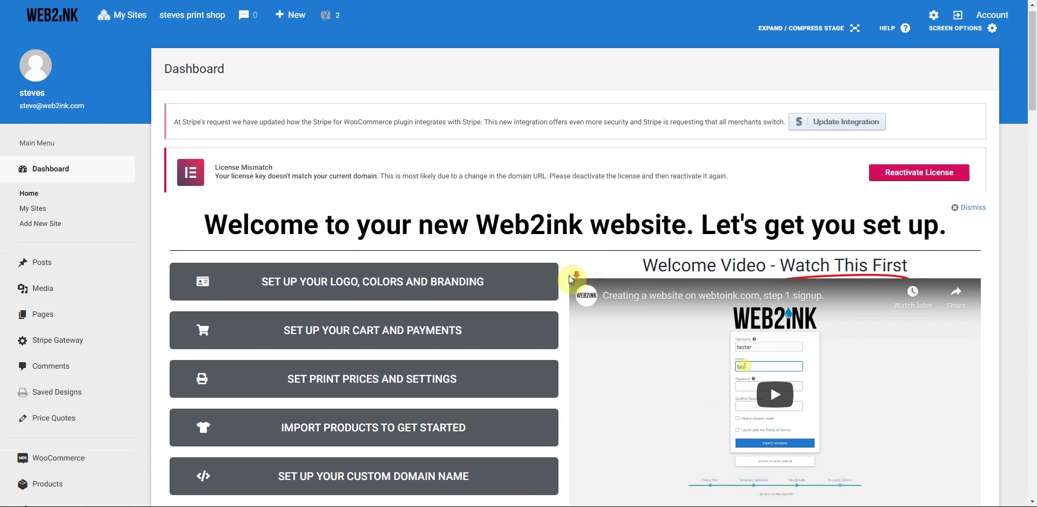
Look through the dashboard's setup shortcuts, main menu entries and account widgets.
scroll(569, 279, down, 1)
scroll(563, 278, up, 1)
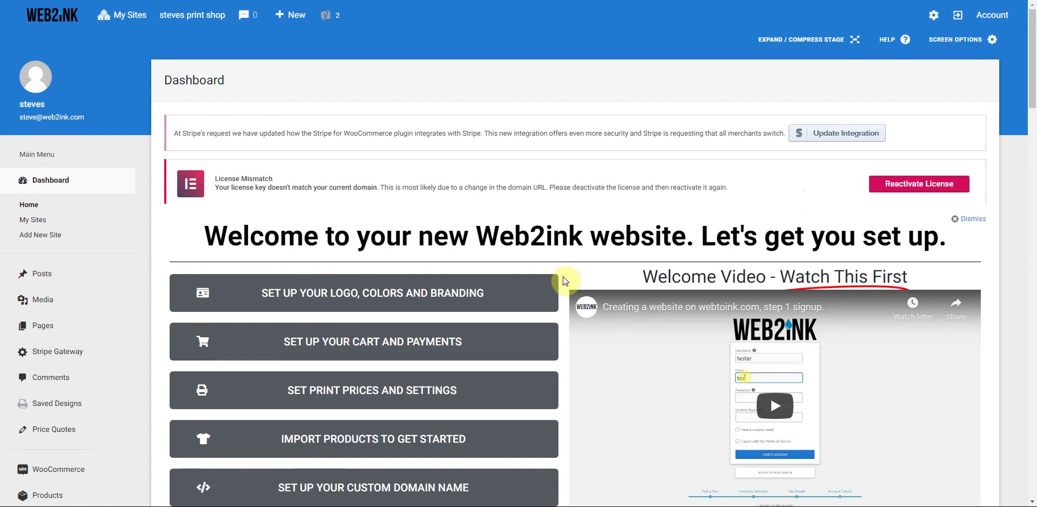
scroll(564, 280, down, 1)
scroll(556, 280, down, 1)
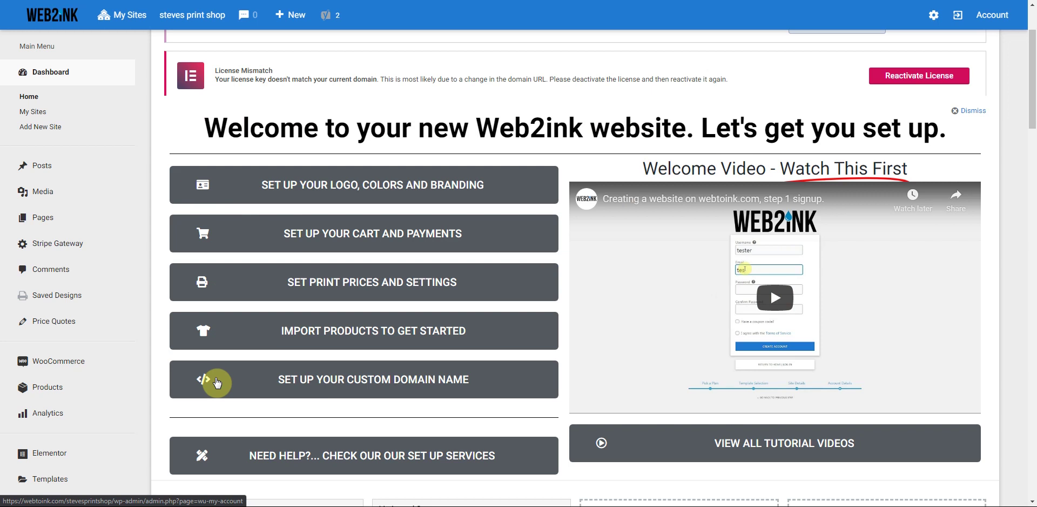
scroll(217, 382, up, 2)
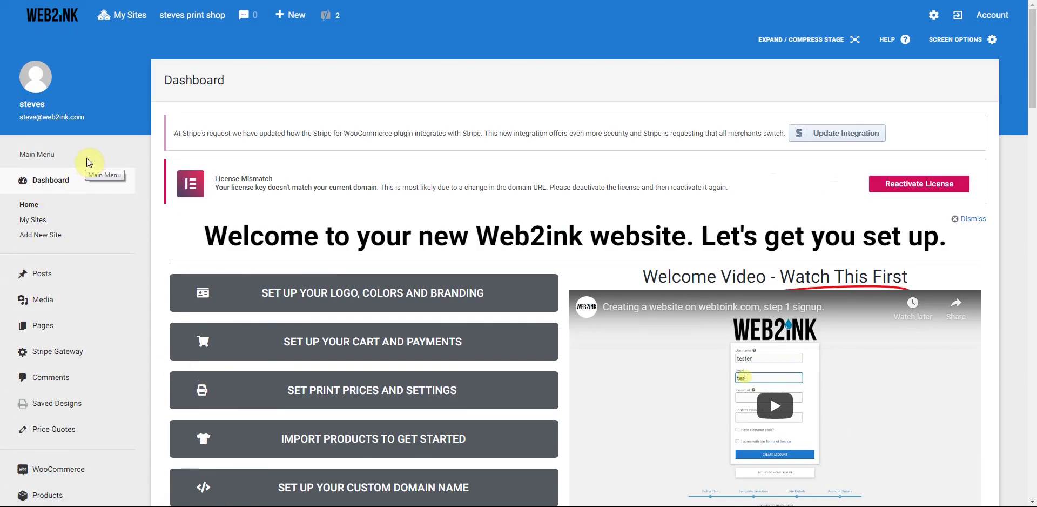
scroll(89, 167, down, 5)
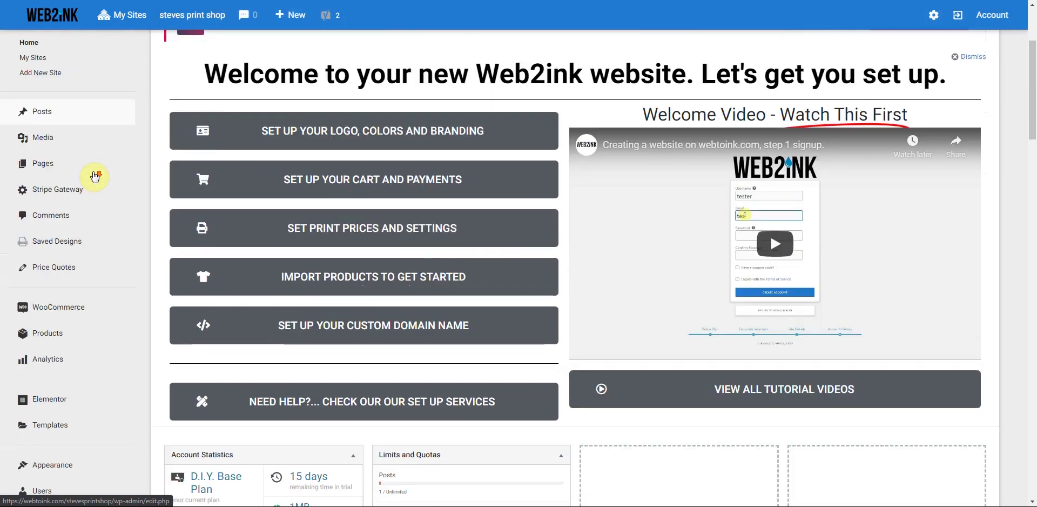
scroll(95, 176, down, 3)
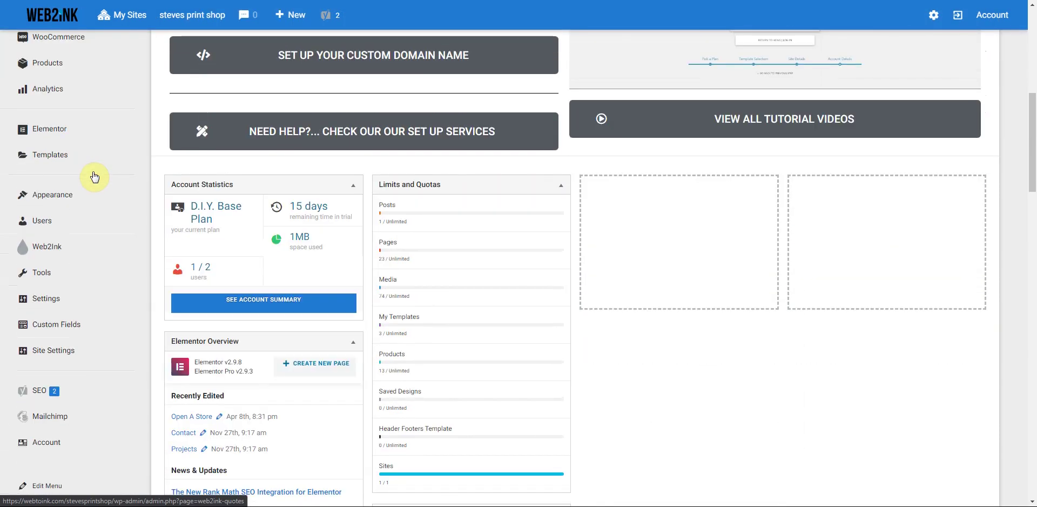
scroll(95, 176, down, 3)
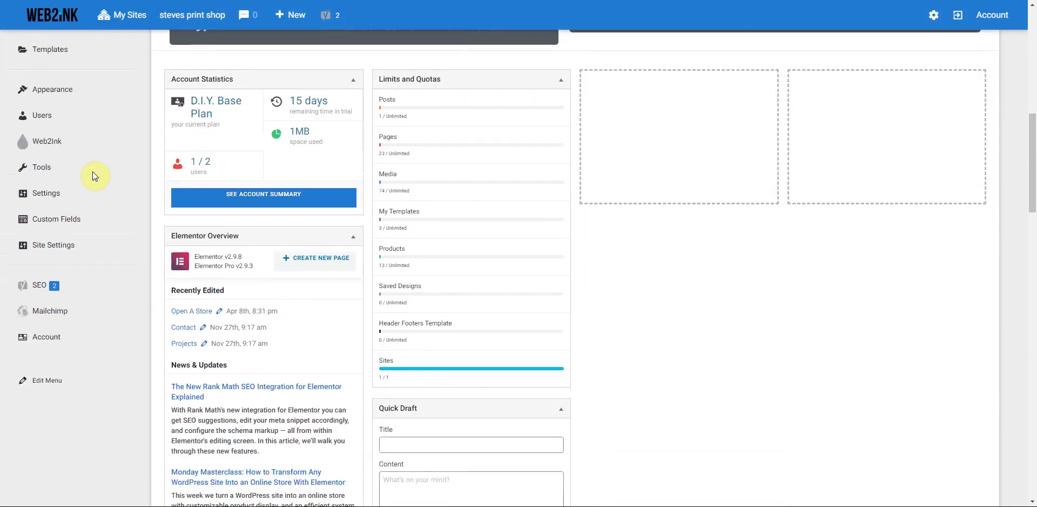
scroll(95, 176, up, 11)
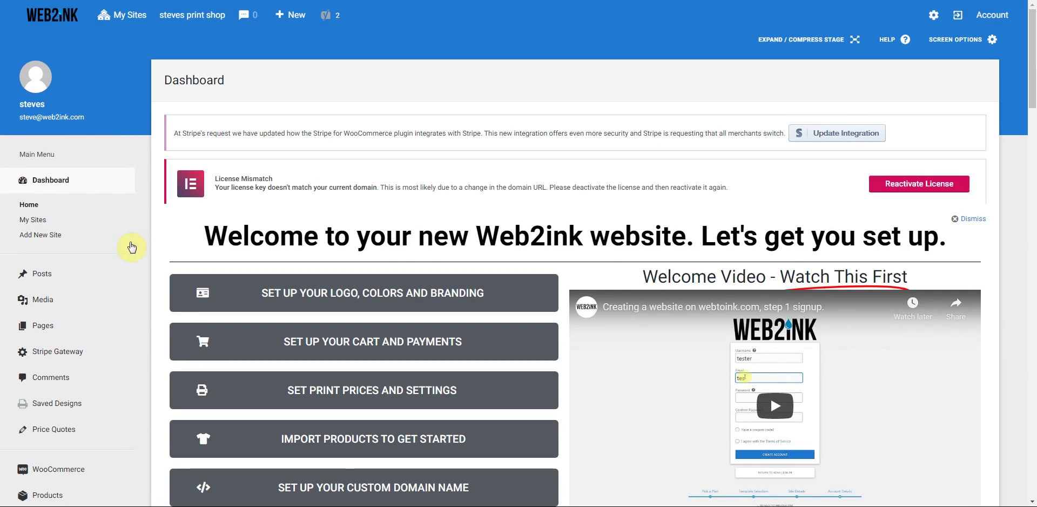
scroll(132, 246, down, 1)
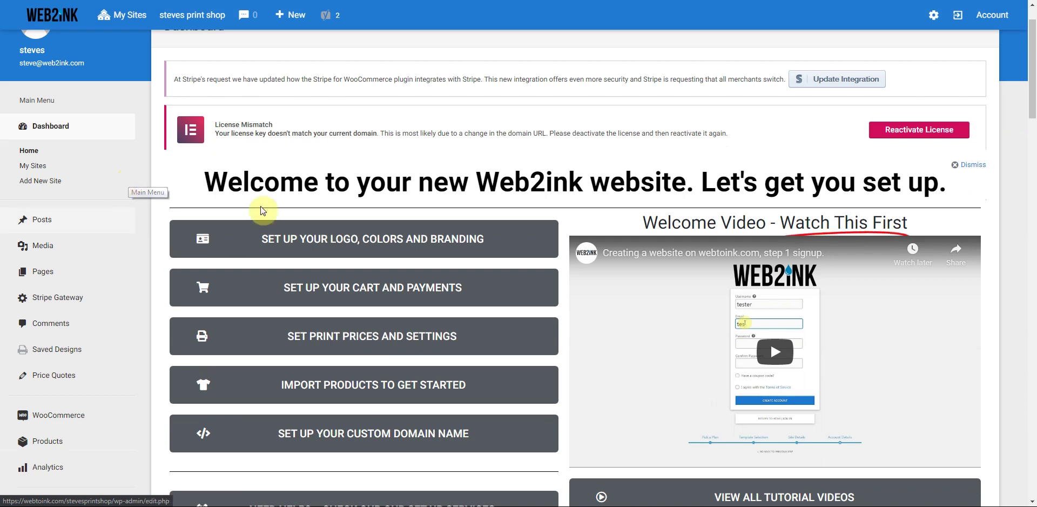
scroll(567, 216, down, 1)
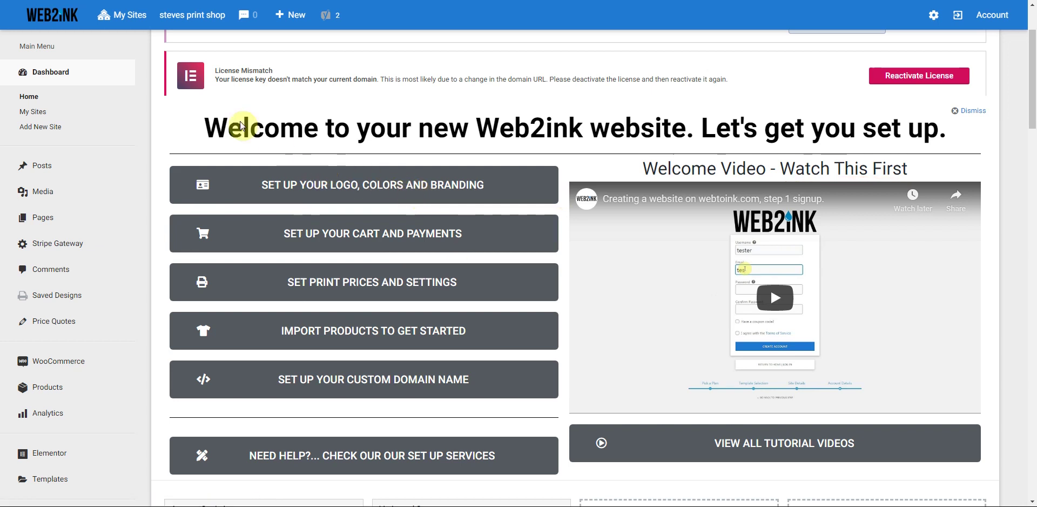
scroll(232, 137, up, 2)
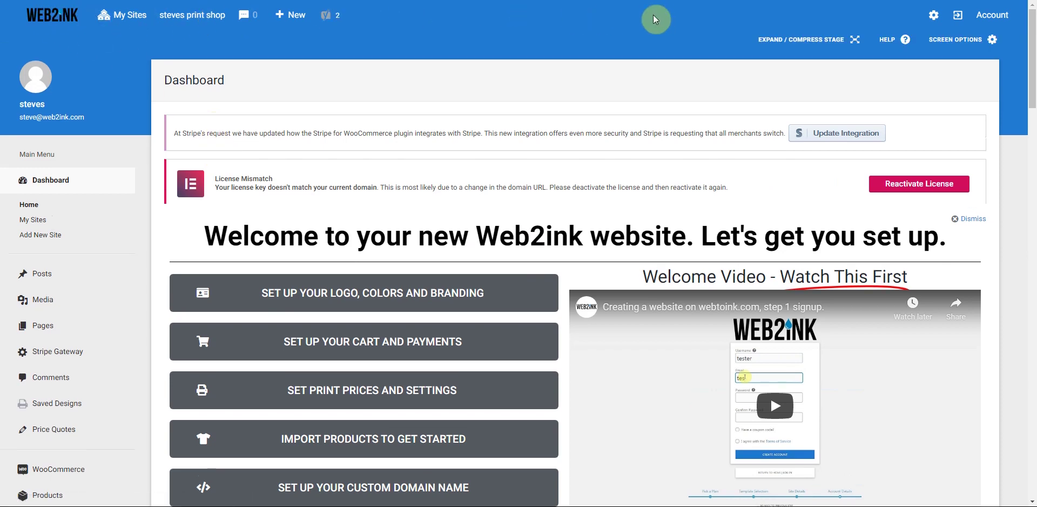
Open the print shop's live site in a new tab and look over its homepage sections and admin options.
mouse_move(182, 19)
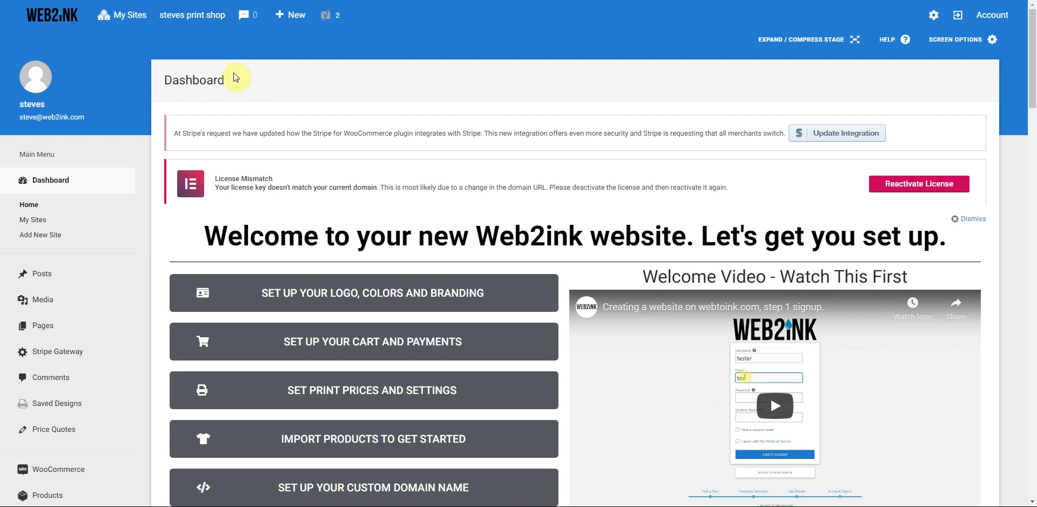
mouse_move(220, 25)
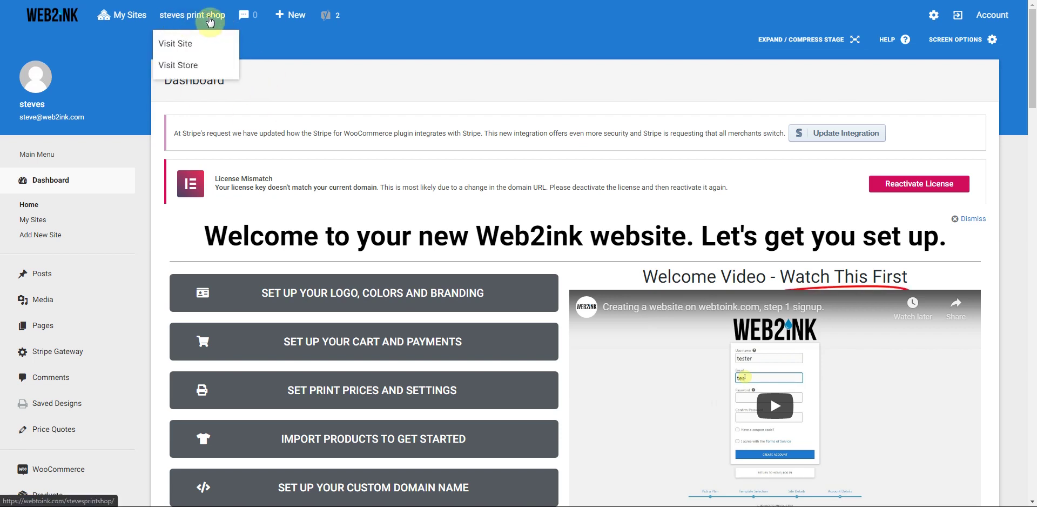
right_click(175, 50)
click(203, 51)
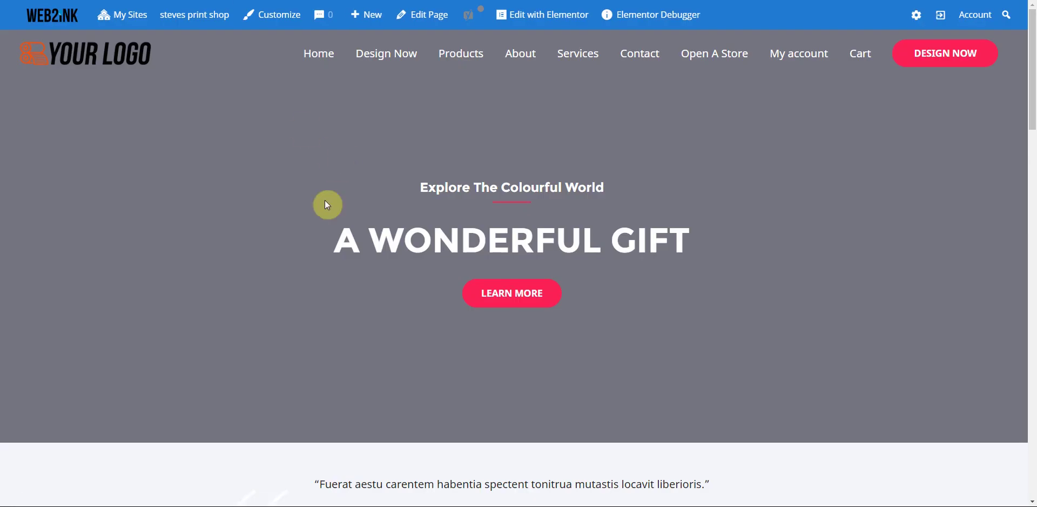
scroll(328, 205, down, 8)
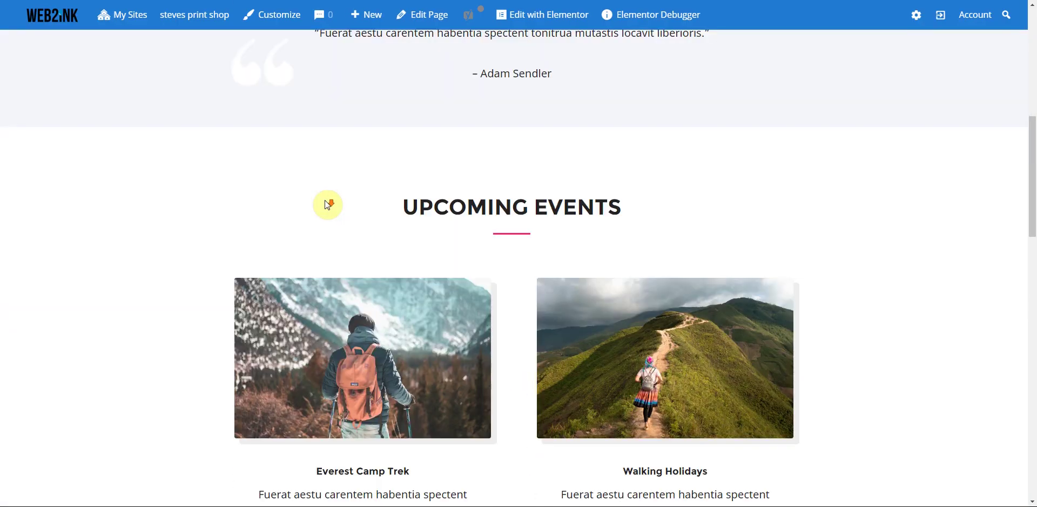
scroll(328, 206, down, 8)
scroll(328, 206, up, 5)
scroll(326, 204, up, 10)
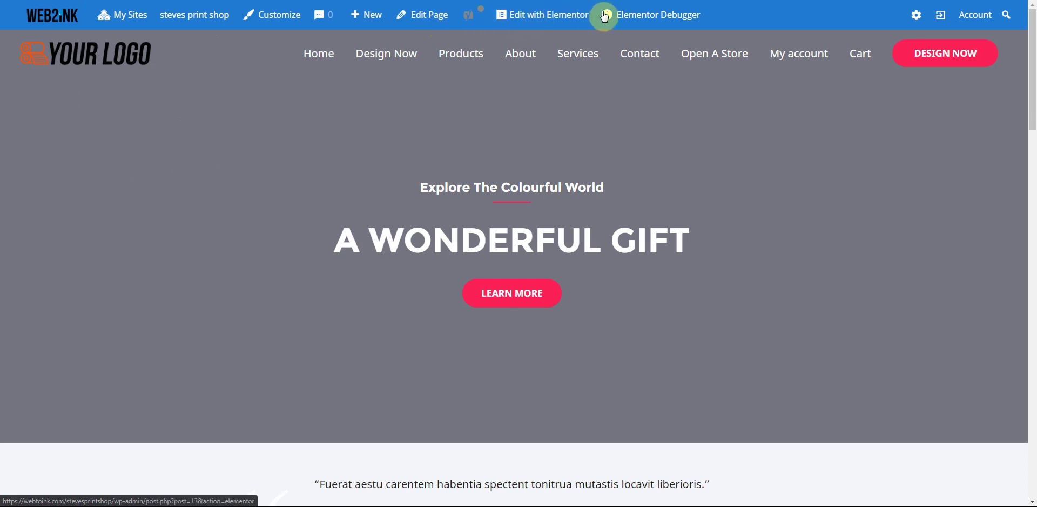
mouse_move(711, 24)
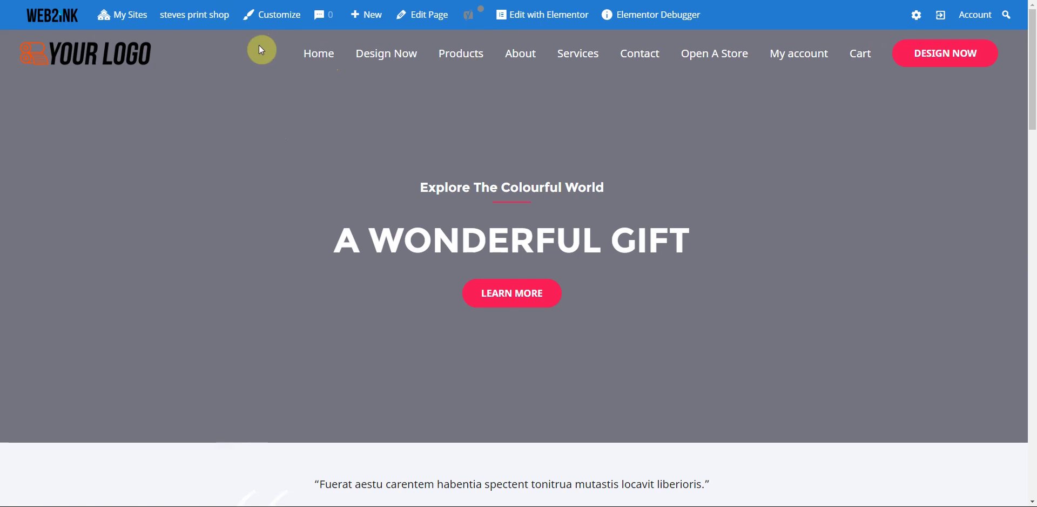
Return to the dashboard and open the header's Site Identity settings through the logo, colors and branding setup.
click(53, 15)
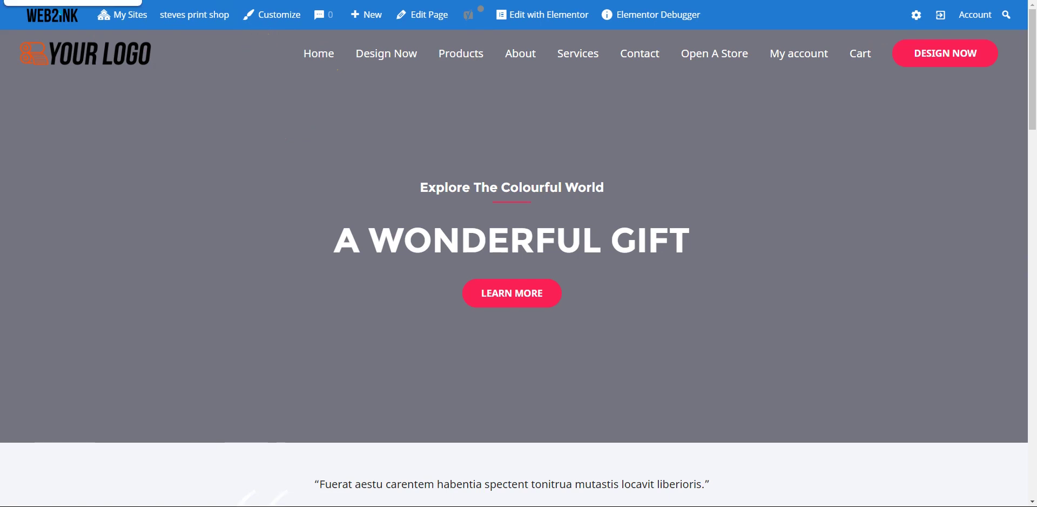
scroll(562, 274, down, 2)
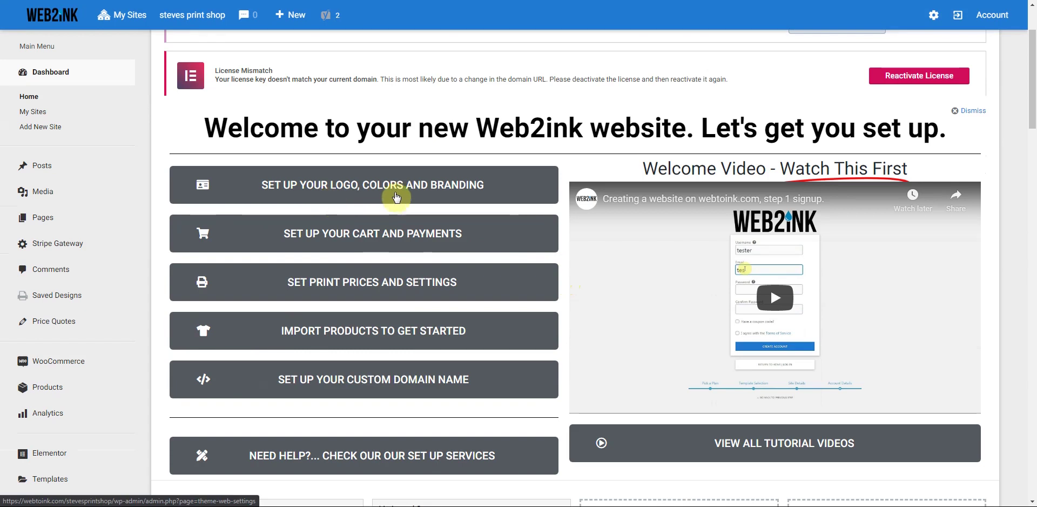
click(404, 187)
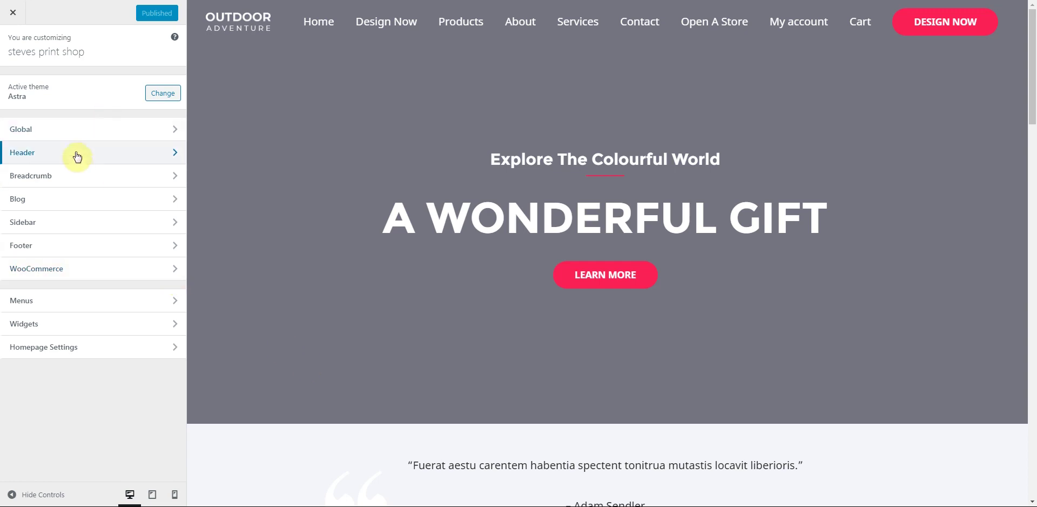
click(155, 155)
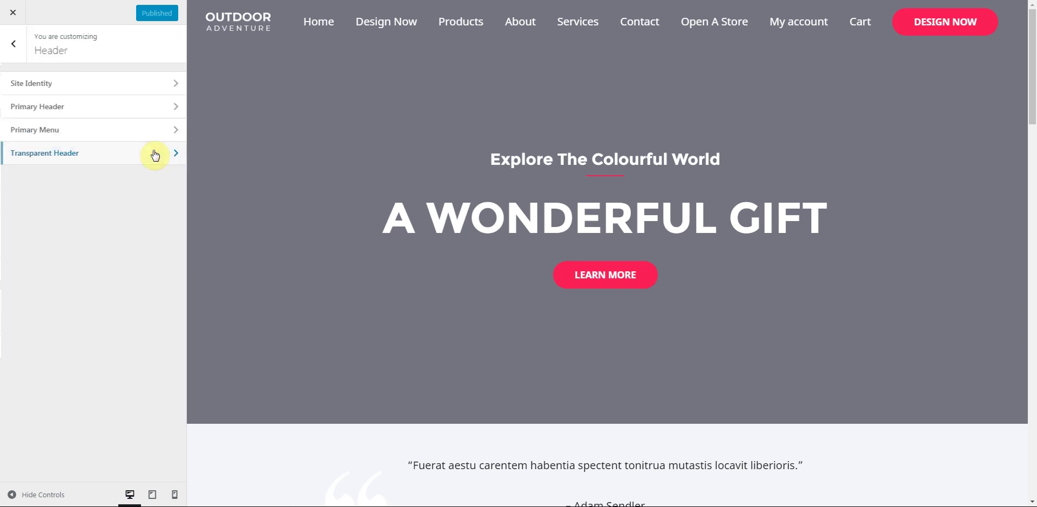
click(82, 88)
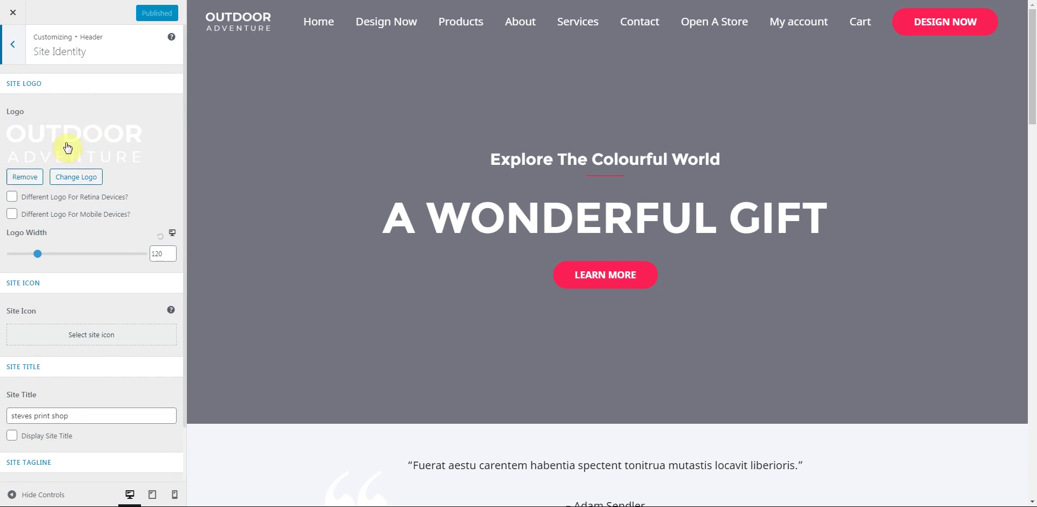
Remove the Outdoor Adventure logo and select fakelogo.png from the media library as the new site logo.
click(32, 181)
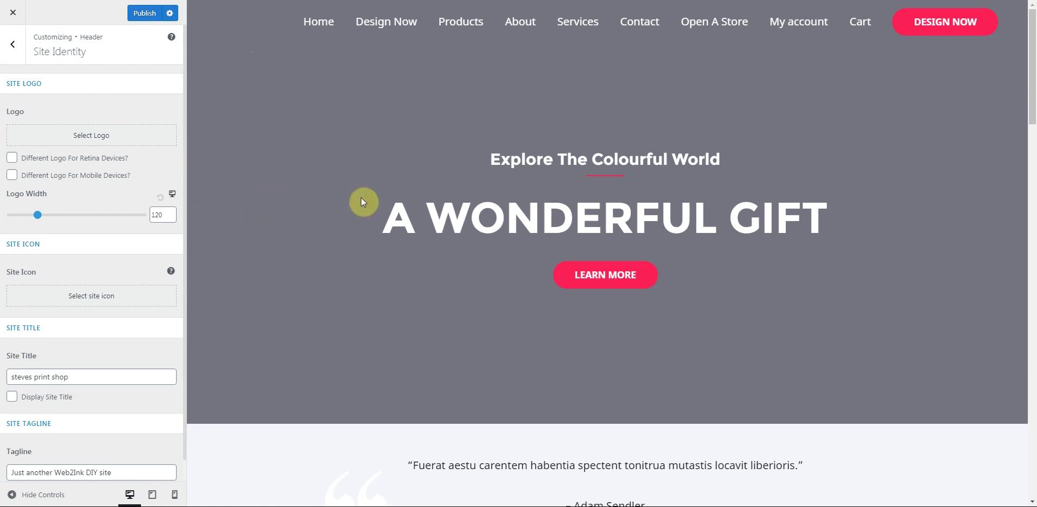
click(87, 139)
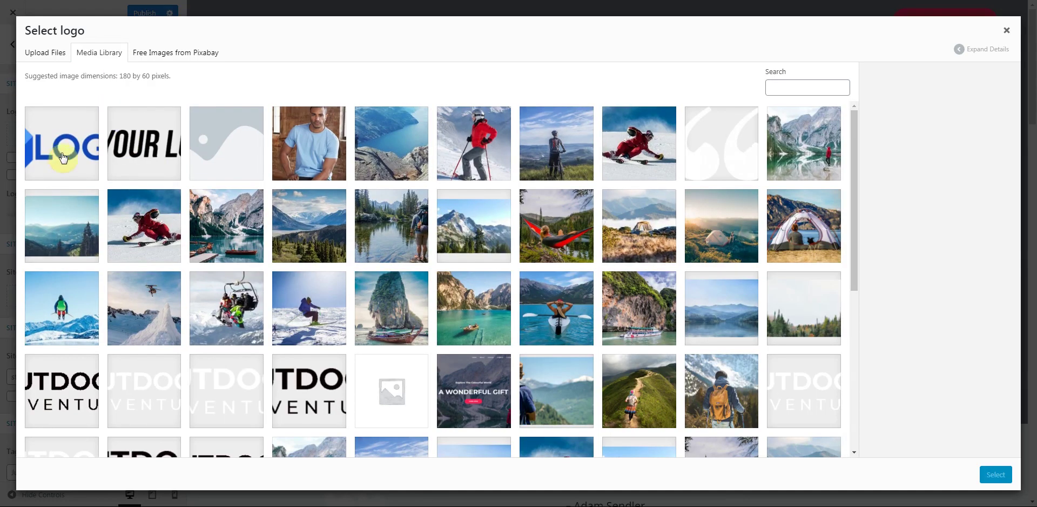
click(63, 157)
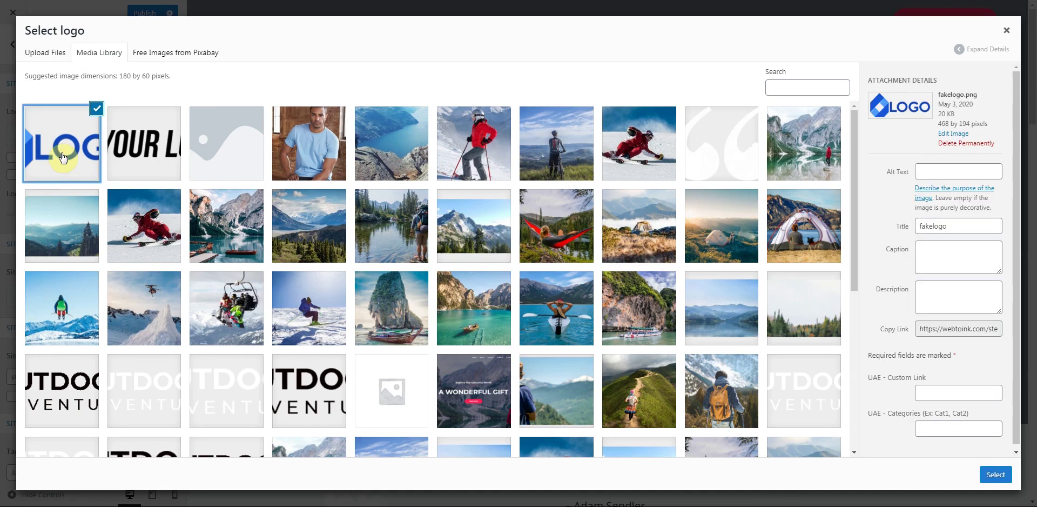
click(996, 475)
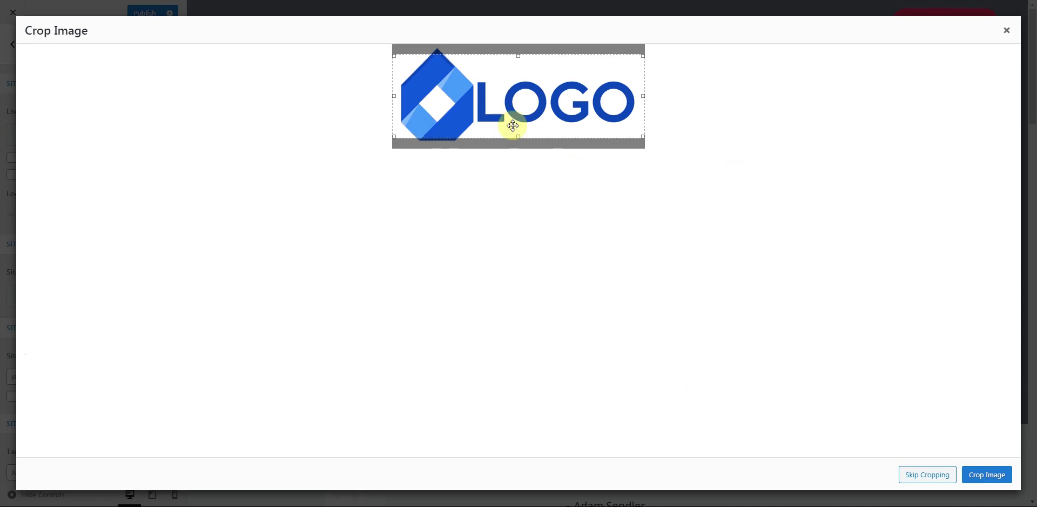
Extend the logo's crop area above and below to include the whole emblem, and crop the image.
drag(518, 136, 517, 142)
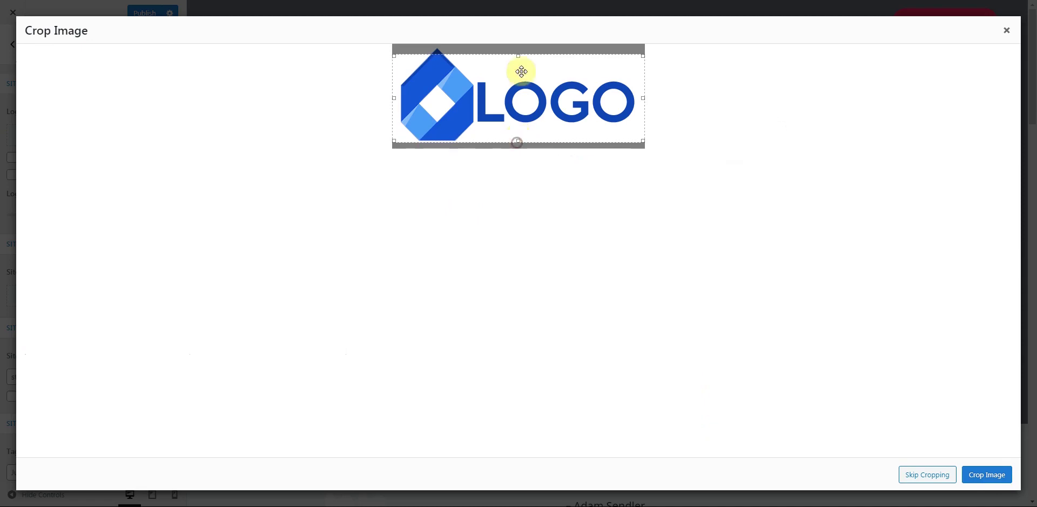
drag(518, 54, 518, 46)
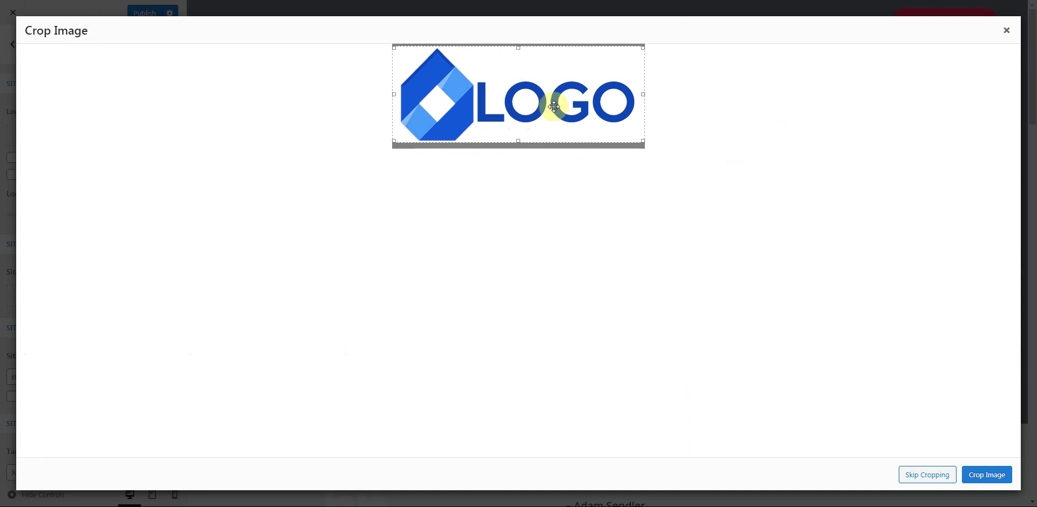
click(998, 480)
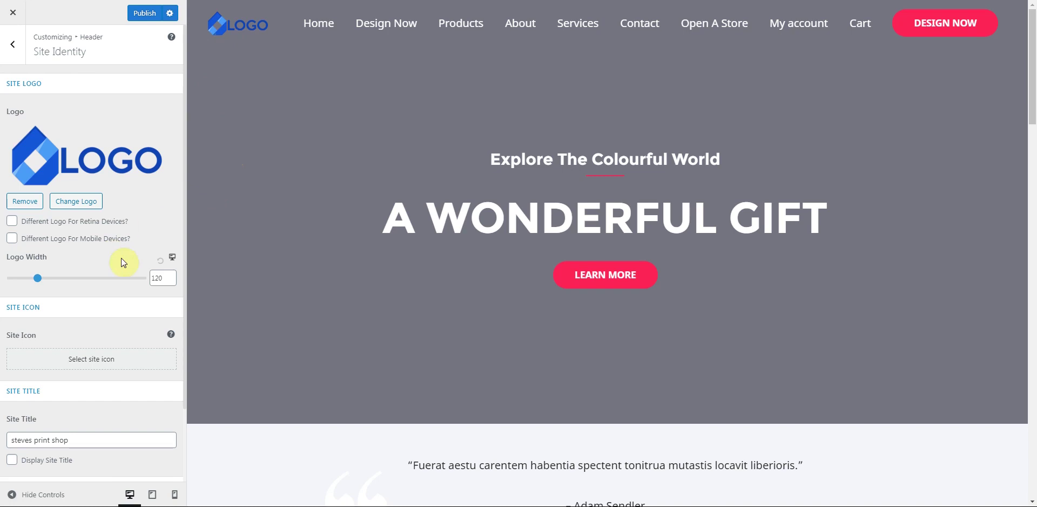
Set the logo width to 160.
drag(166, 278, 152, 279)
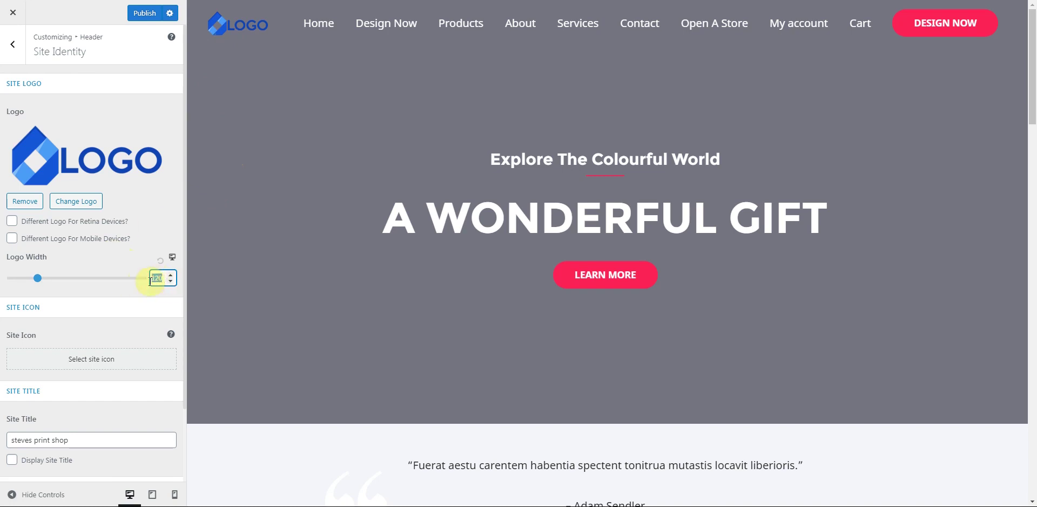
click(135, 263)
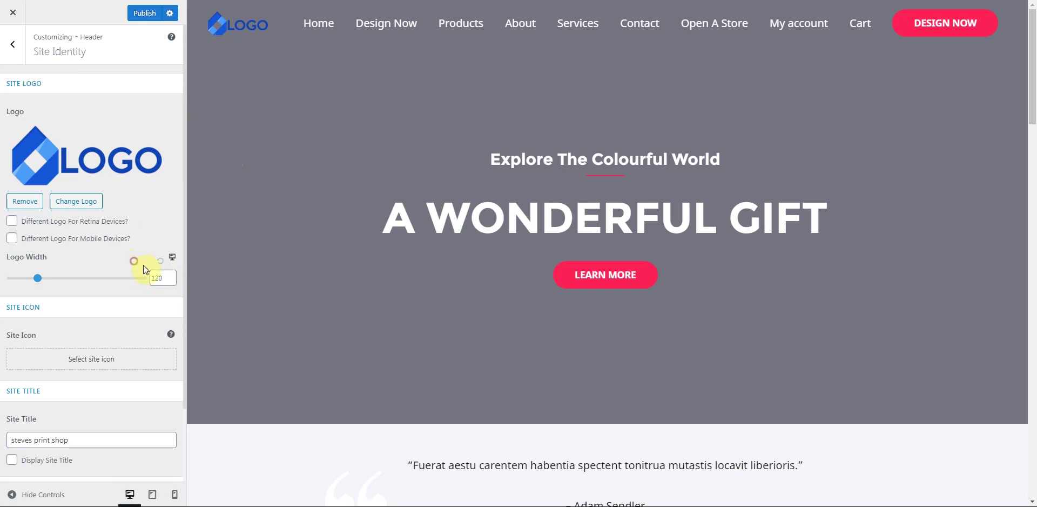
click(171, 276)
drag(171, 276, 171, 276)
click(172, 276)
click(170, 281)
click(171, 280)
click(171, 281)
click(170, 281)
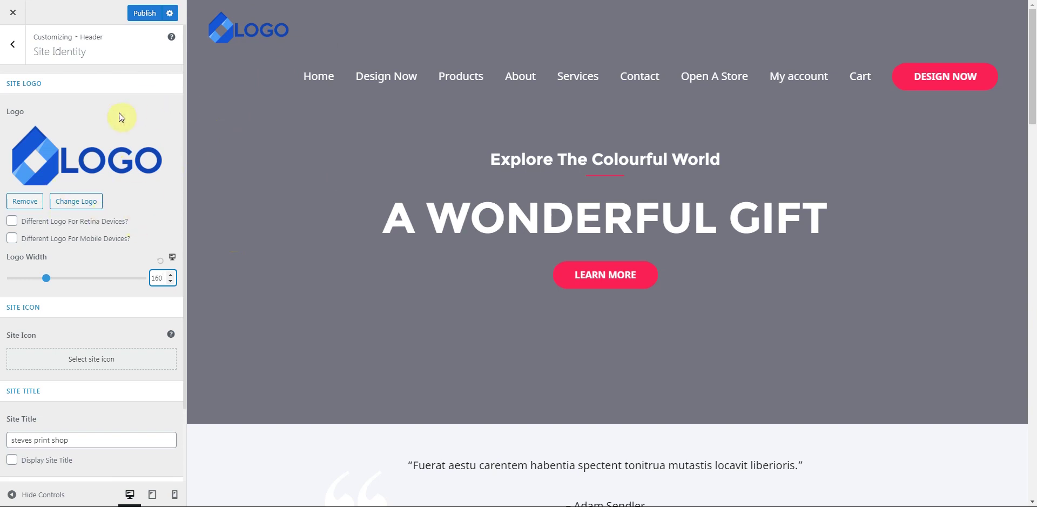
Try the options for different logos on retina and mobile devices, switching each one back off.
click(12, 223)
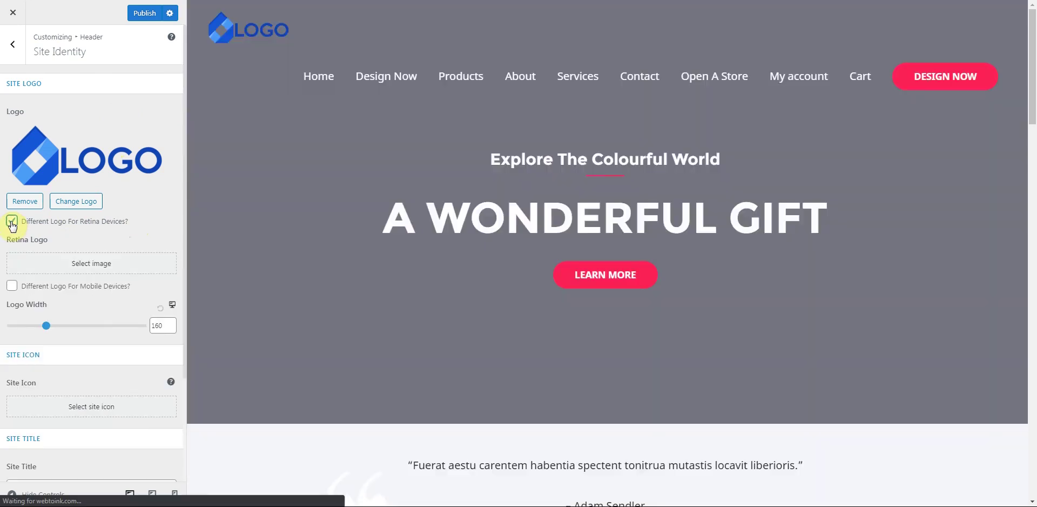
click(12, 222)
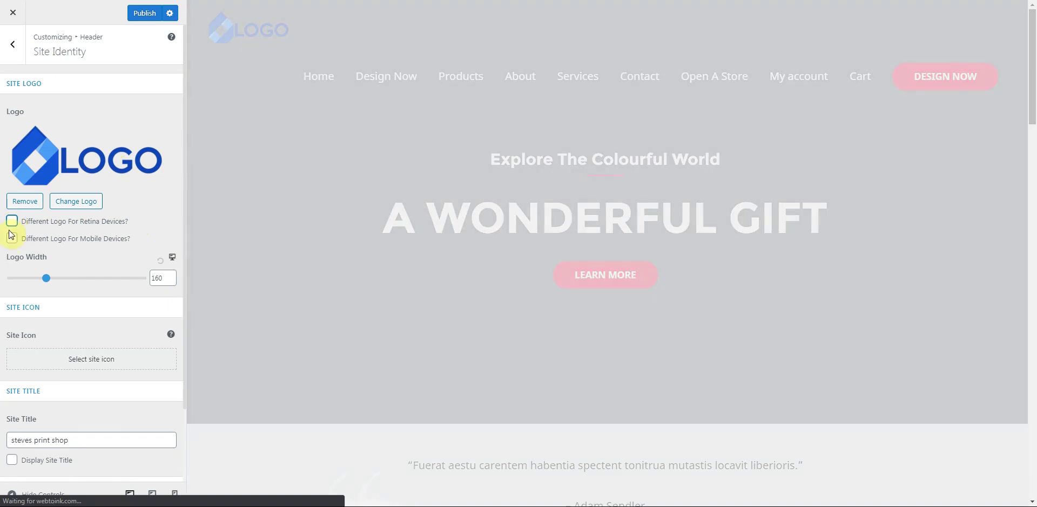
click(12, 238)
click(12, 238)
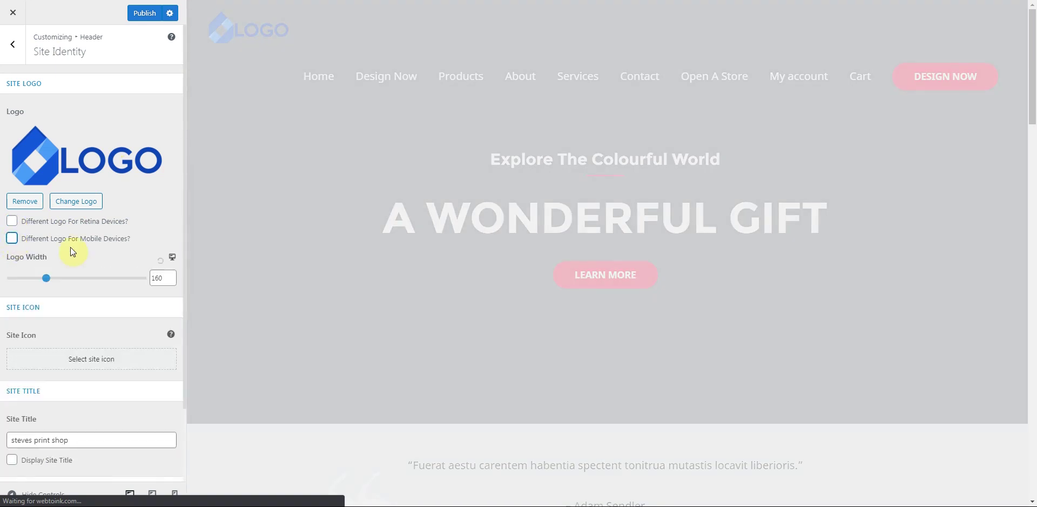
scroll(44, 166, down, 1)
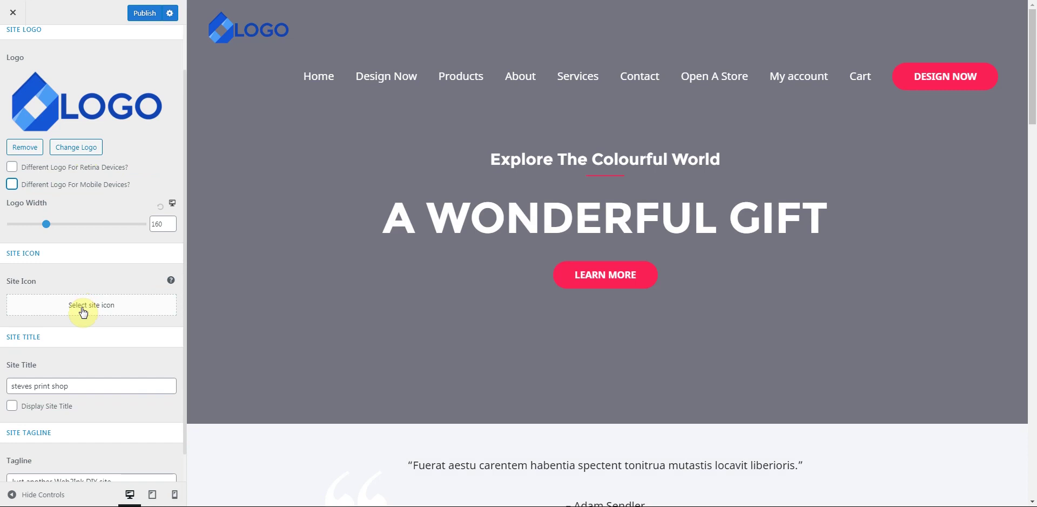
Select the white quotation mark image from the media library as the site icon and crop it with the suggested square crop area.
click(84, 312)
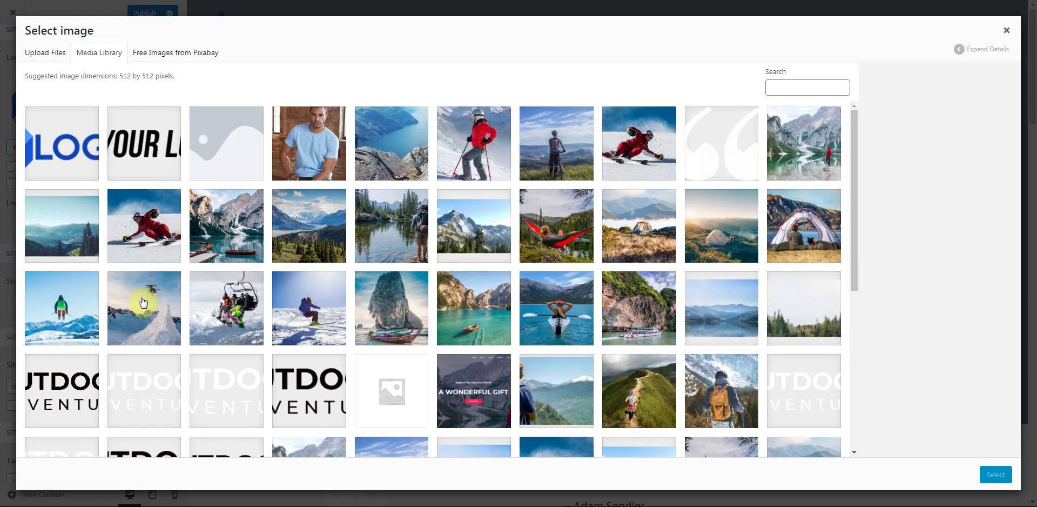
drag(855, 174, 854, 176)
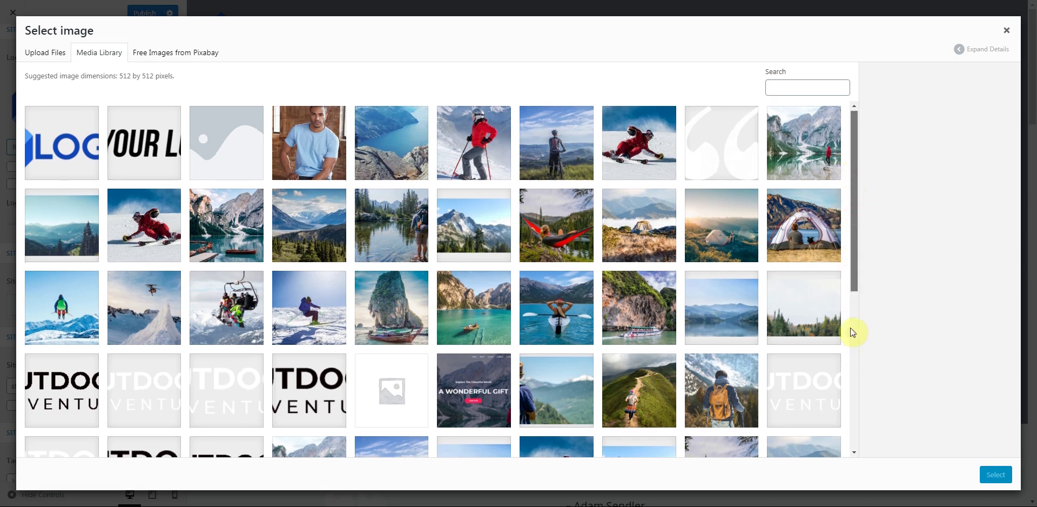
scroll(853, 210, down, 2)
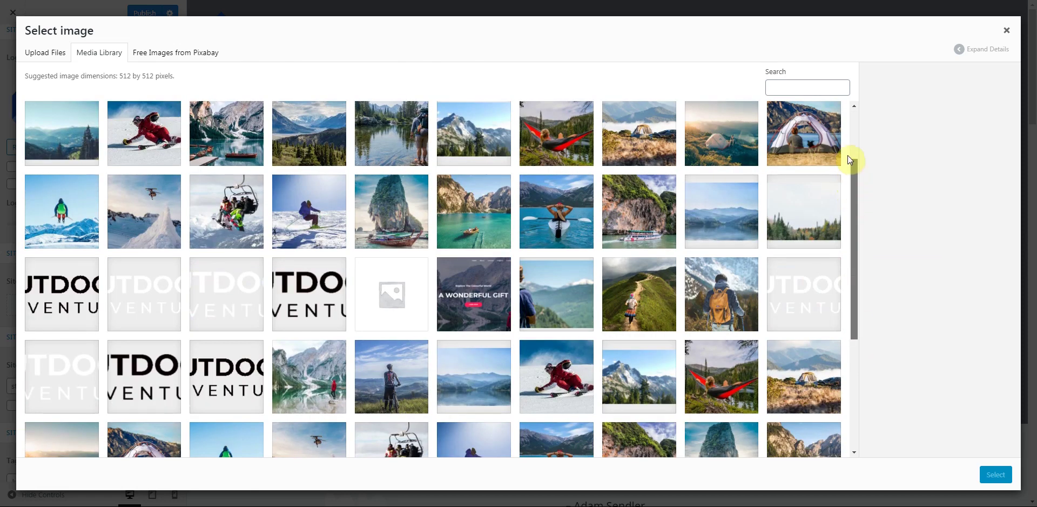
scroll(853, 261, down, 1)
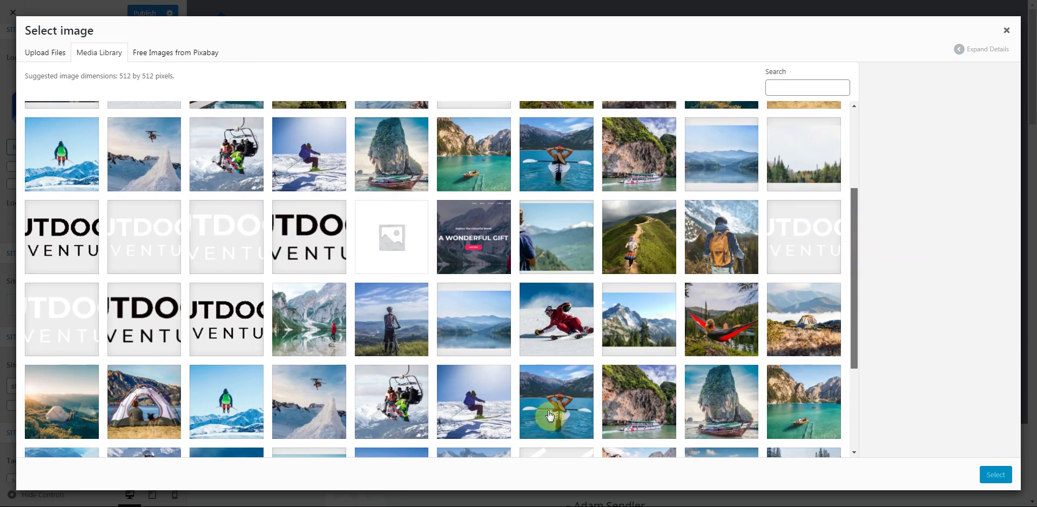
scroll(563, 399, down, 2)
click(563, 399)
click(996, 474)
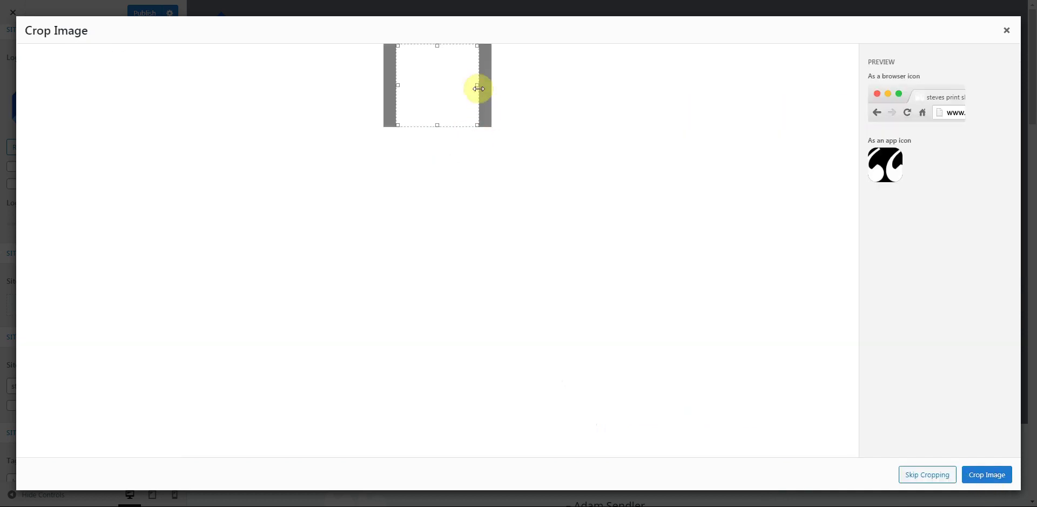
click(984, 473)
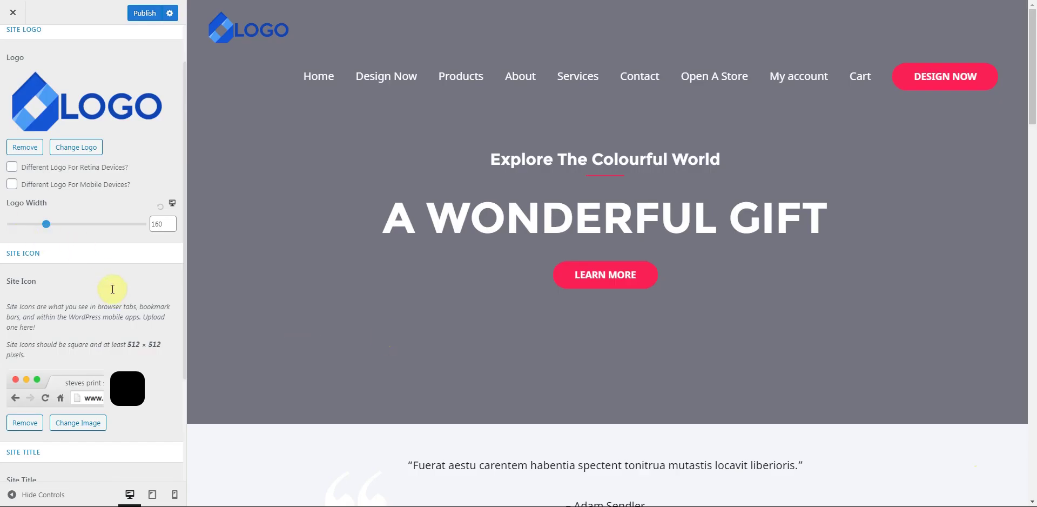
Review the site icon, title and tagline settings, and publish the site identity changes.
scroll(113, 289, down, 1)
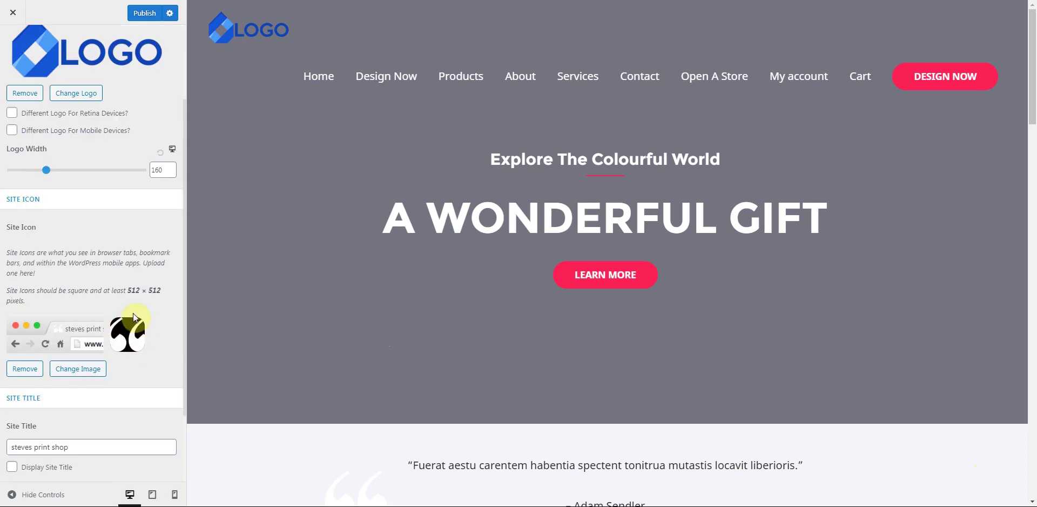
scroll(127, 289, down, 2)
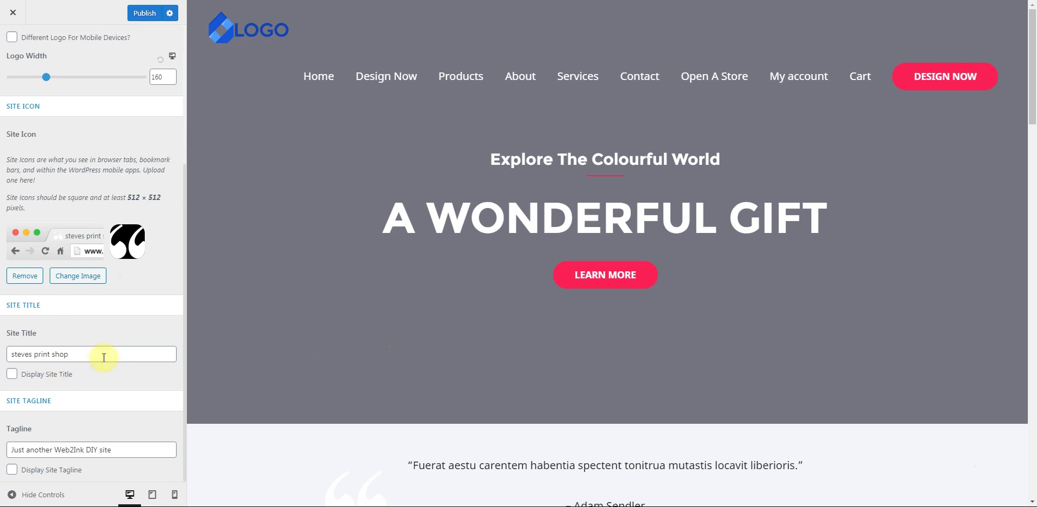
scroll(106, 416, up, 4)
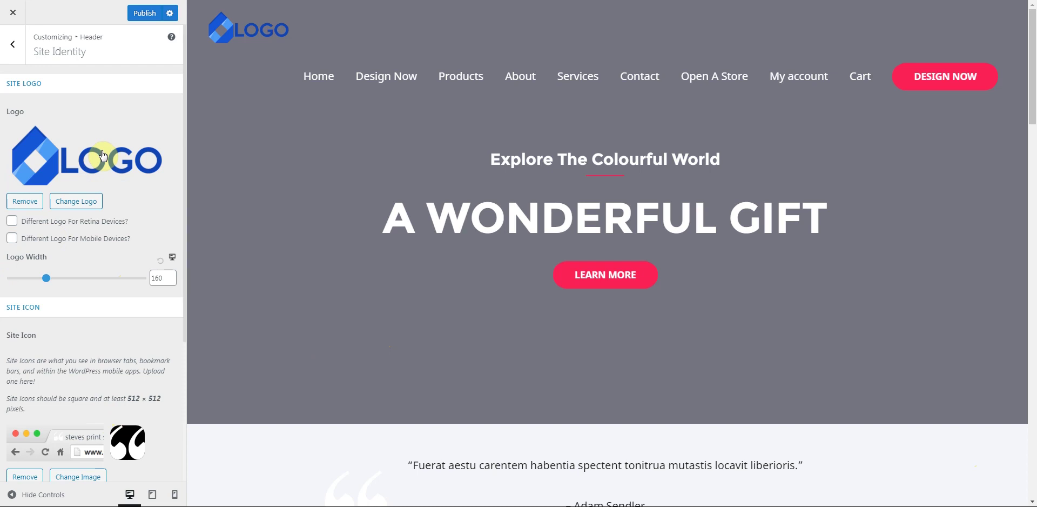
click(141, 16)
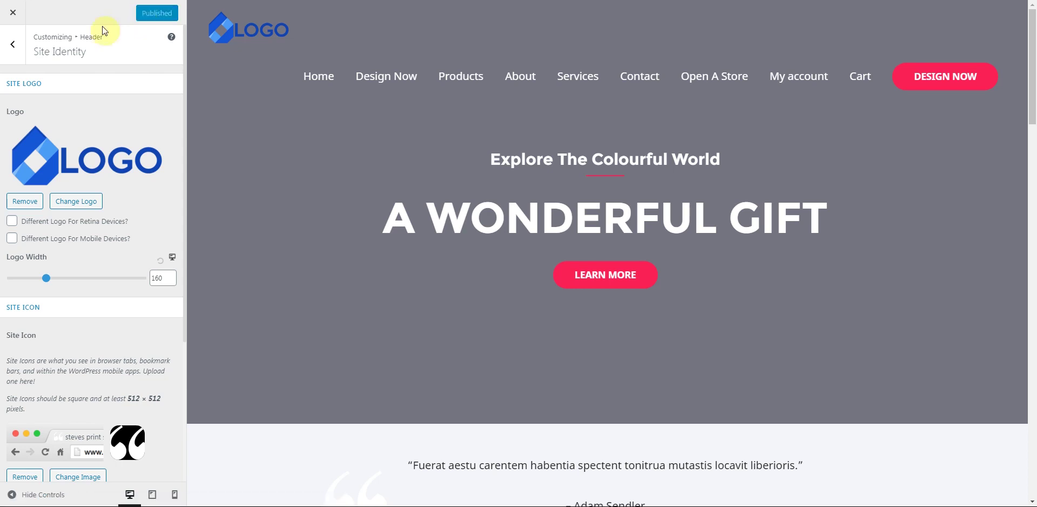
Try the centred and right-aligned logo layouts for the primary header, and return to the left-aligned logo layout.
click(13, 45)
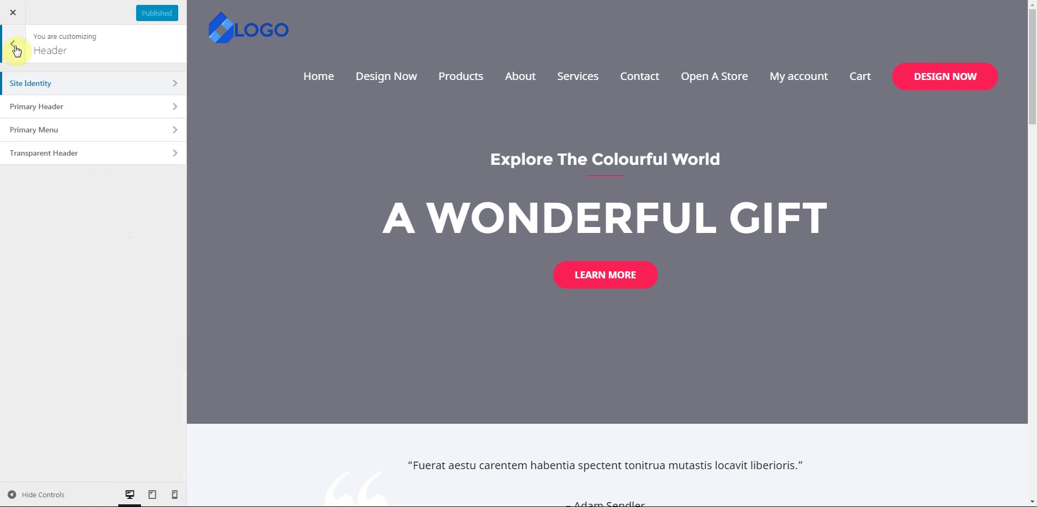
click(85, 113)
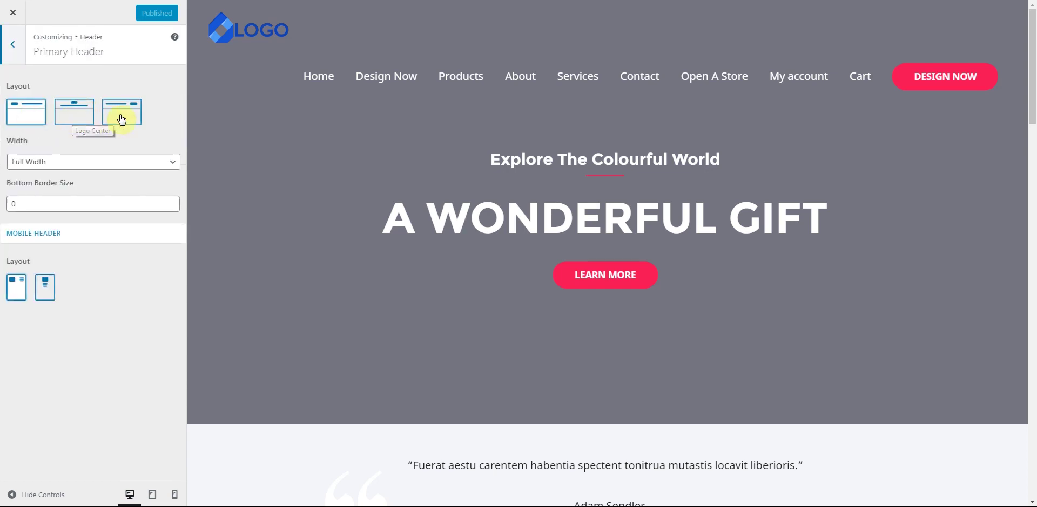
click(74, 117)
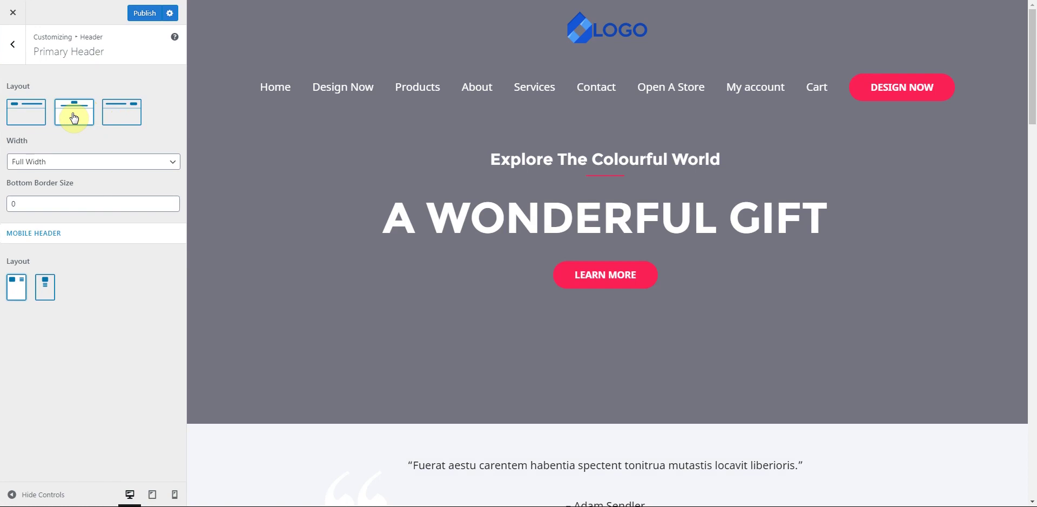
click(122, 118)
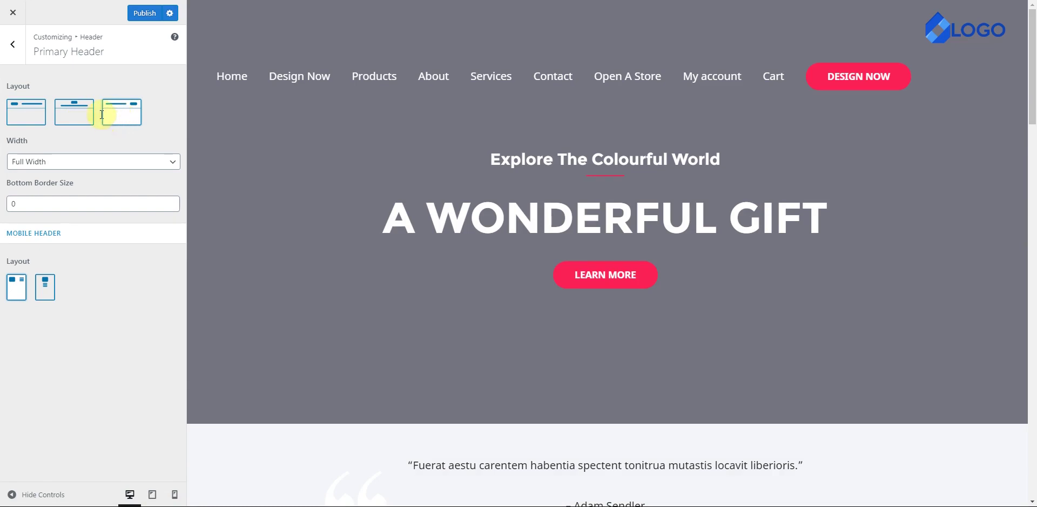
click(24, 118)
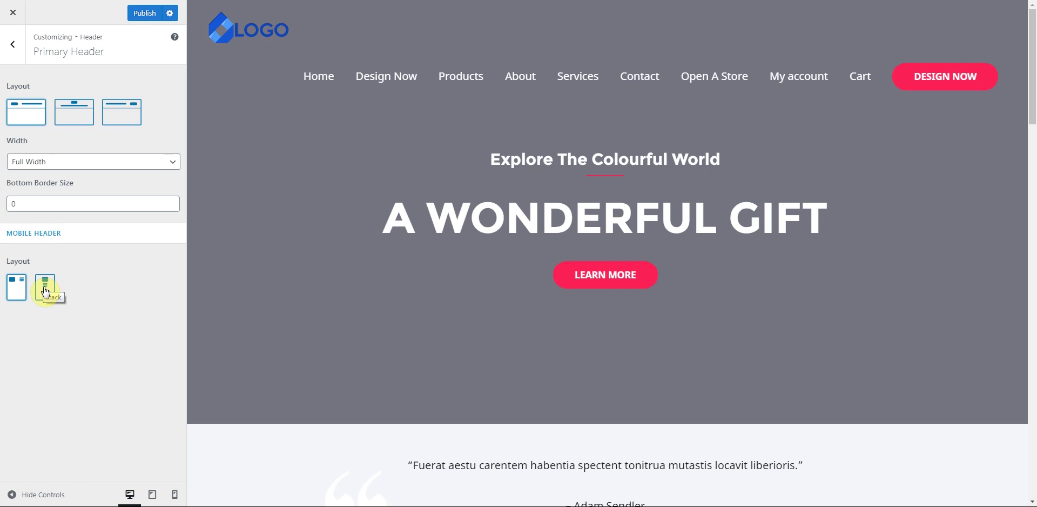
Leave the header settings and open the global typography settings for headings.
click(15, 49)
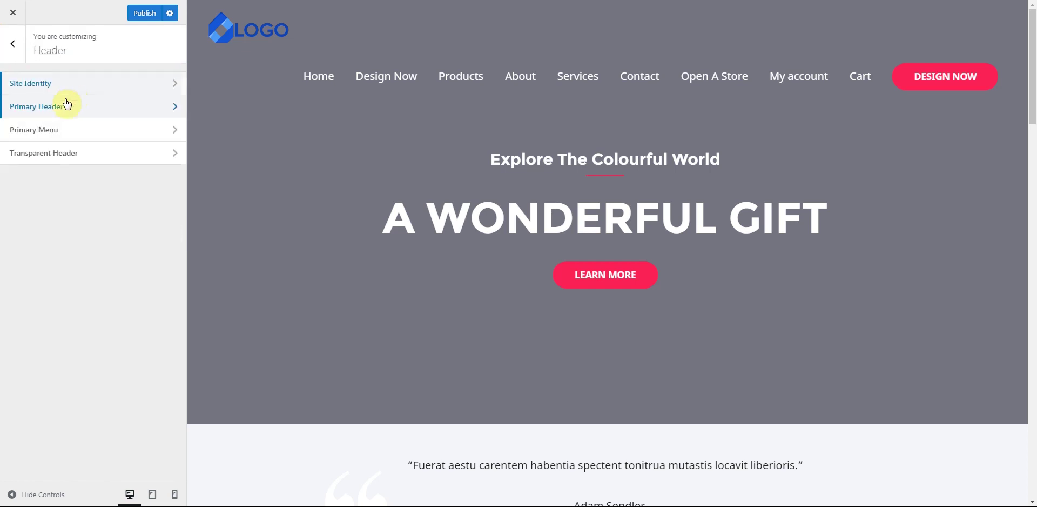
click(17, 51)
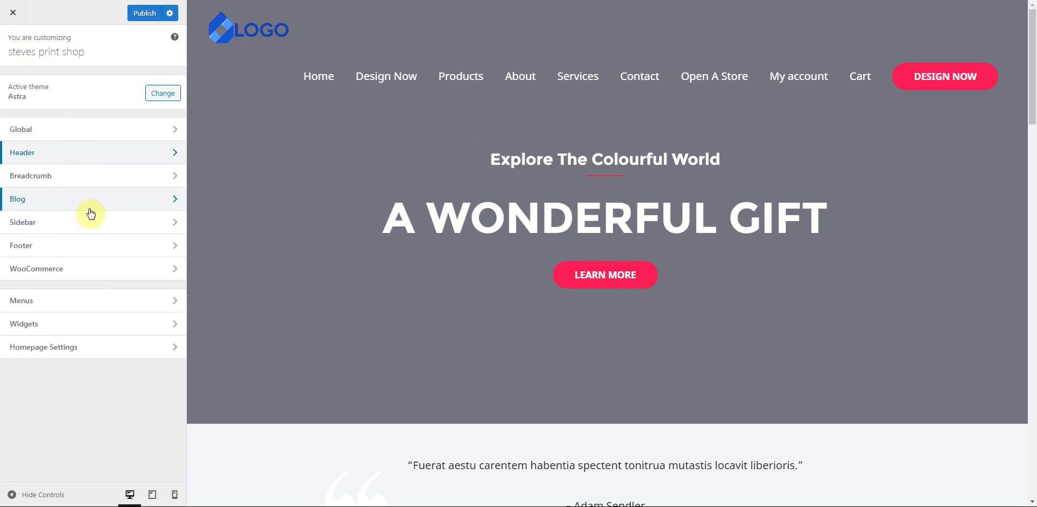
click(68, 130)
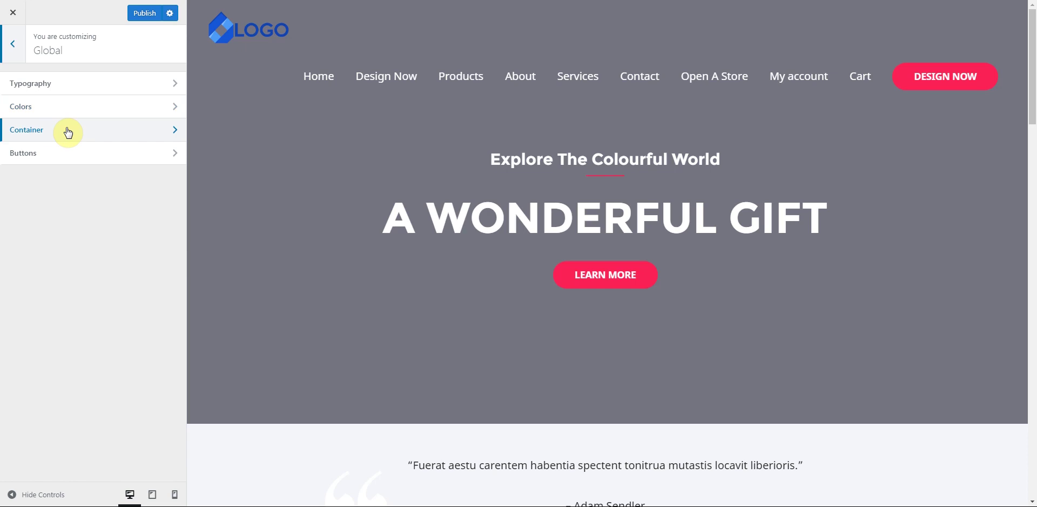
click(87, 82)
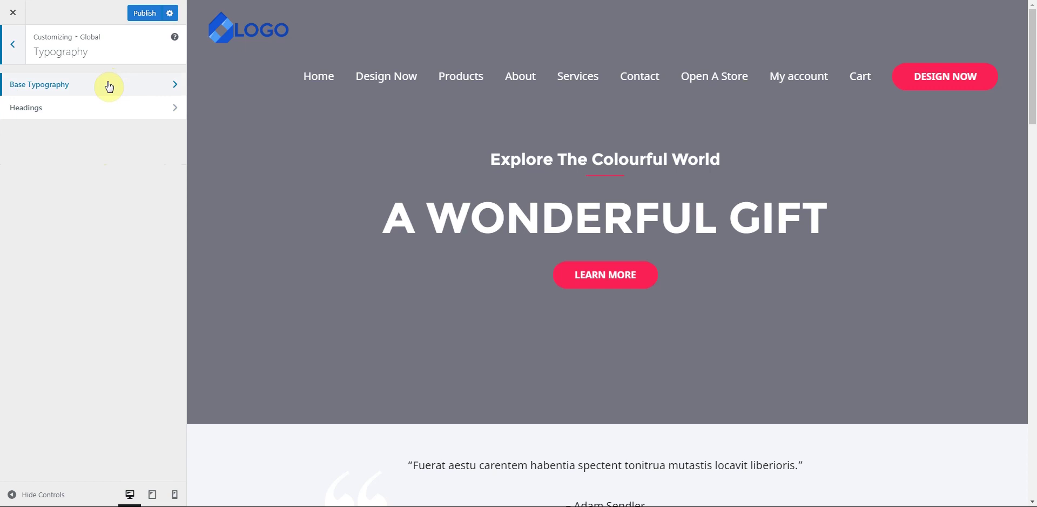
scroll(282, 220, down, 3)
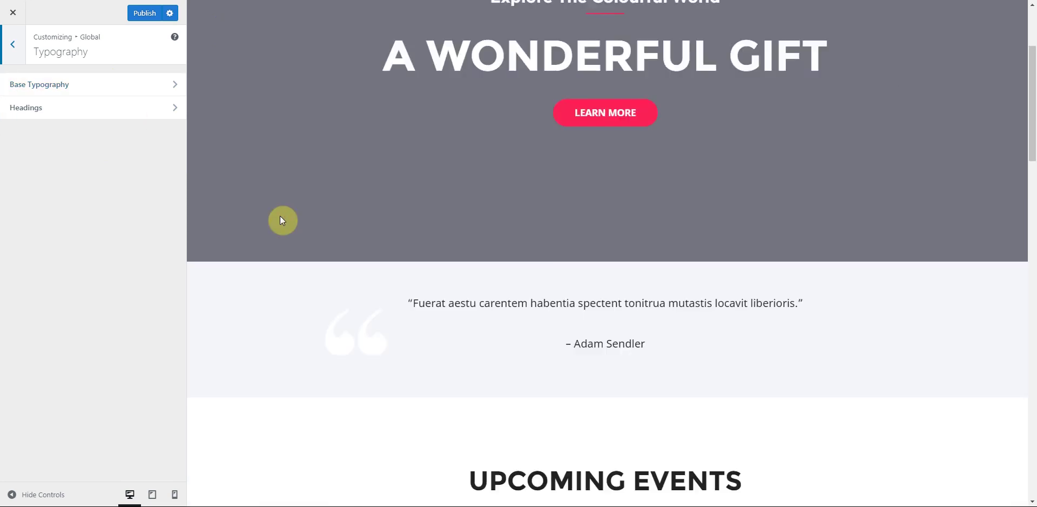
scroll(282, 220, up, 3)
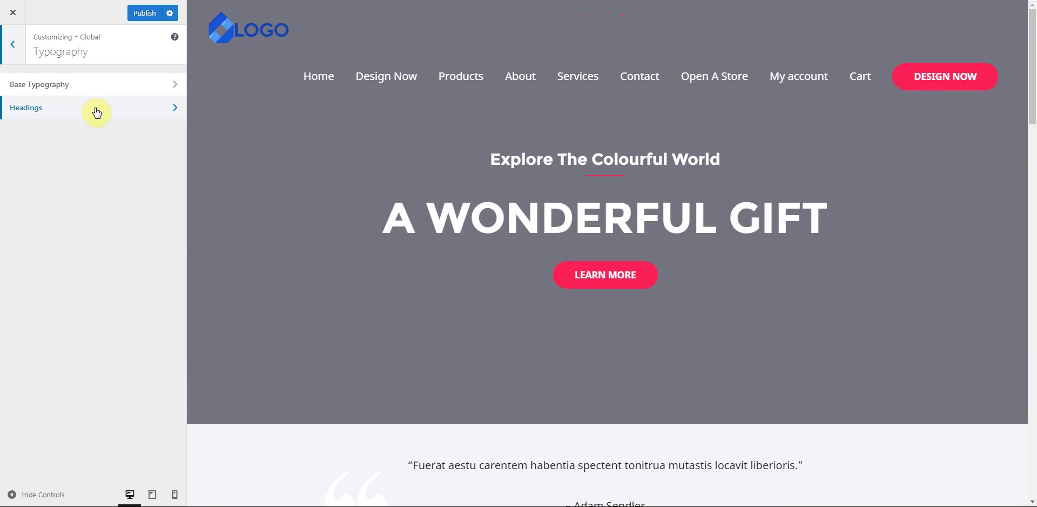
mouse_move(387, 216)
mouse_down()
mouse_move(821, 218)
mouse_move(426, 256)
mouse_move(381, 231)
mouse_up()
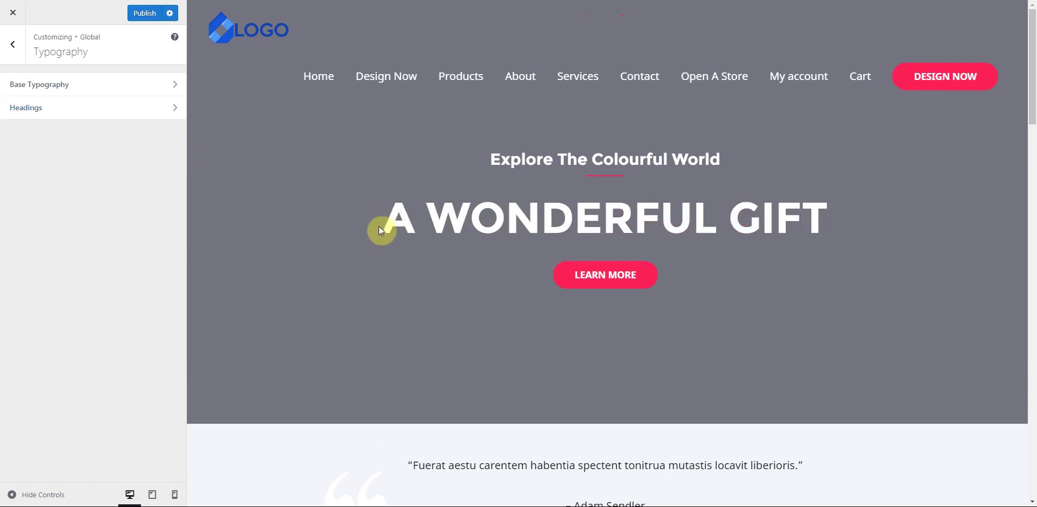
click(48, 115)
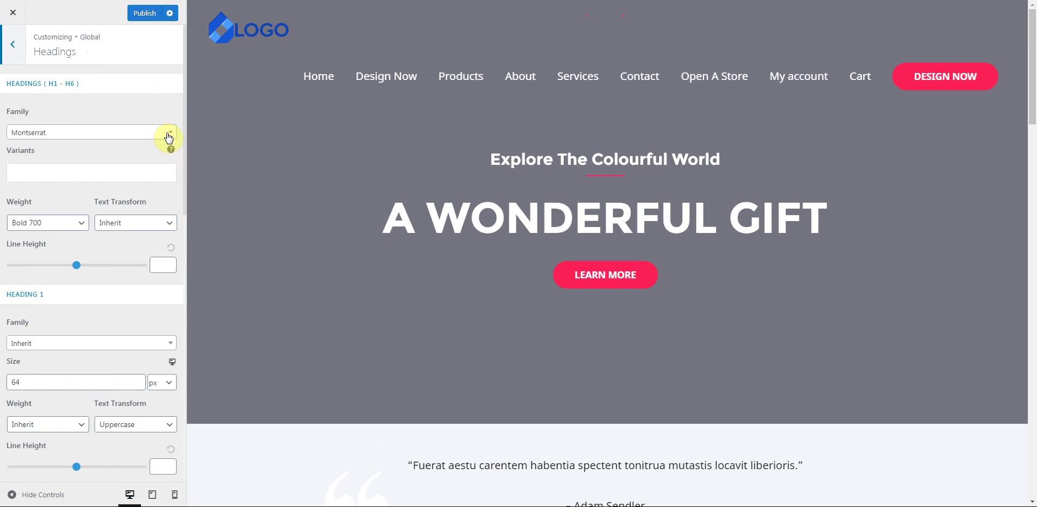
Try the Mr De Haviland font family on all headings and check it on the page banner.
click(131, 133)
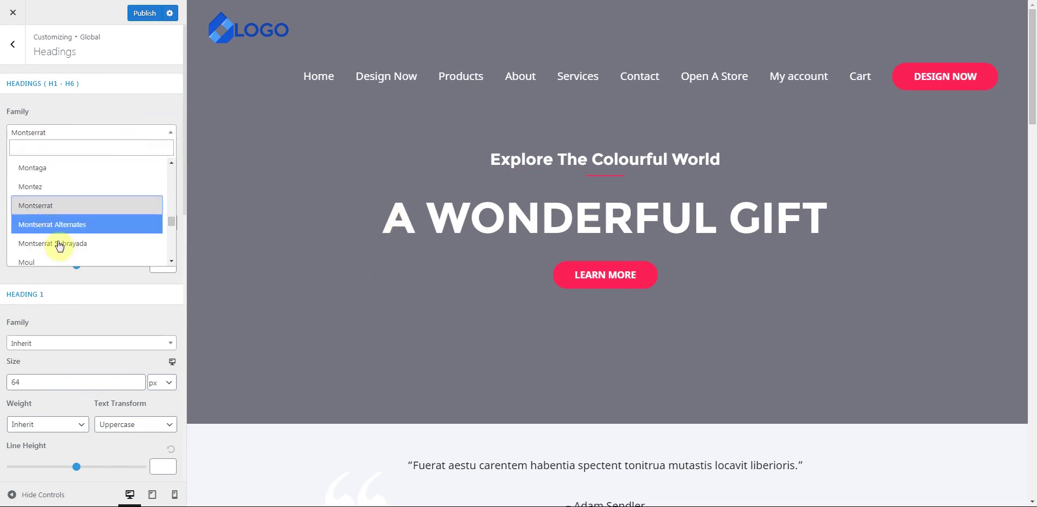
scroll(63, 231, down, 3)
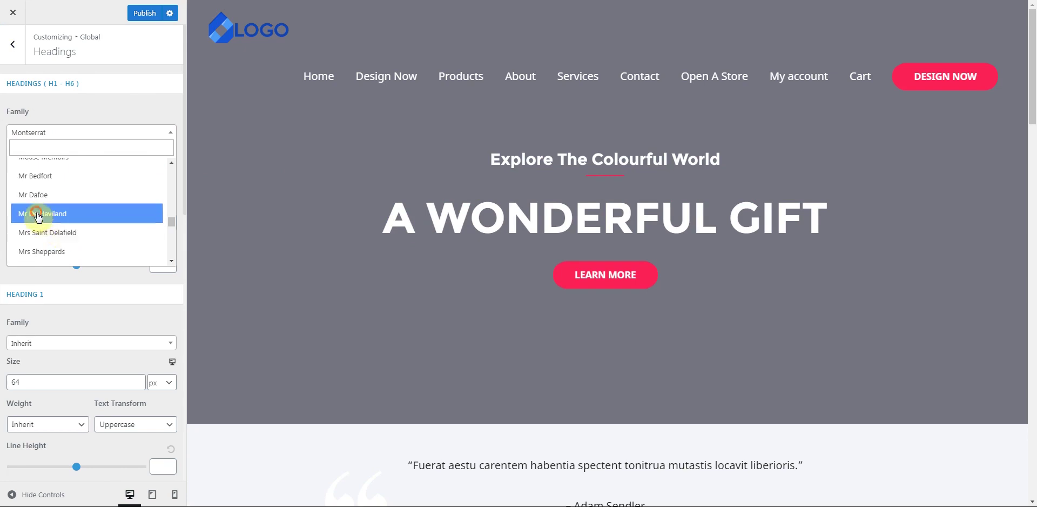
click(37, 213)
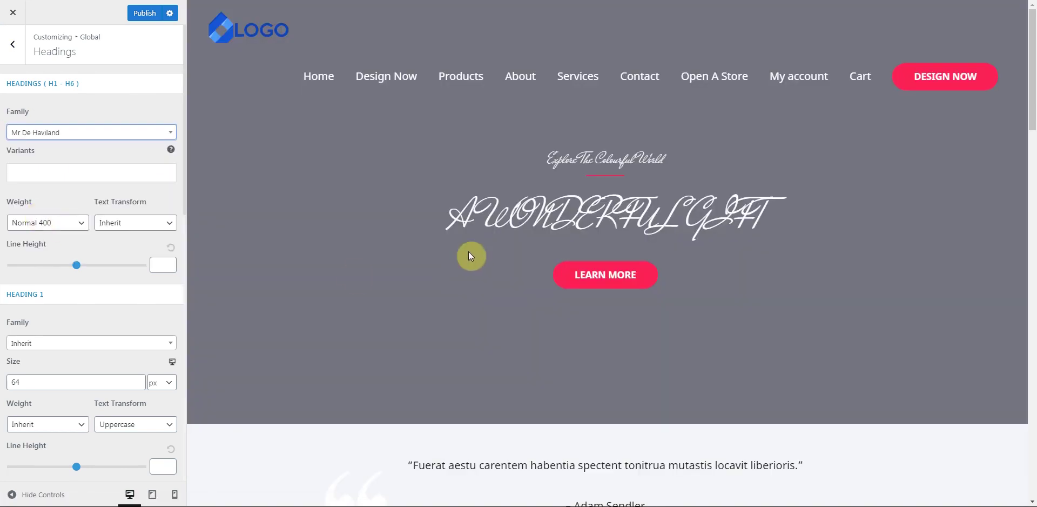
mouse_move(447, 218)
mouse_down()
mouse_move(873, 213)
mouse_move(454, 206)
mouse_up()
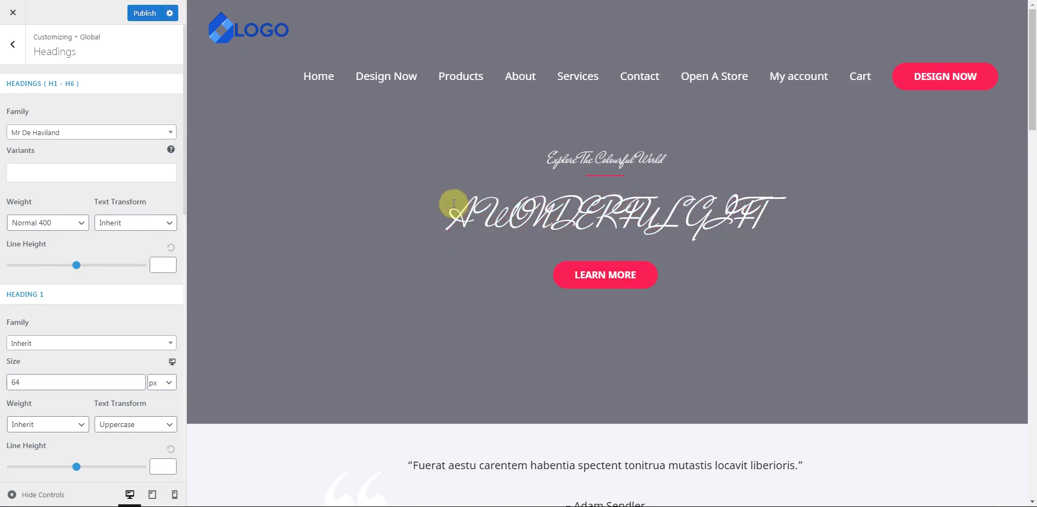
Set the font family of all headings to Mukta, trying the Extra-Light 200 weight before choosing Extra-Bold 800.
click(96, 132)
click(52, 245)
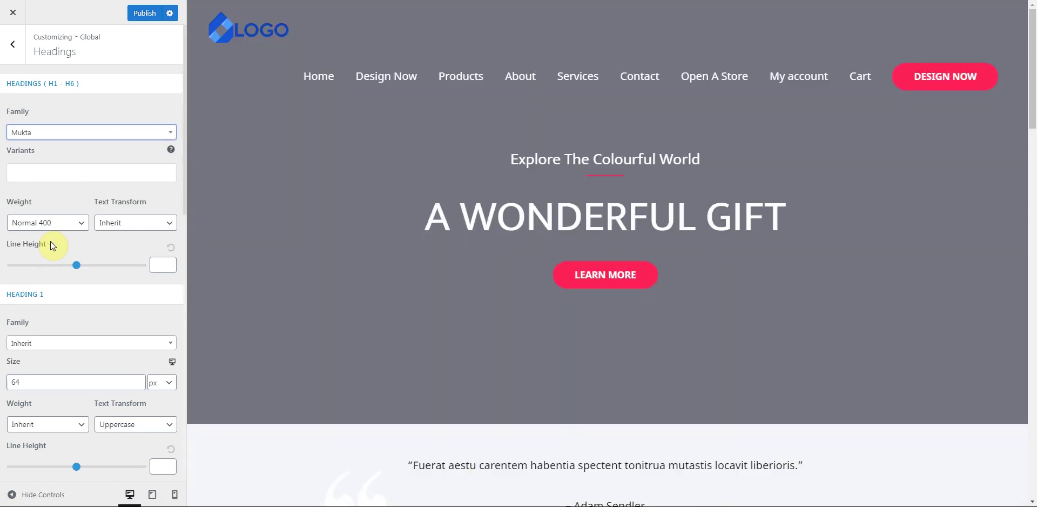
click(86, 227)
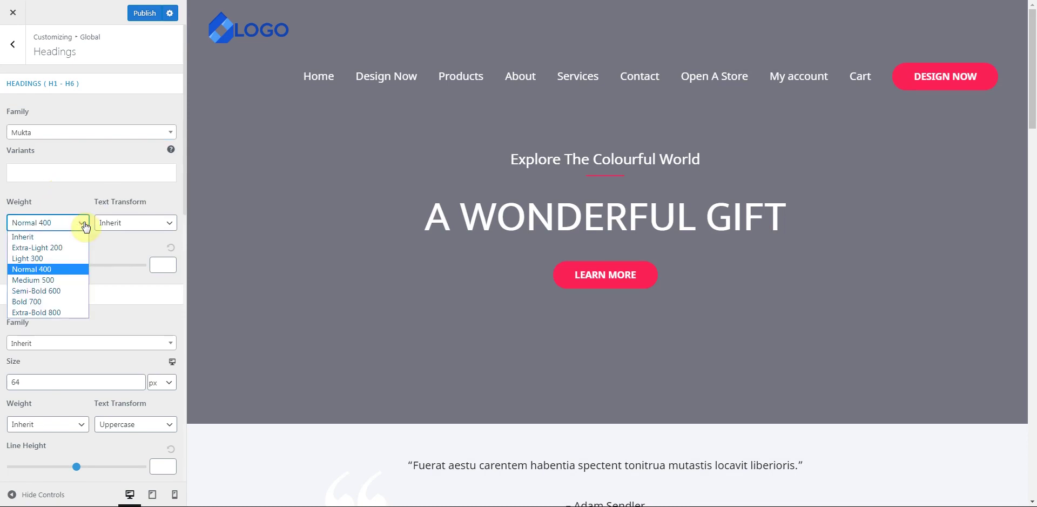
click(60, 247)
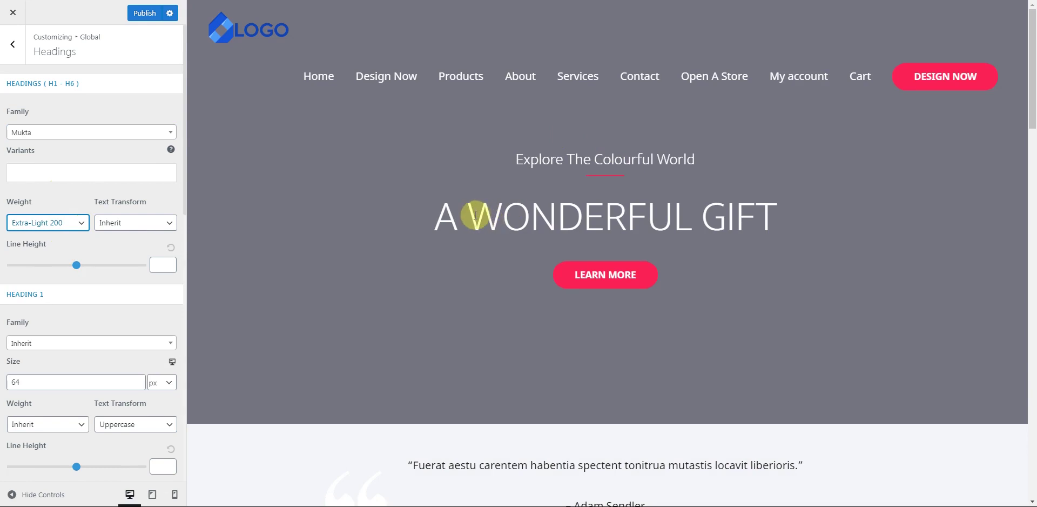
click(72, 231)
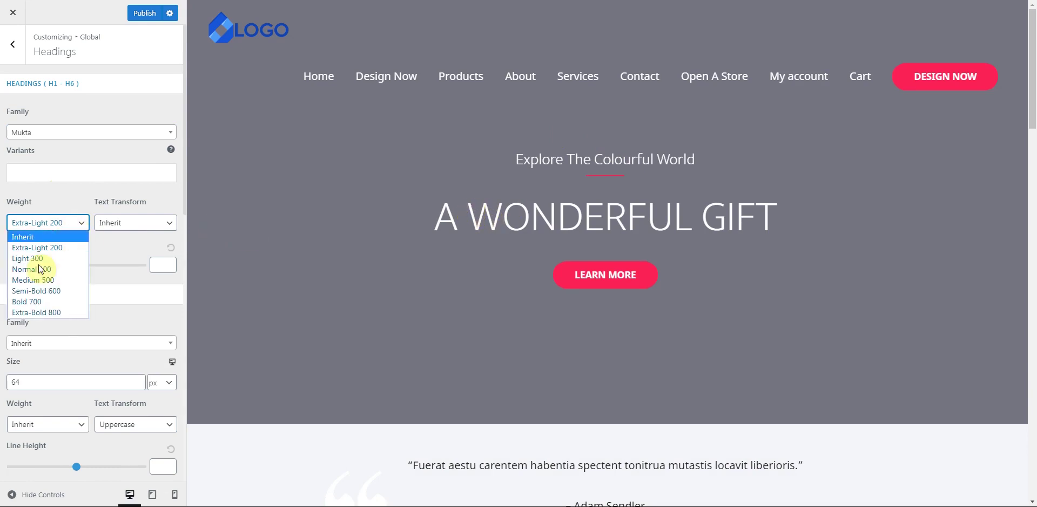
click(37, 312)
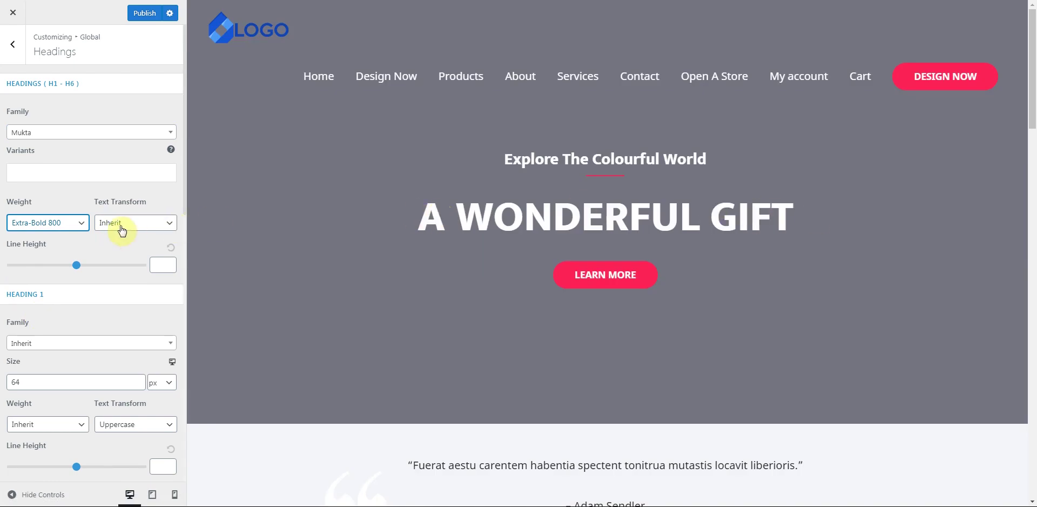
Set the line height for headings H1 to H6 to about 3.09.
scroll(89, 251, down, 6)
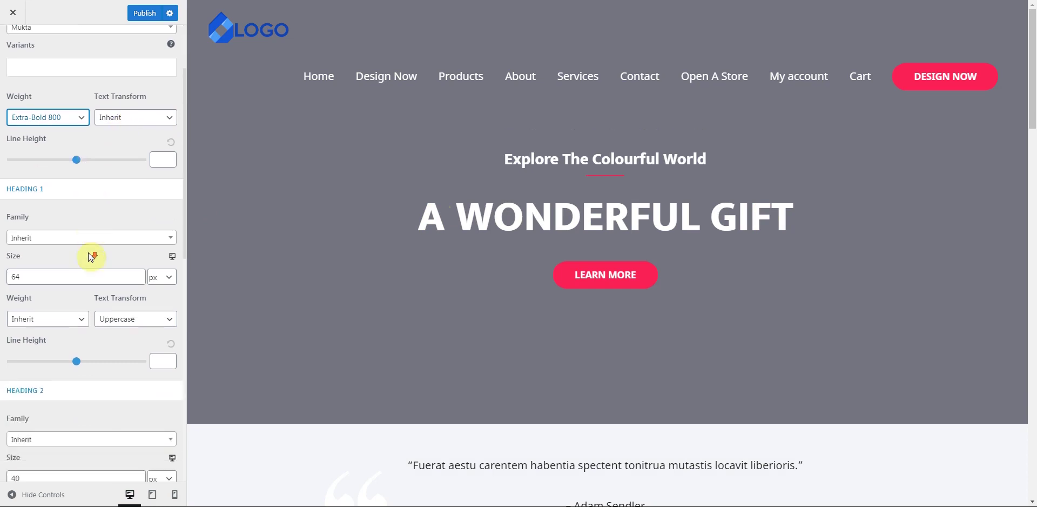
scroll(90, 254, up, 6)
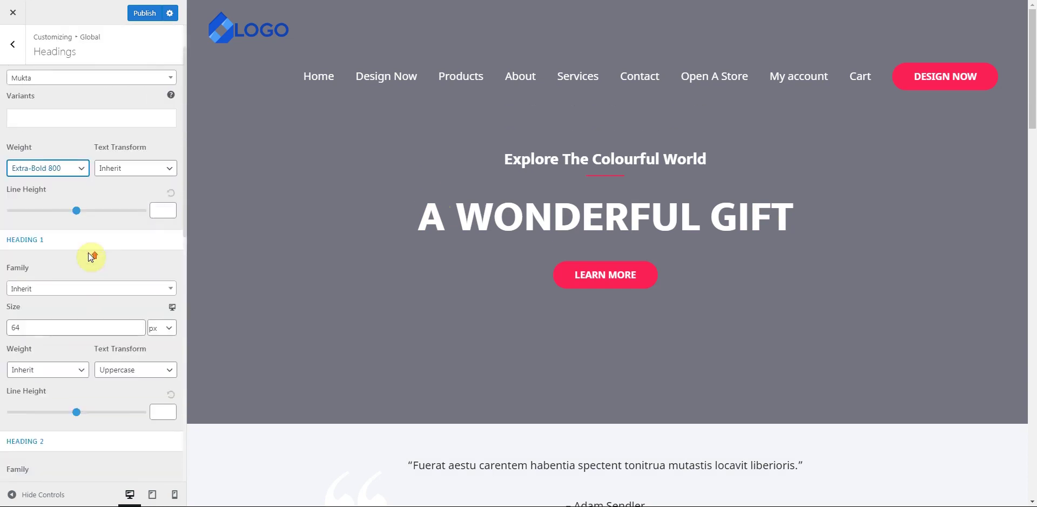
mouse_move(80, 268)
mouse_down()
mouse_move(102, 267)
mouse_move(82, 273)
mouse_up()
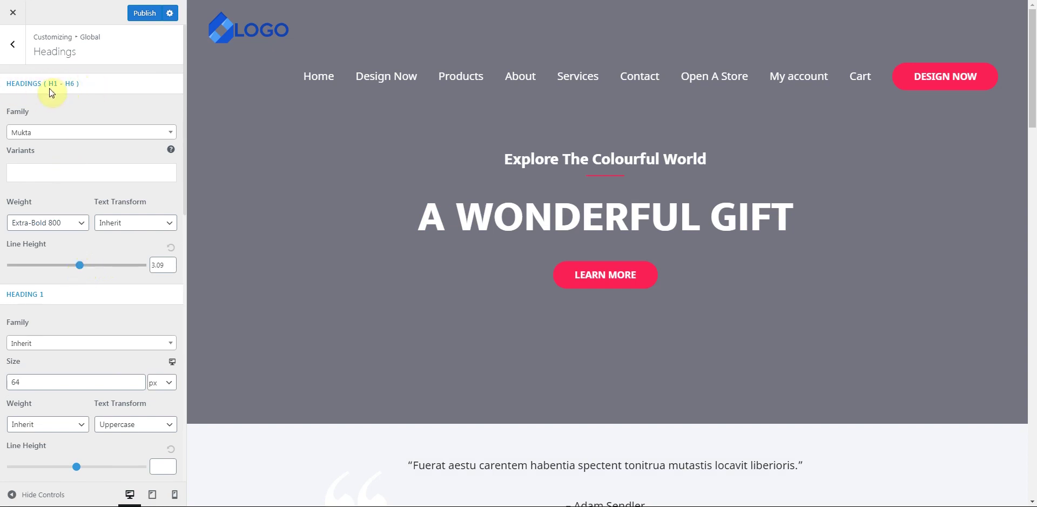
Review the individual typography settings for Heading 1 through Heading 6.
scroll(110, 233, down, 3)
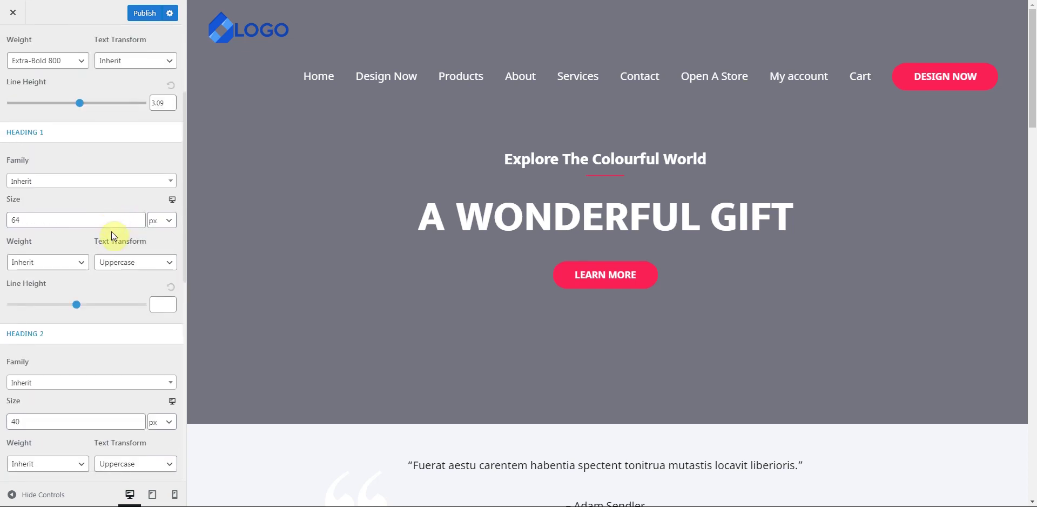
scroll(112, 233, down, 3)
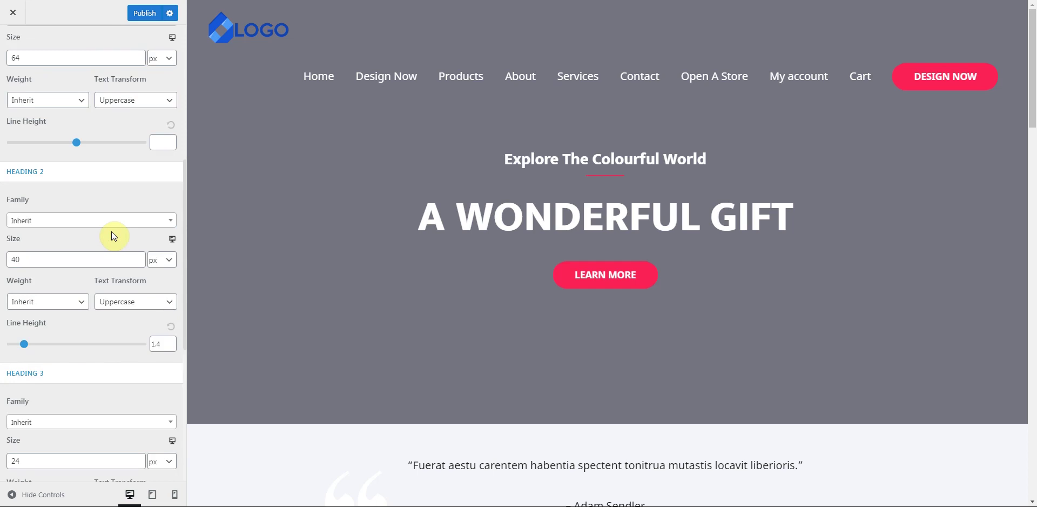
scroll(112, 234, down, 6)
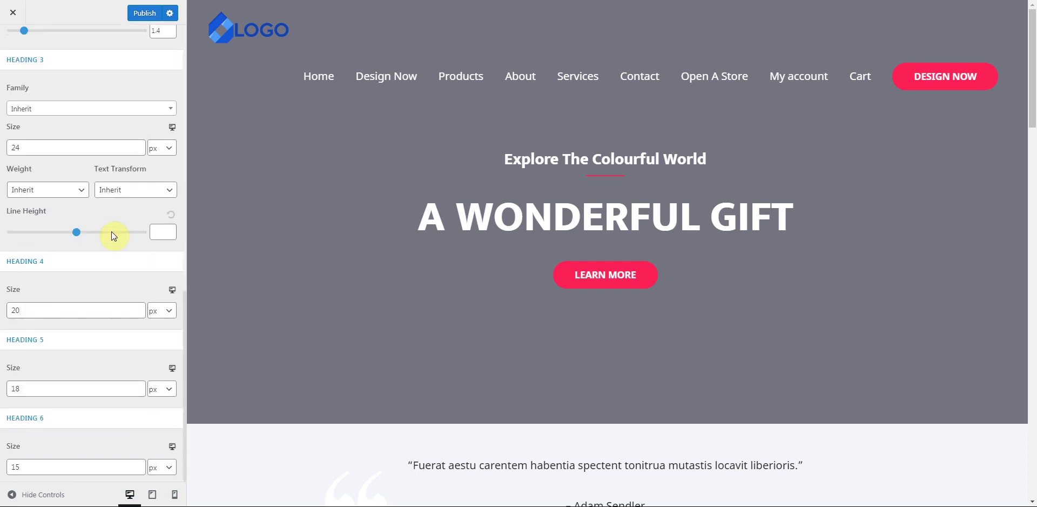
scroll(104, 295, up, 9)
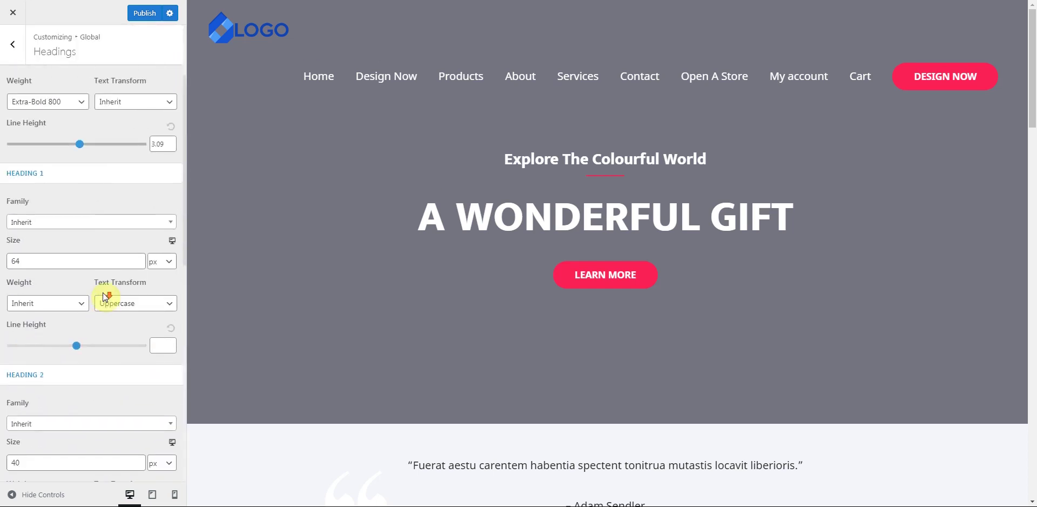
scroll(106, 296, up, 2)
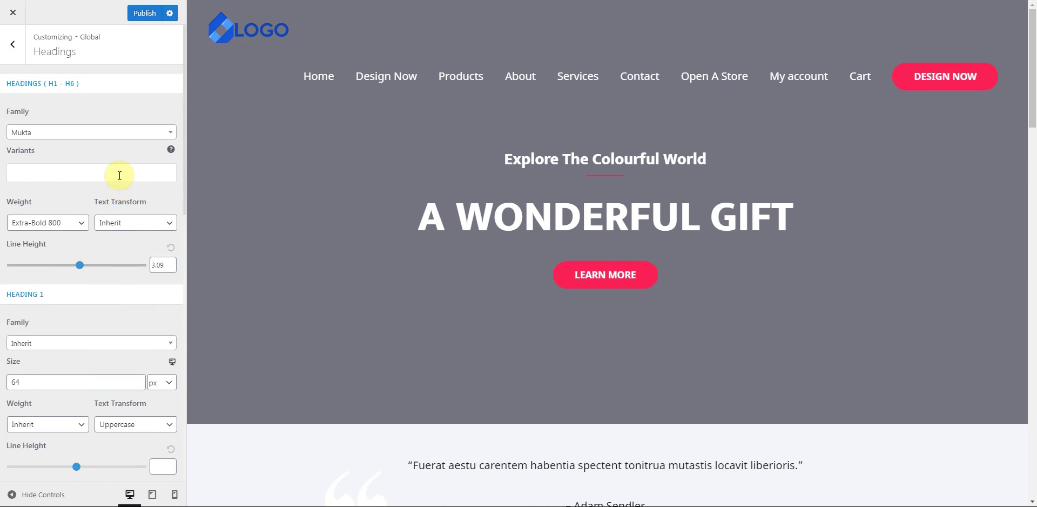
Leave the heading typography and review the global base colors for text, theme, links, headings and background.
click(14, 48)
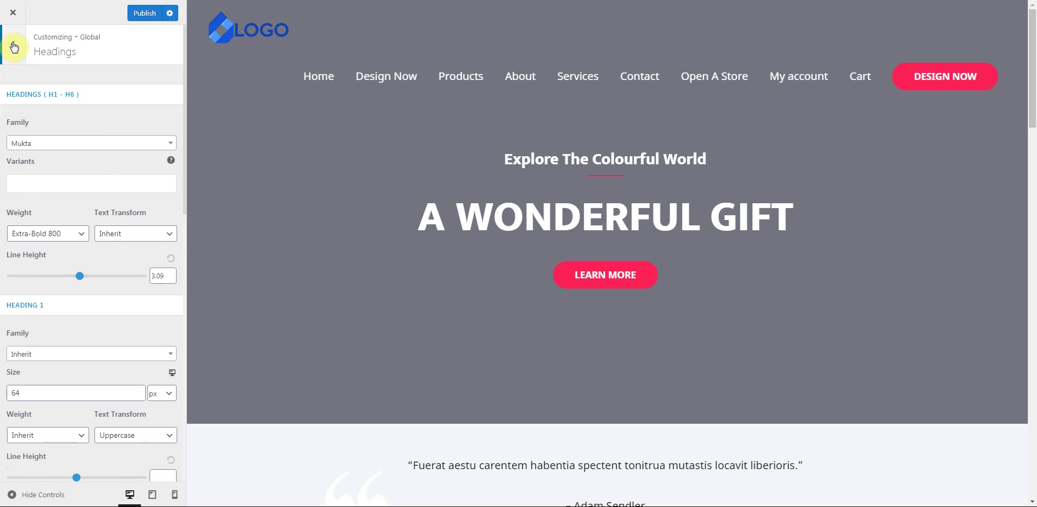
click(14, 48)
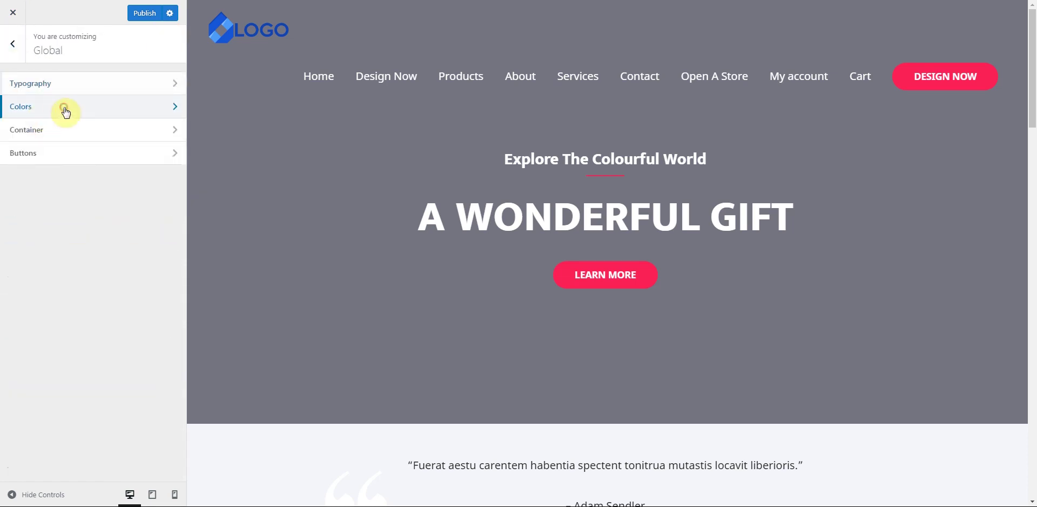
click(65, 108)
click(68, 87)
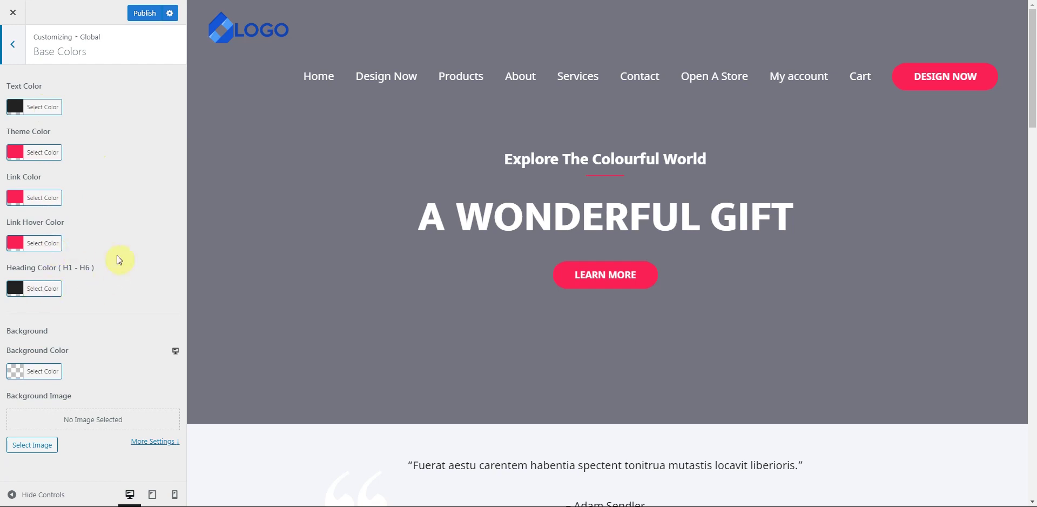
click(15, 44)
click(15, 44)
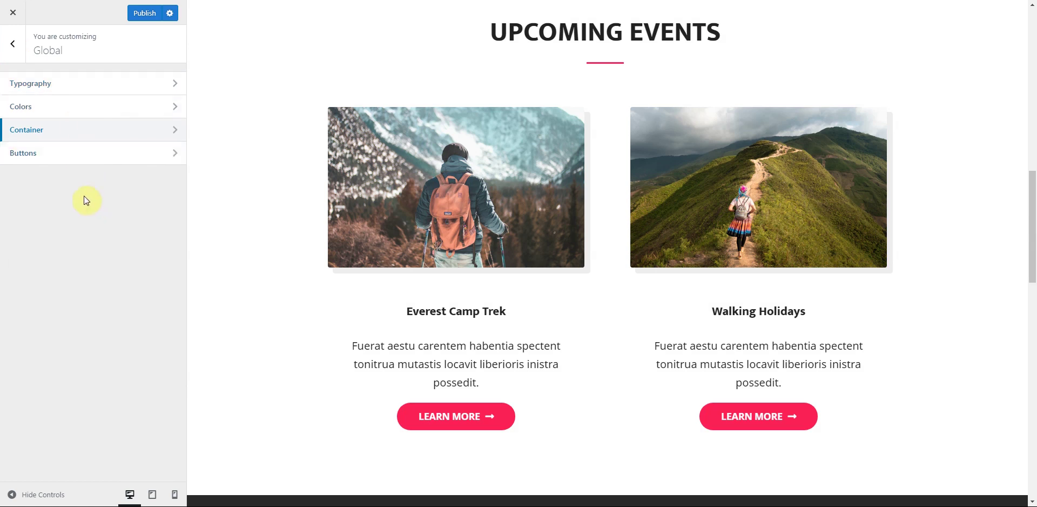
Open the global button settings and bring up the normal-state background color for editing.
click(69, 156)
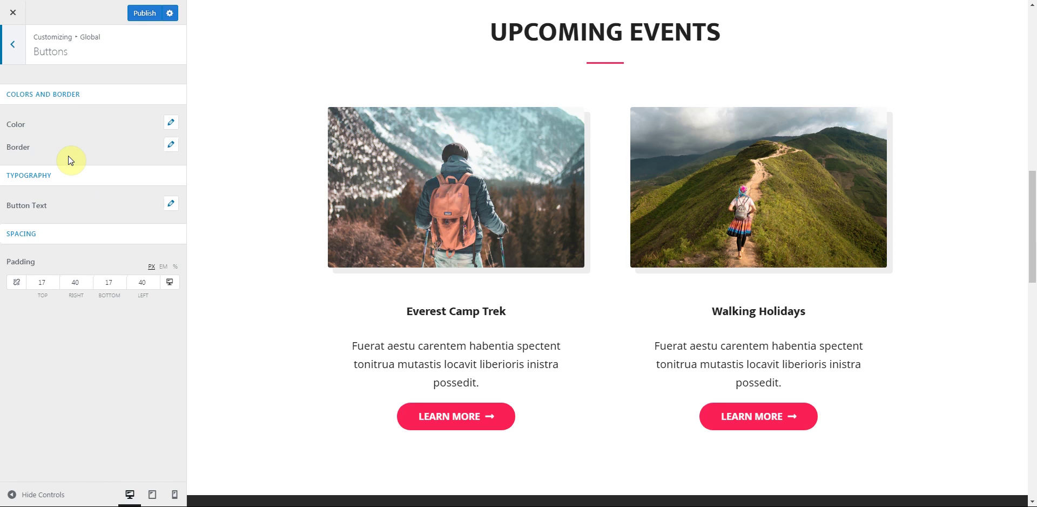
scroll(257, 207, down, 1)
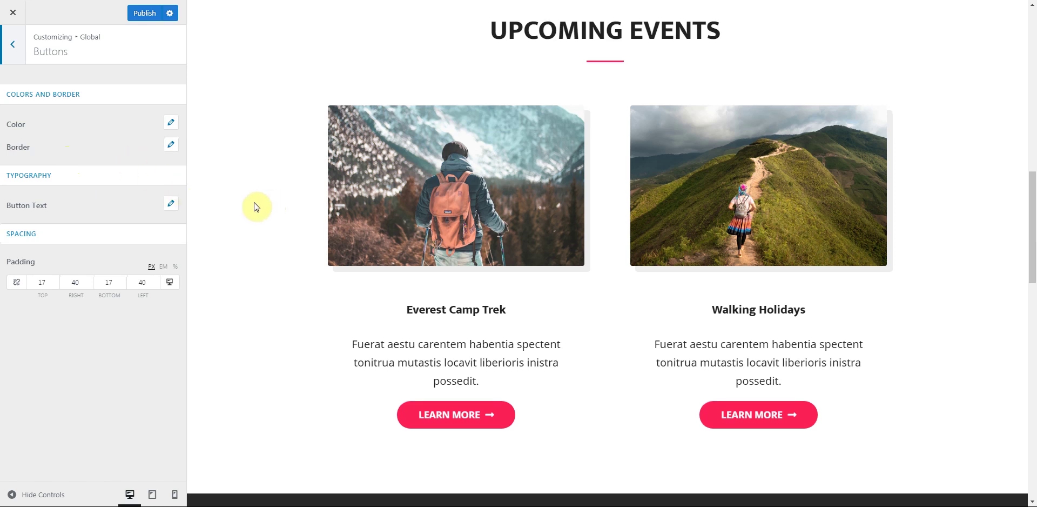
scroll(257, 206, down, 2)
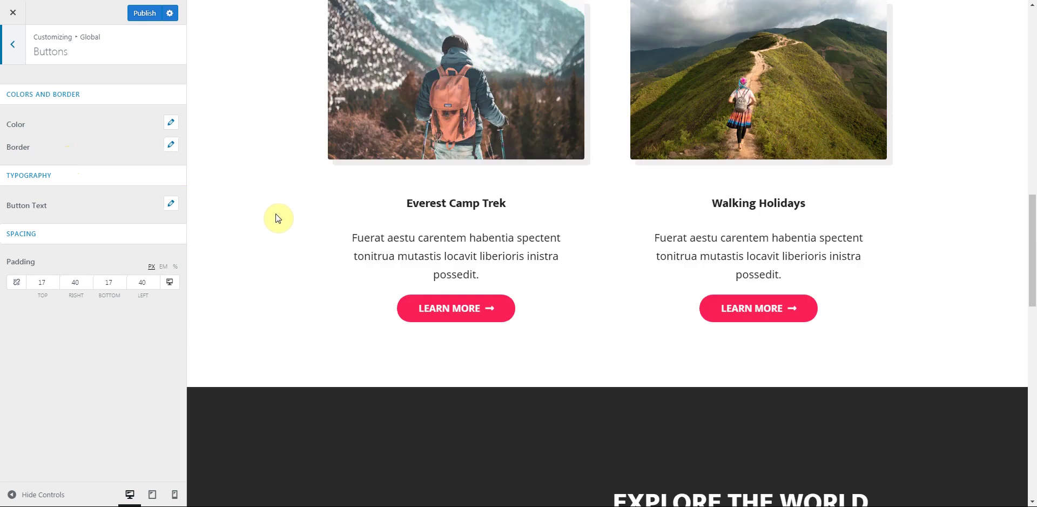
click(171, 123)
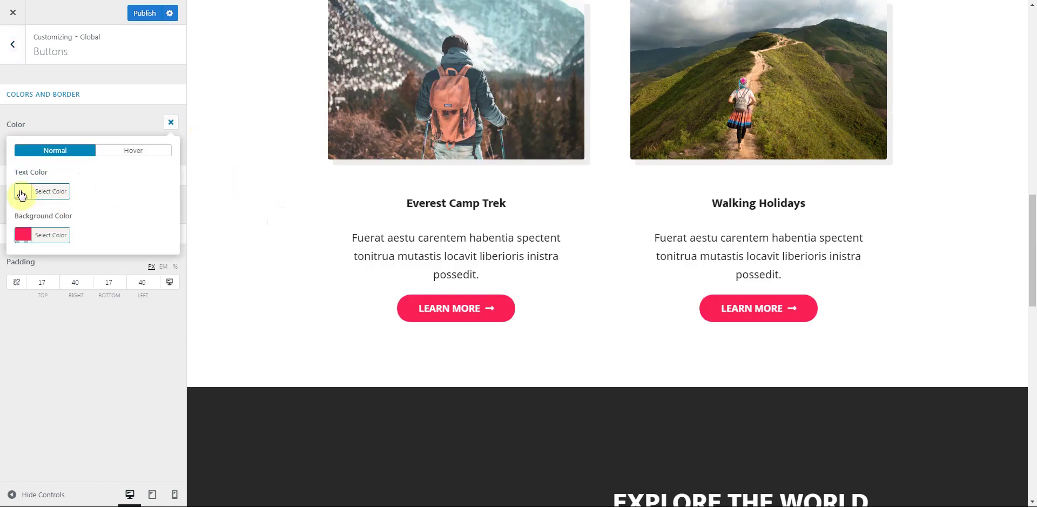
click(25, 238)
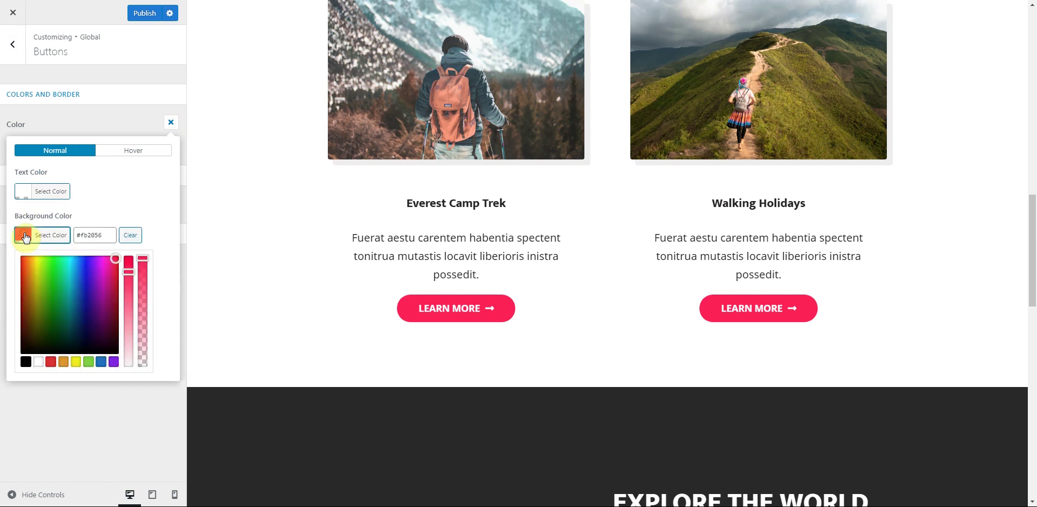
Try green #1ace2f, red #dd3333 and green #2bbc41 as the button background and check them on the page's Learn More buttons.
click(55, 273)
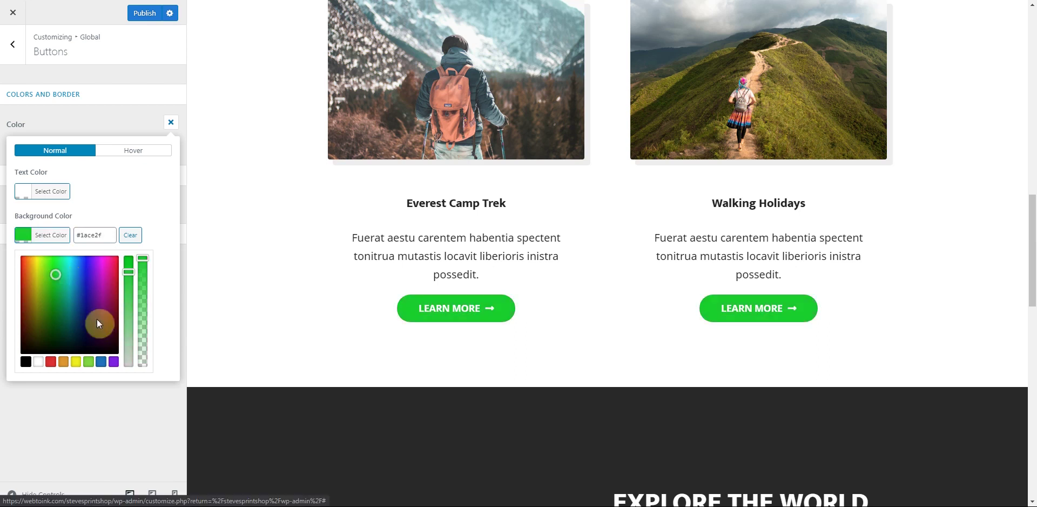
click(101, 362)
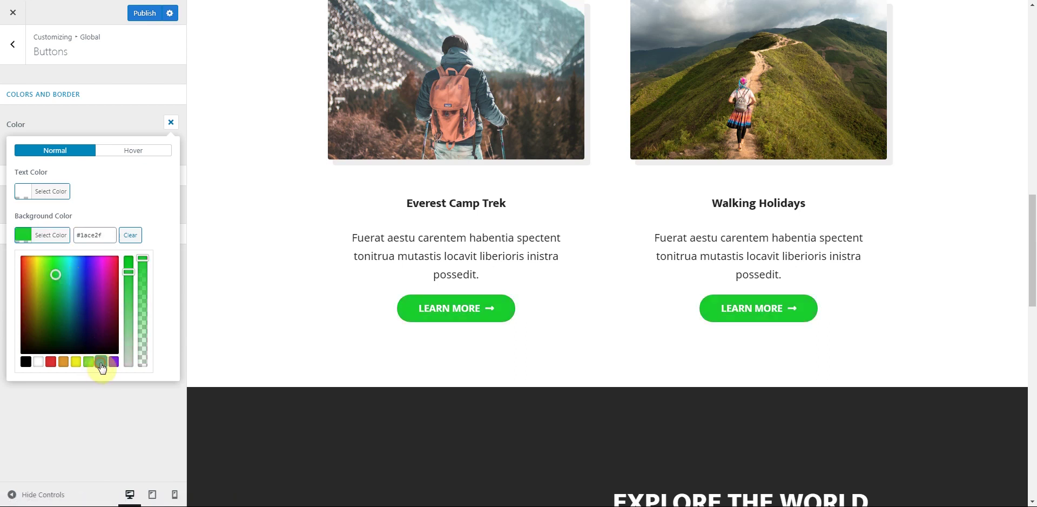
click(51, 362)
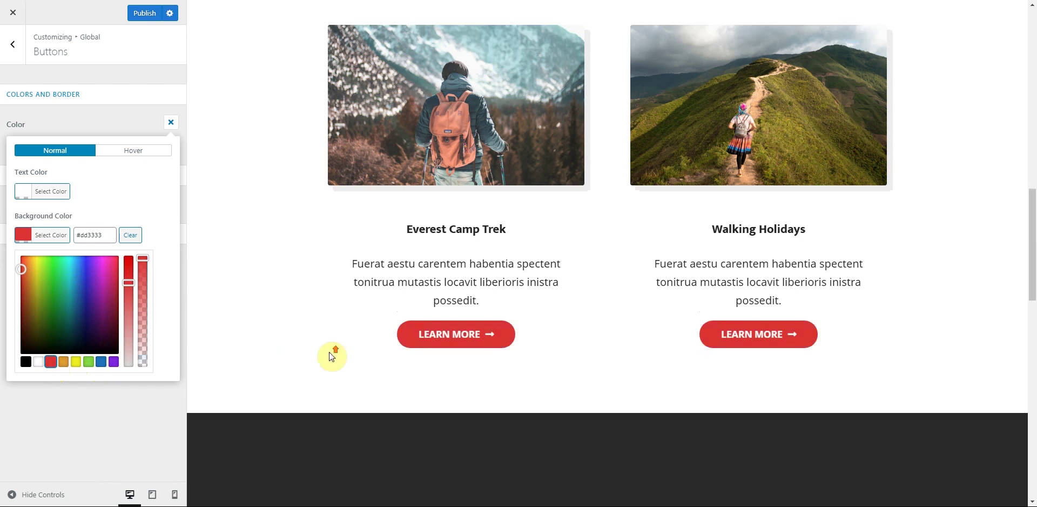
scroll(331, 356, up, 5)
scroll(204, 340, up, 8)
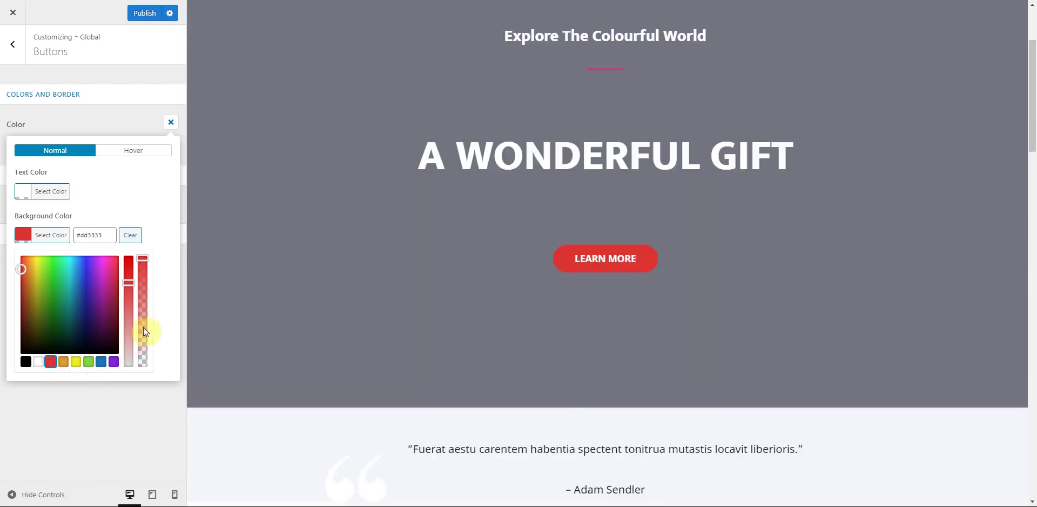
click(56, 281)
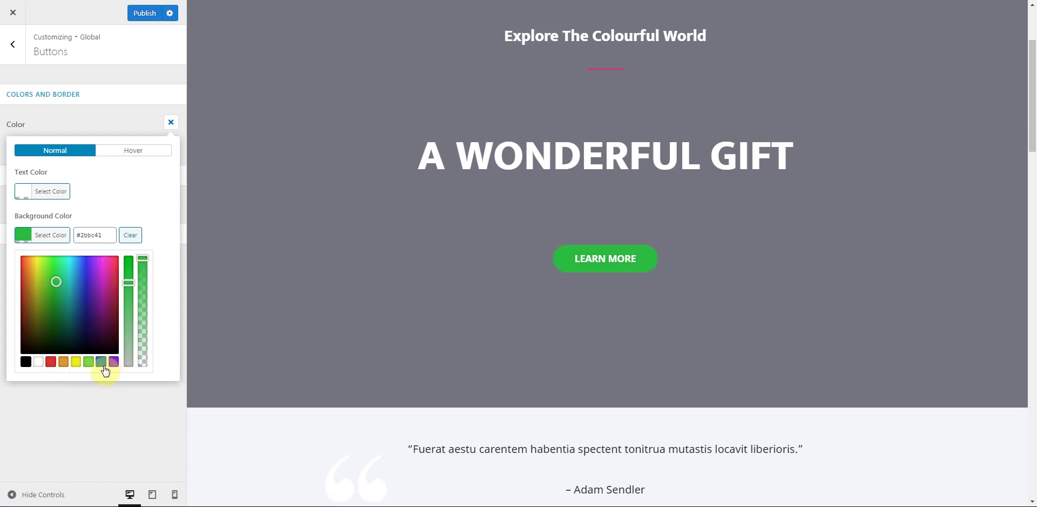
click(50, 364)
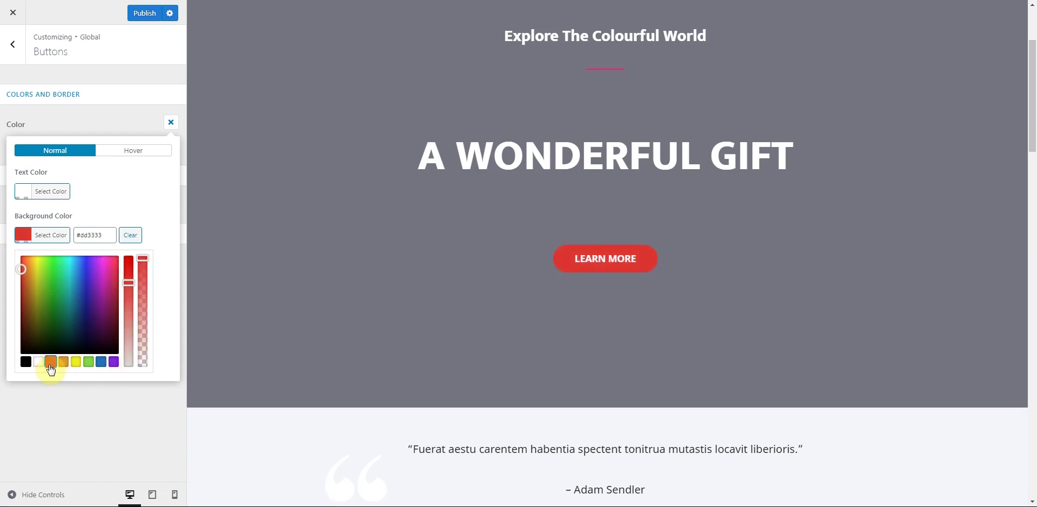
Set the normal button background to dark green #3eb200, starting from the #81d742 preset at full saturation.
click(90, 367)
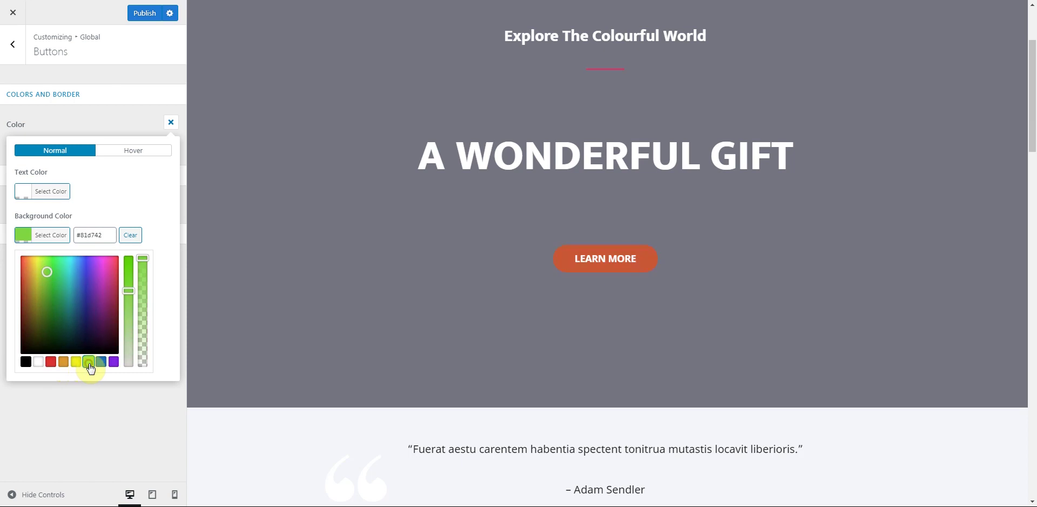
drag(134, 292, 135, 254)
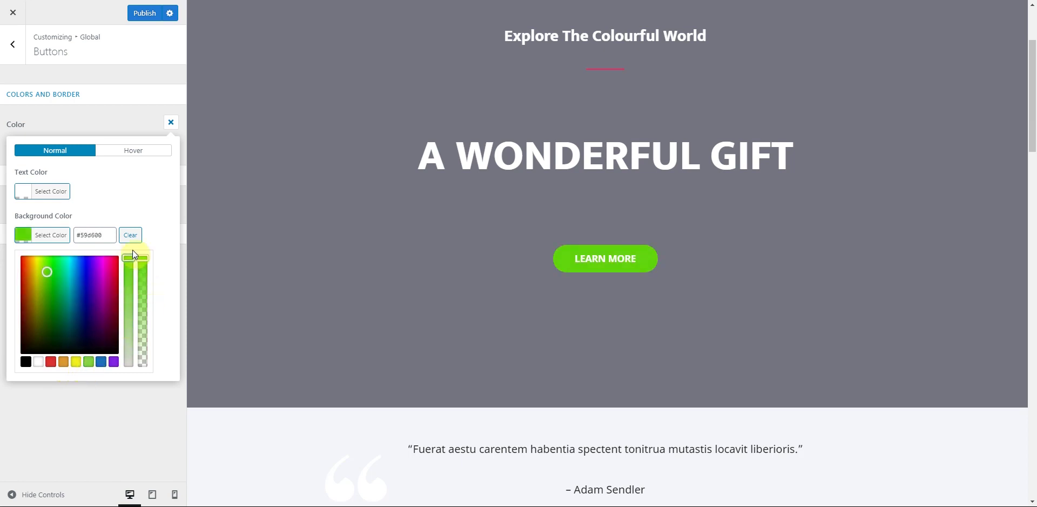
click(47, 283)
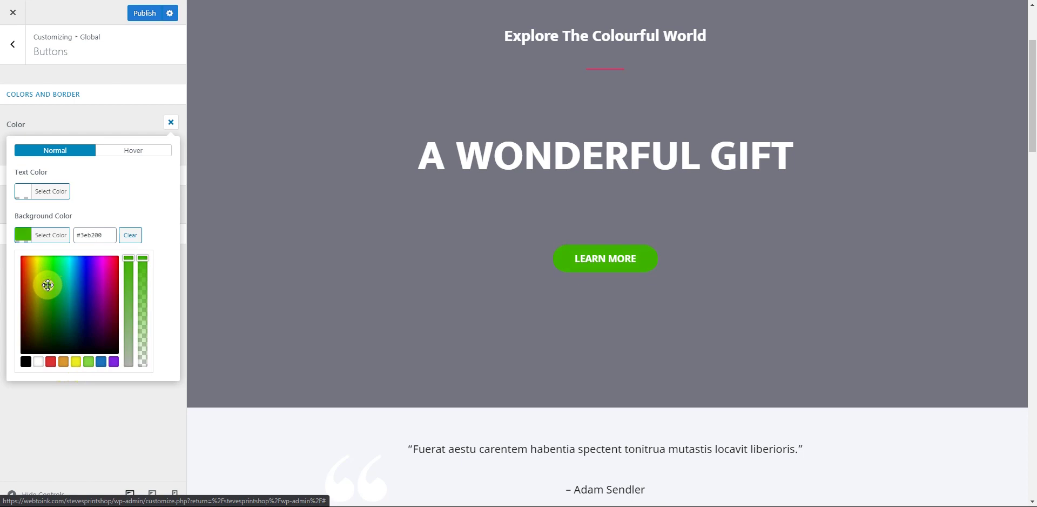
click(115, 185)
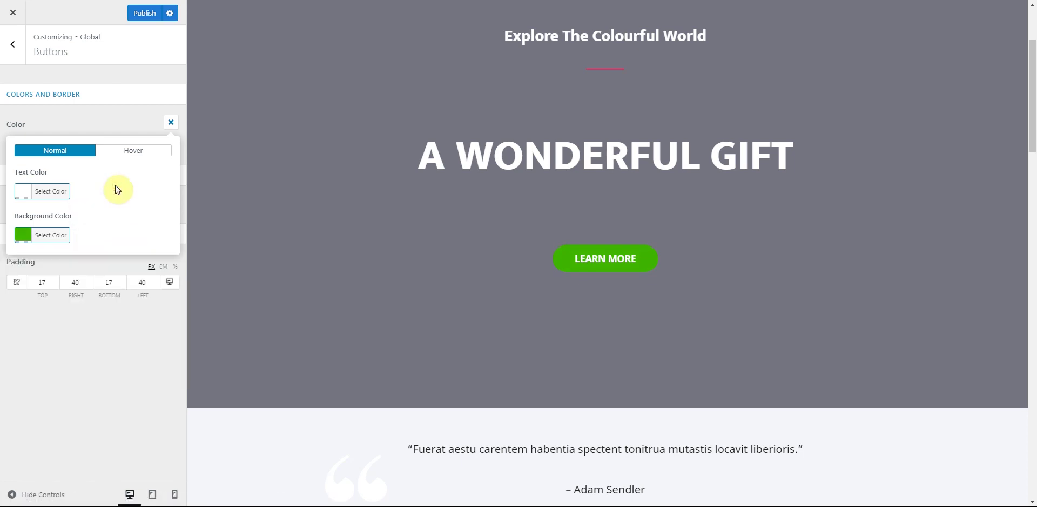
click(118, 117)
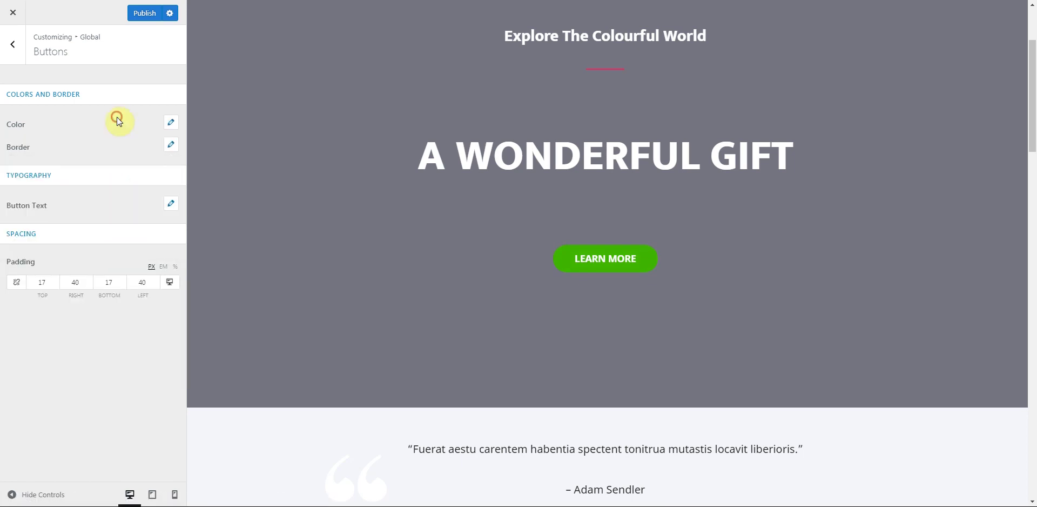
Link the four sides of the button border and set its width to 3.
click(171, 145)
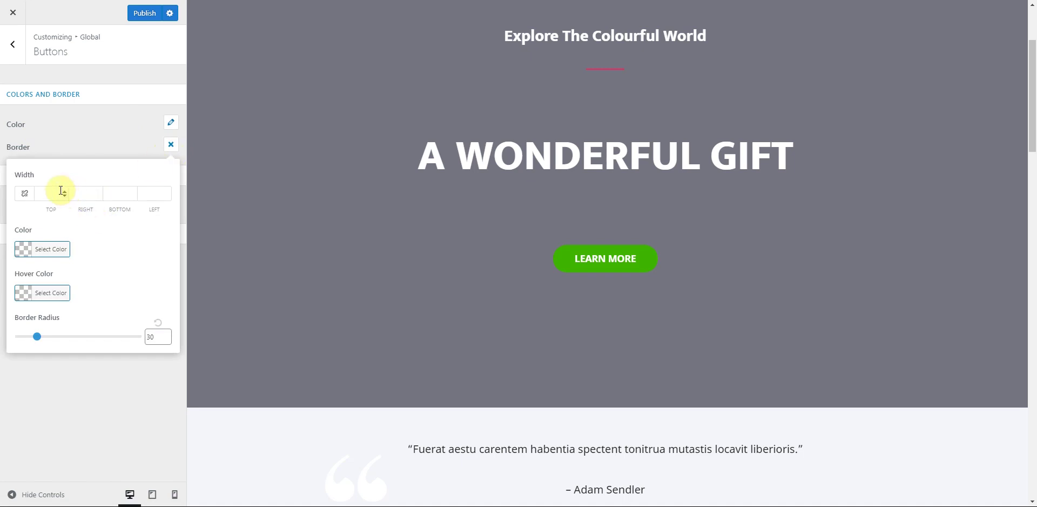
drag(63, 191, 65, 196)
click(25, 194)
drag(65, 191, 64, 196)
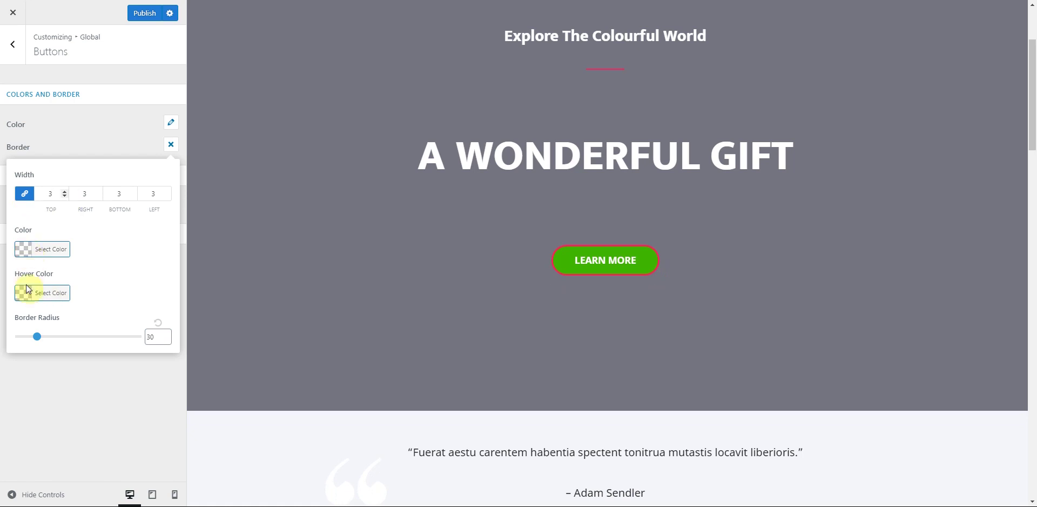
Set the button border color to white #ffffff and its hover color to black, and check the hover effect on Learn More.
click(25, 250)
click(38, 375)
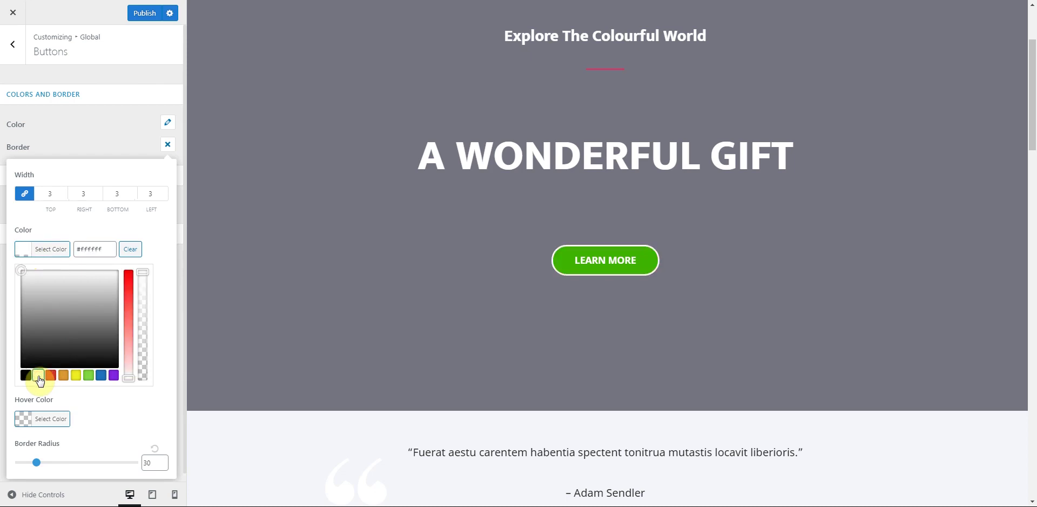
click(77, 216)
click(25, 301)
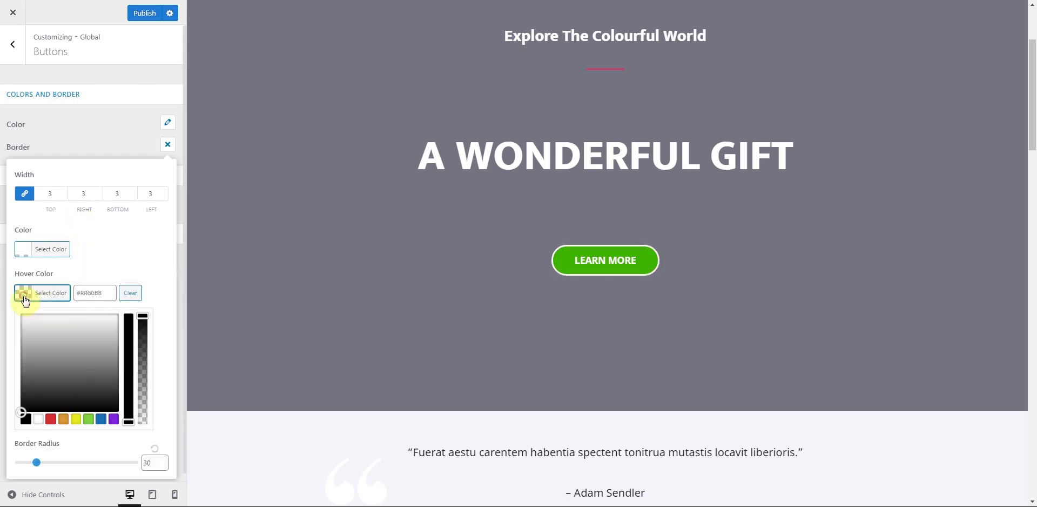
click(27, 421)
click(134, 258)
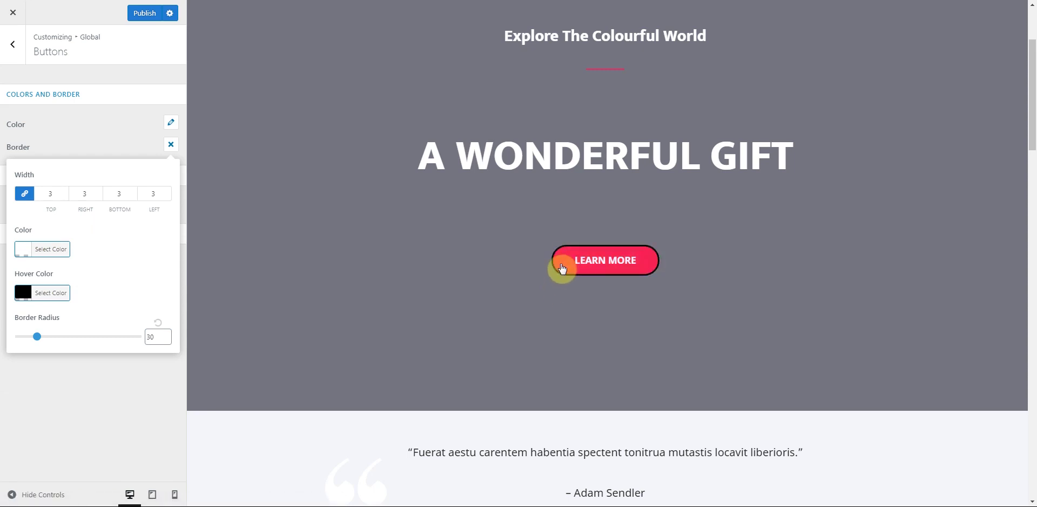
click(97, 111)
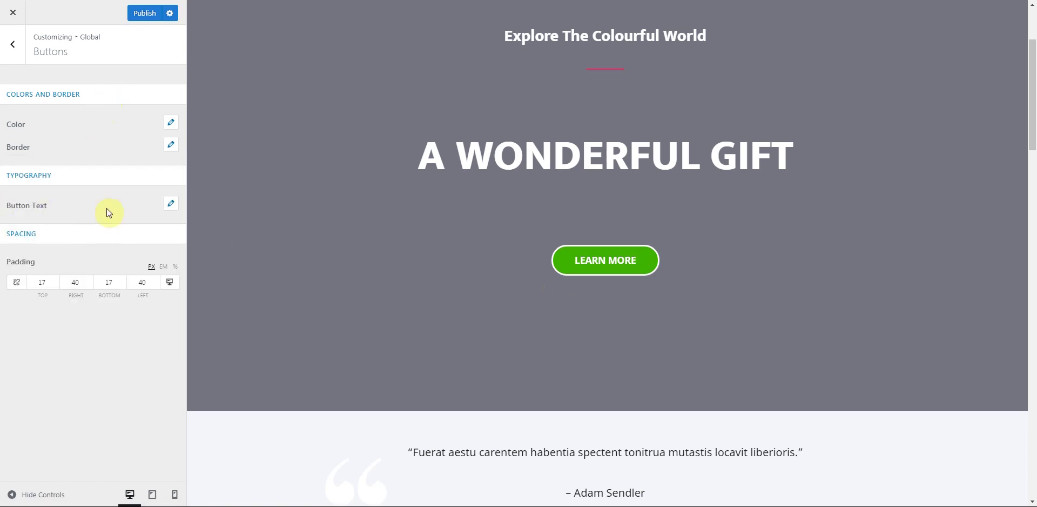
Review the button text typography options, and try a top padding of 50 on the buttons before restoring it to 17.
click(172, 207)
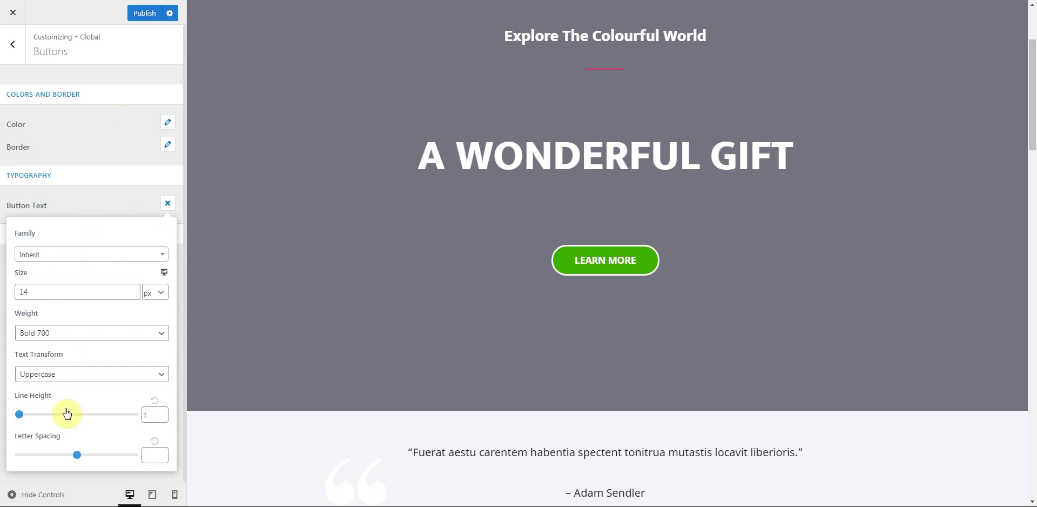
click(121, 210)
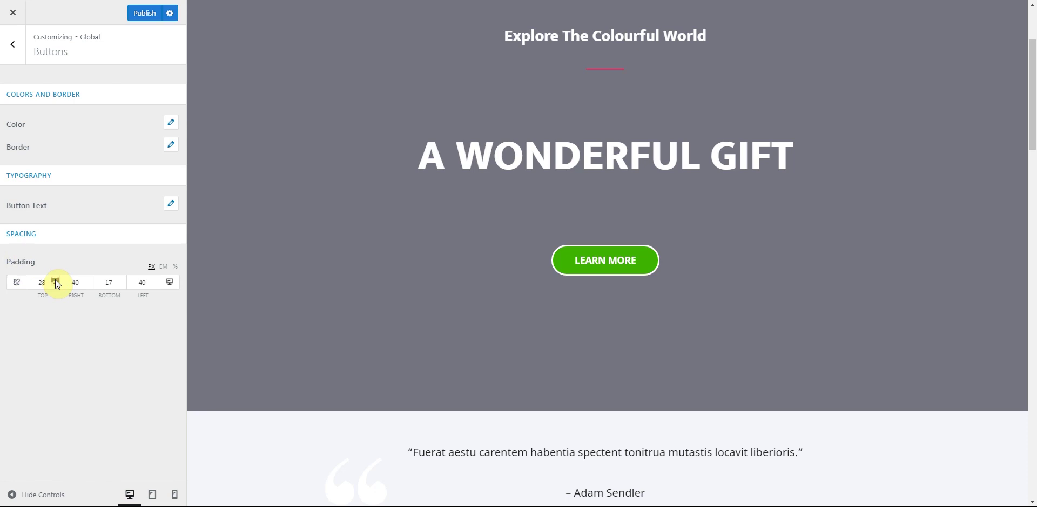
click(55, 280)
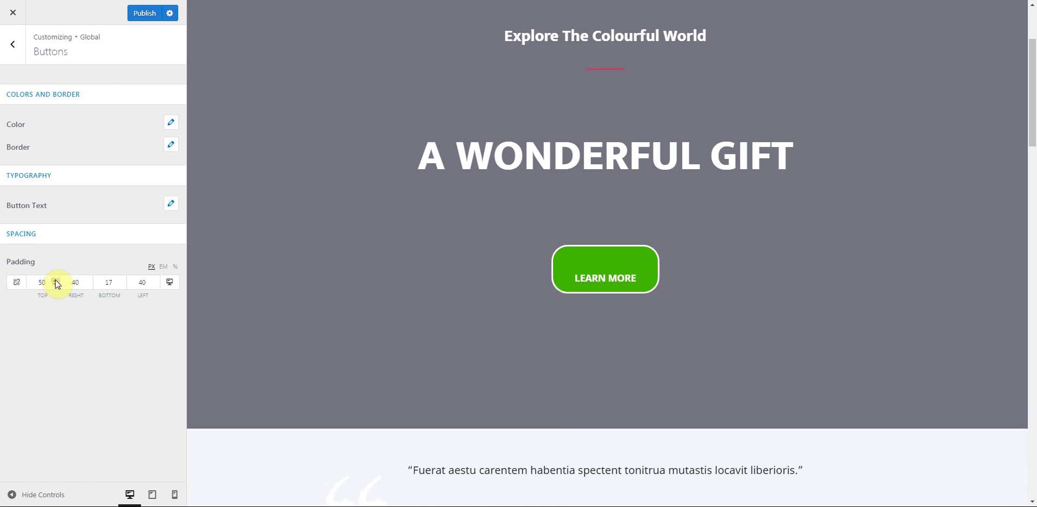
click(54, 284)
click(56, 286)
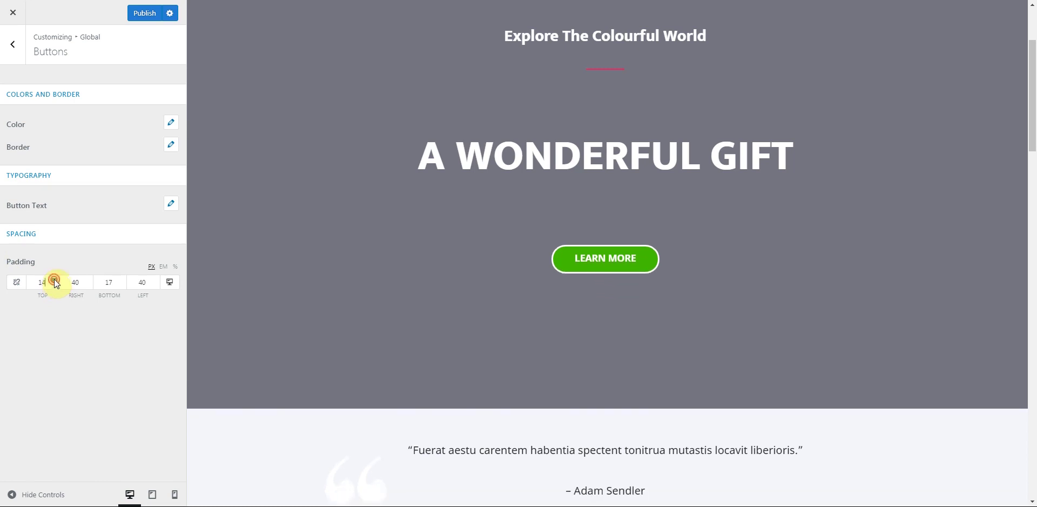
click(54, 279)
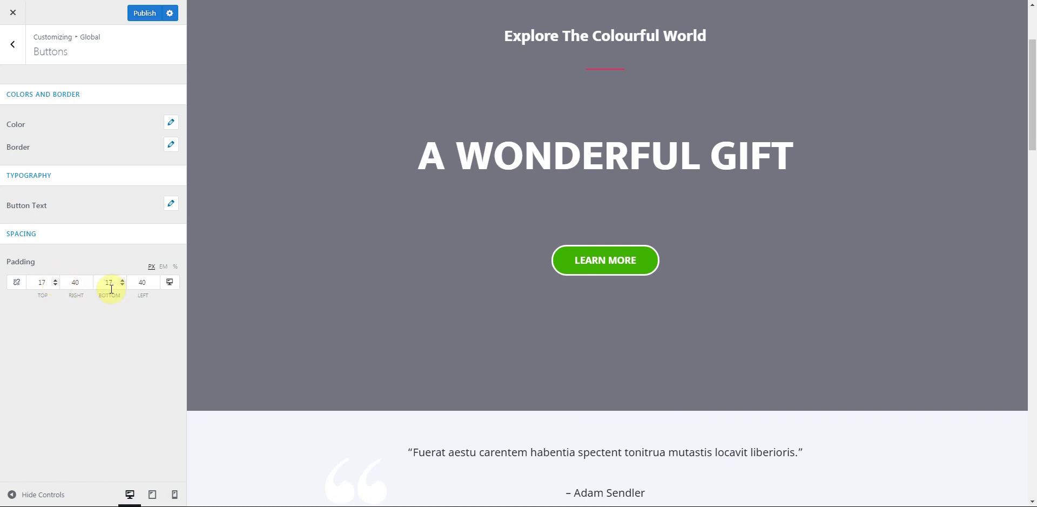
Set the buttons' right and left padding to 60 px, and leave the customizer for the site dashboard.
drag(87, 279, 87, 280)
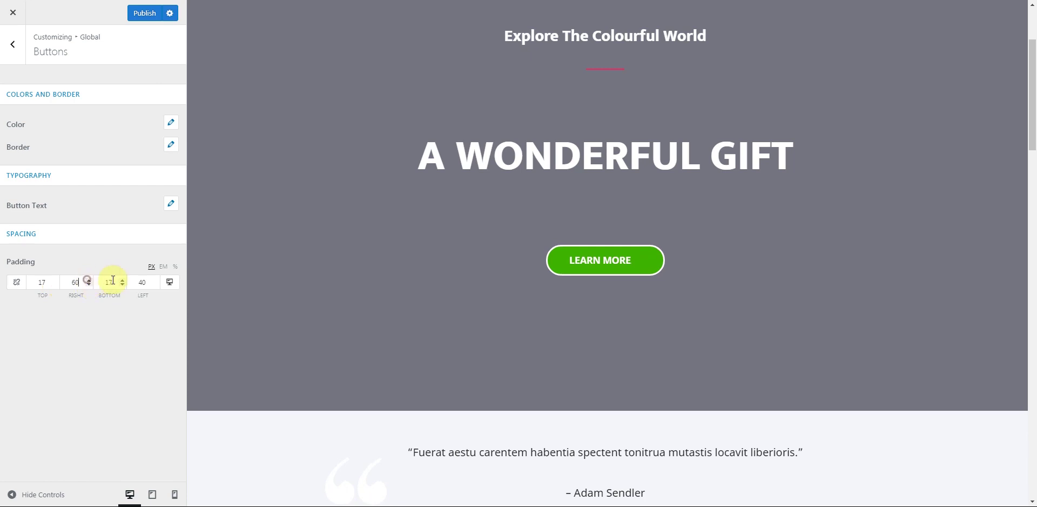
drag(154, 280, 154, 279)
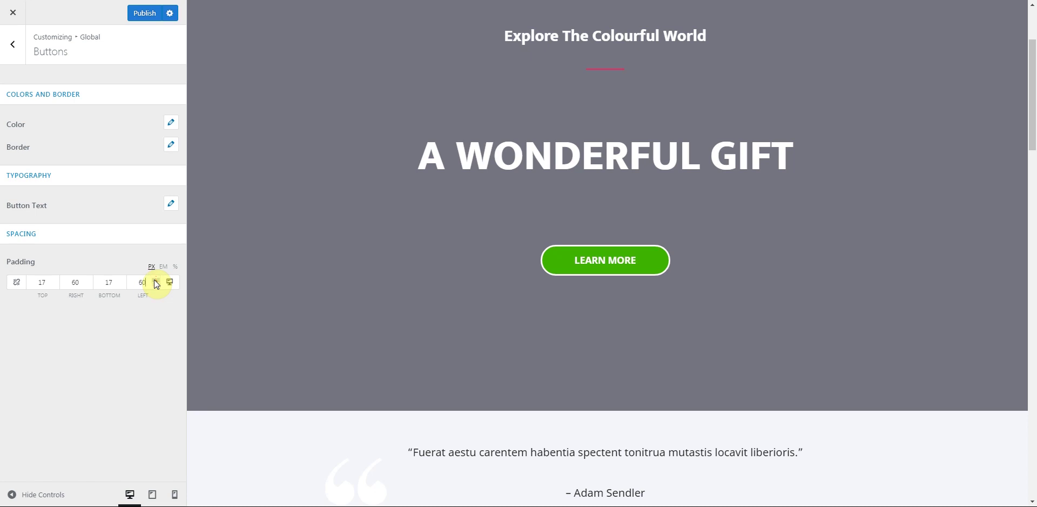
click(14, 51)
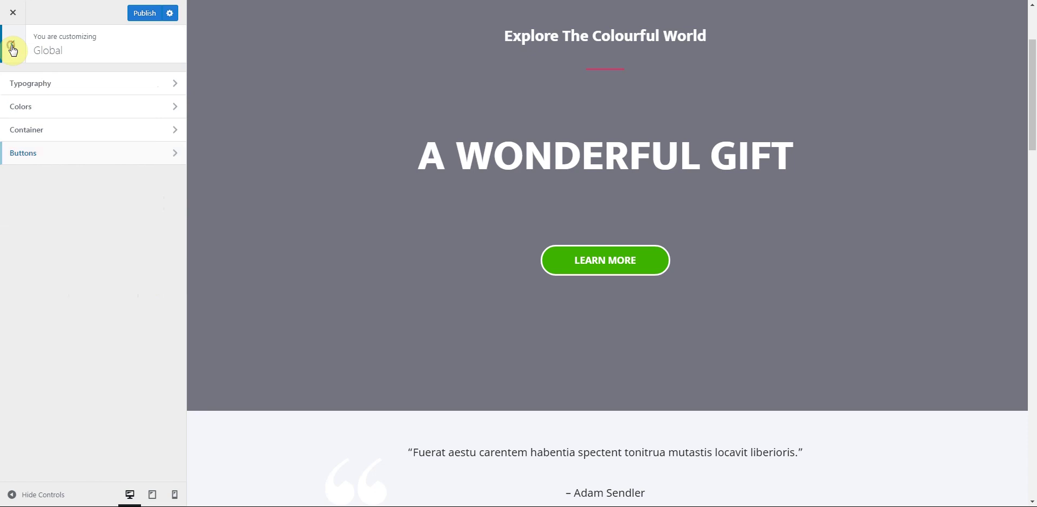
click(14, 51)
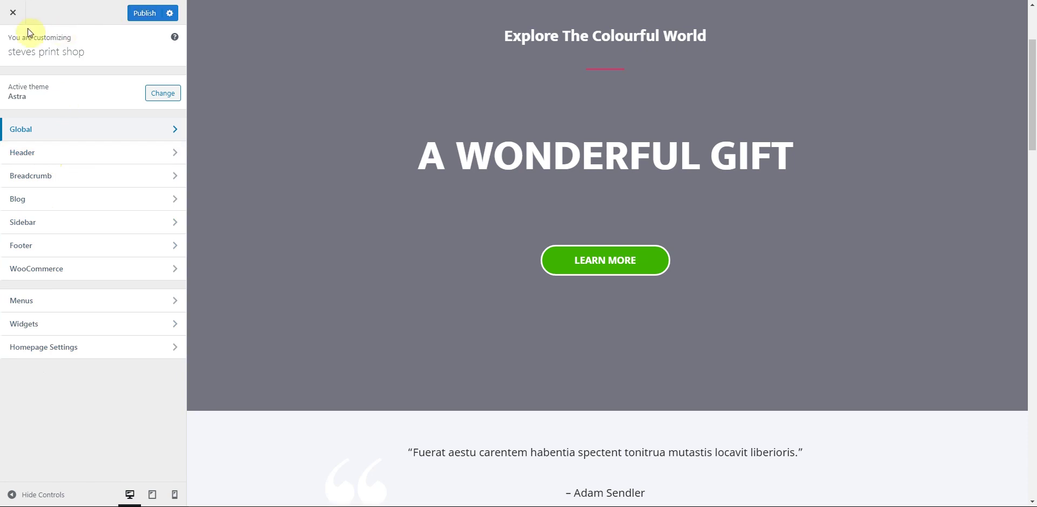
click(13, 12)
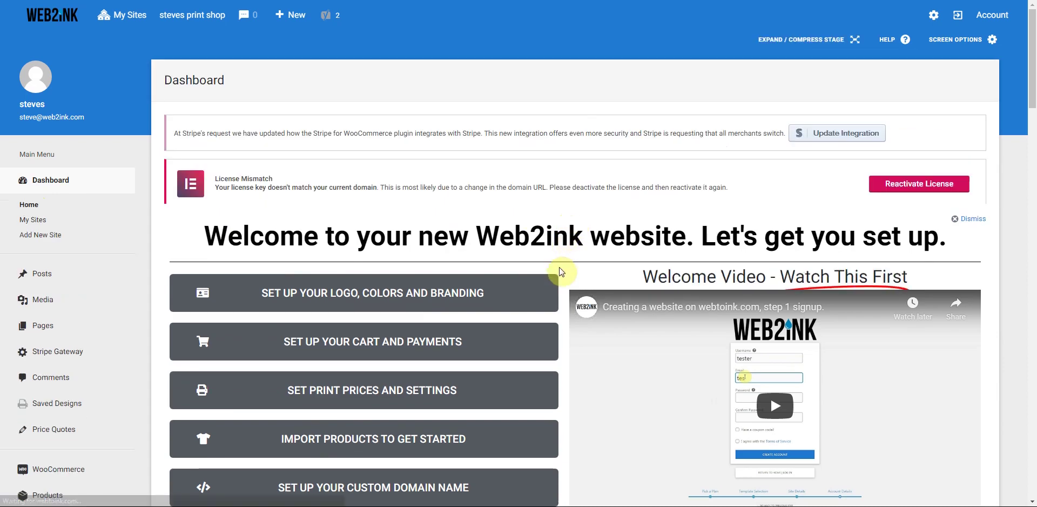
Open the cart and payments setup wizard, review its store setup fields and skip it for now.
scroll(556, 270, down, 2)
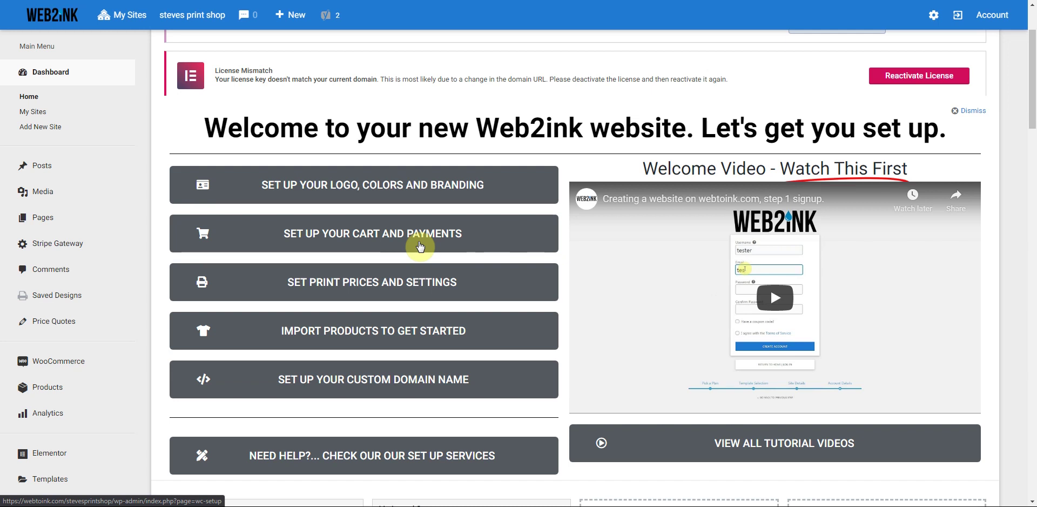
click(389, 236)
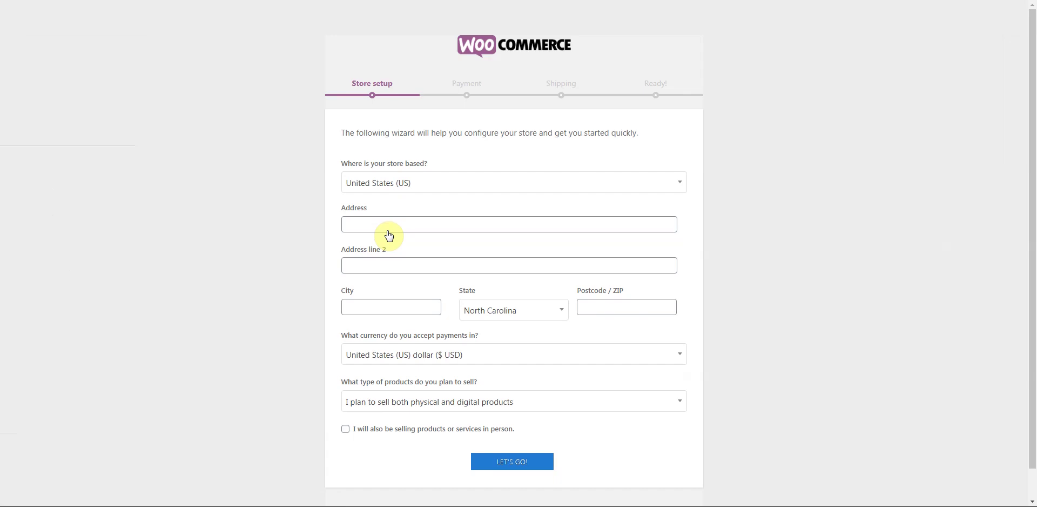
scroll(412, 229, down, 1)
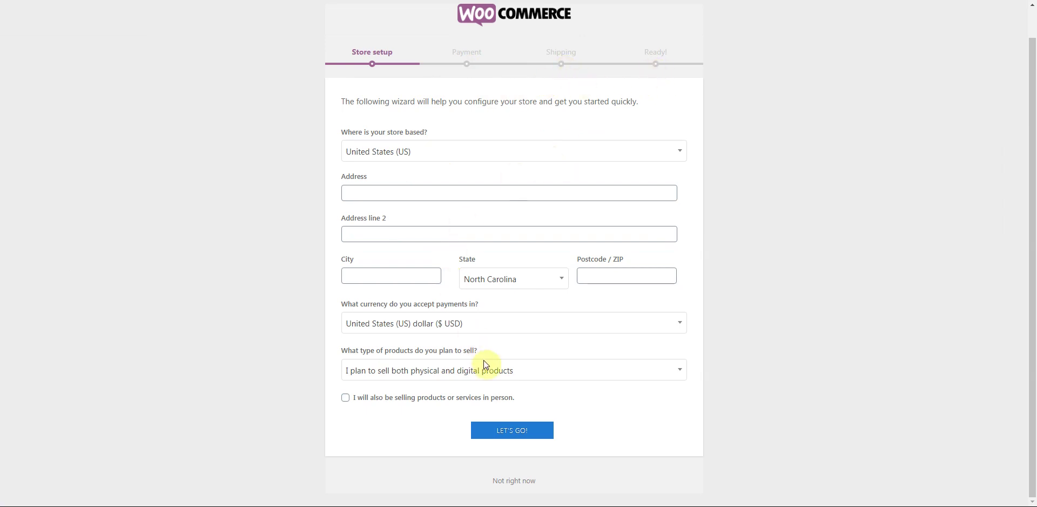
click(513, 484)
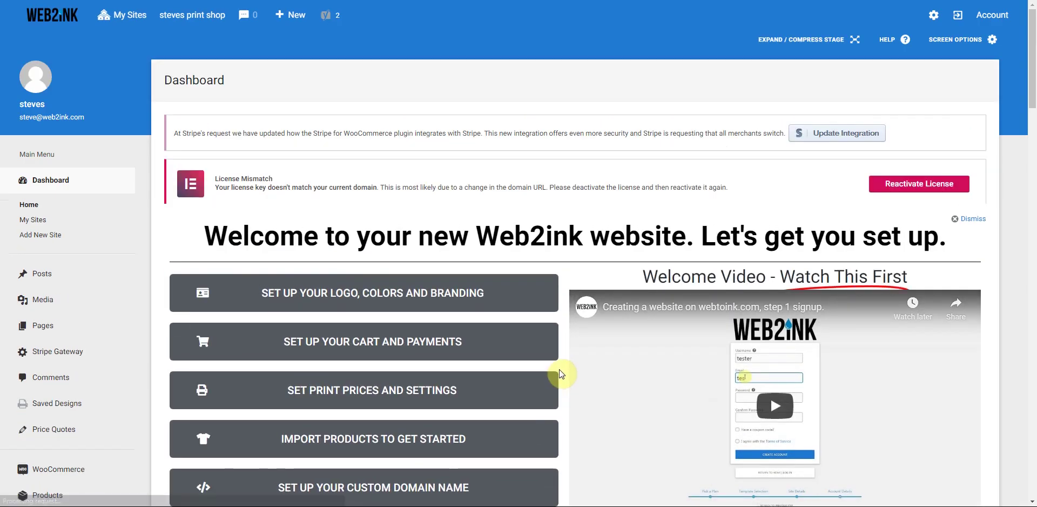
Open the print prices and settings area from the dashboard and review the general Web2Ink settings.
scroll(562, 373, down, 2)
scroll(562, 370, down, 1)
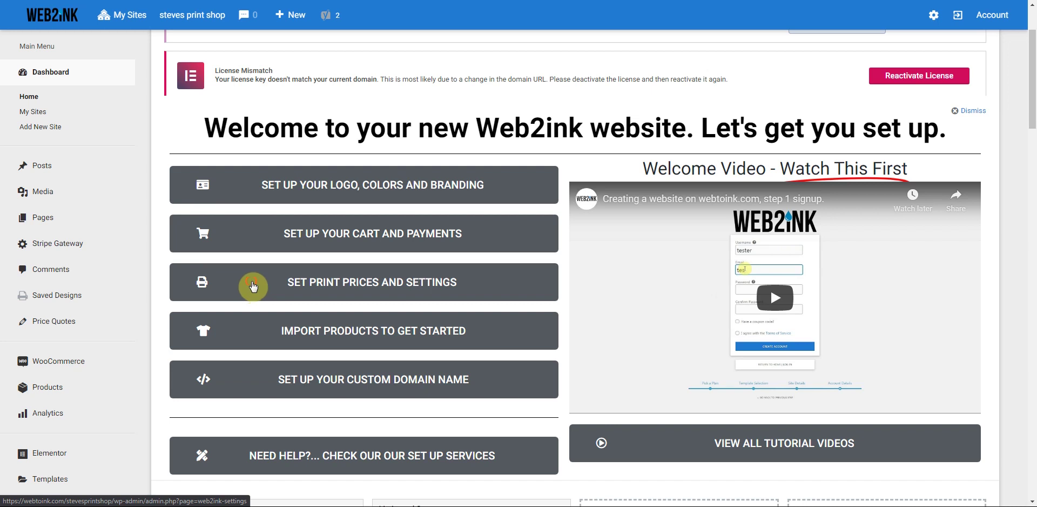
click(254, 286)
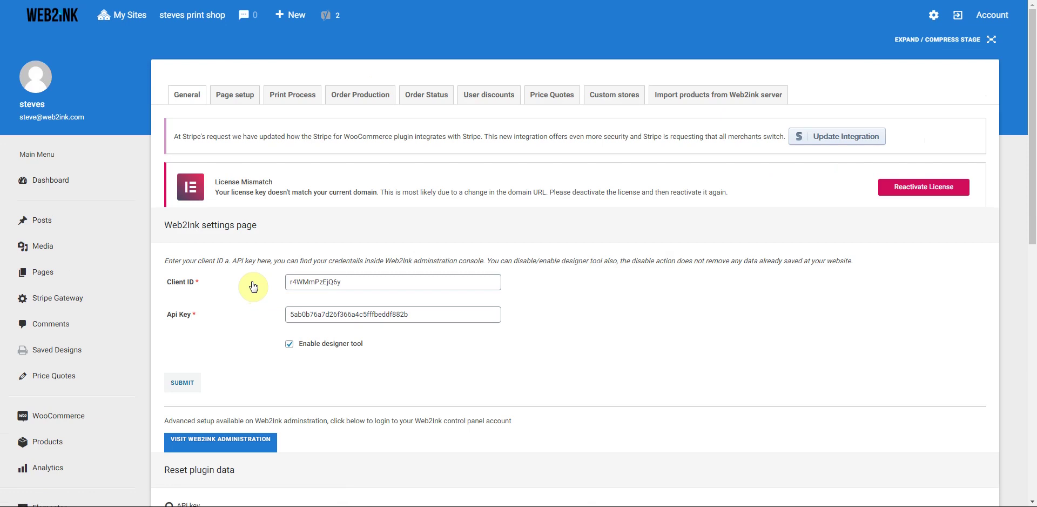
scroll(254, 285, down, 3)
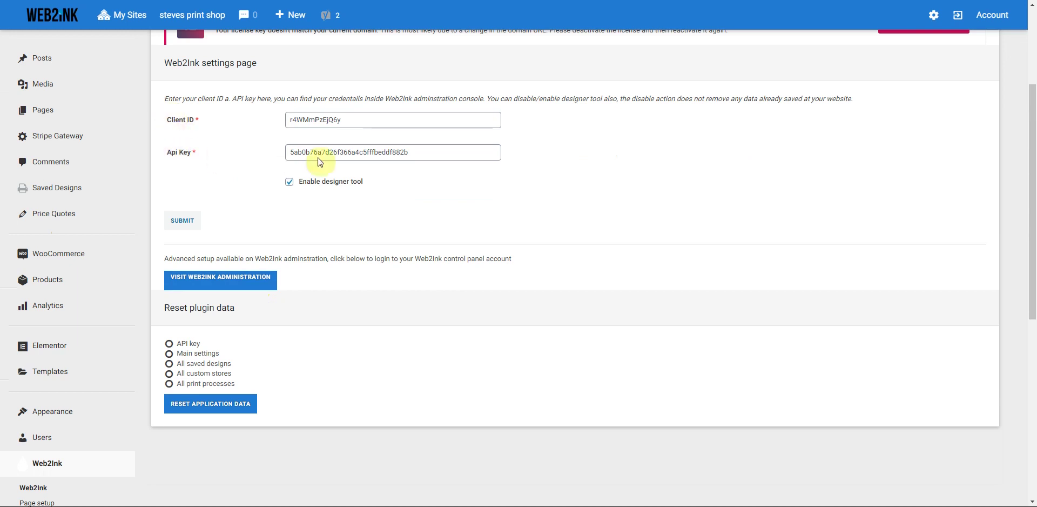
scroll(318, 308, up, 2)
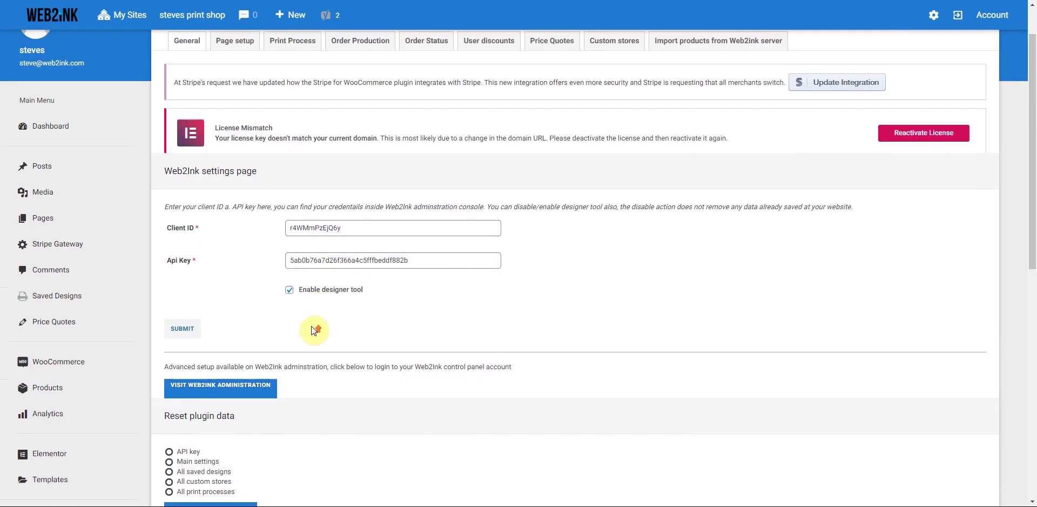
scroll(316, 324, up, 1)
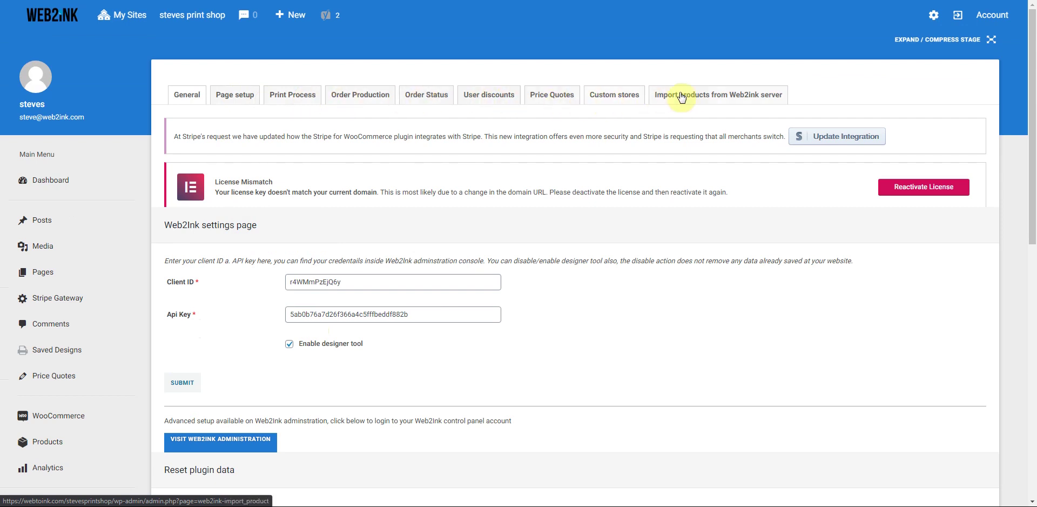
Open the page setup settings and review the page URLs, the shortcode section and the additional Web2Ink settings.
click(231, 94)
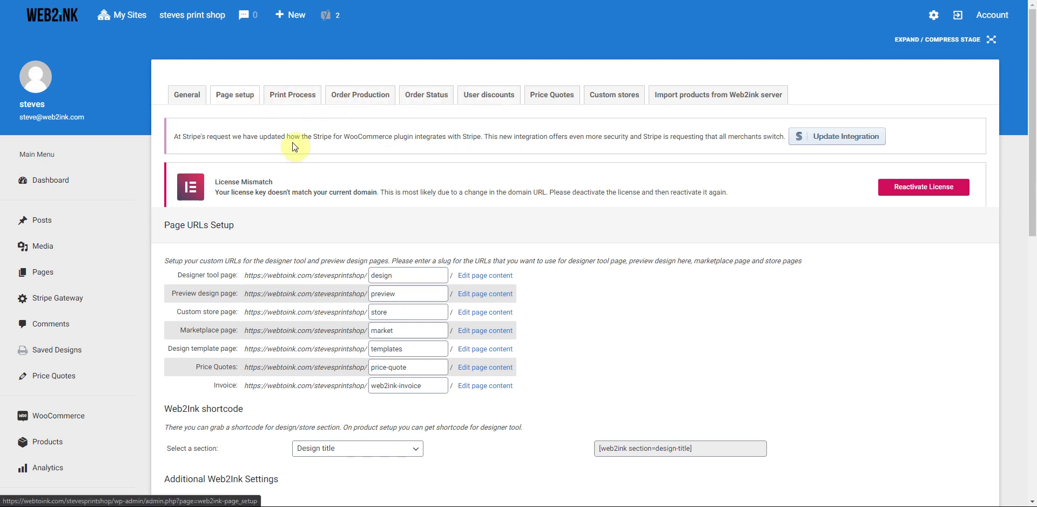
scroll(576, 243, down, 1)
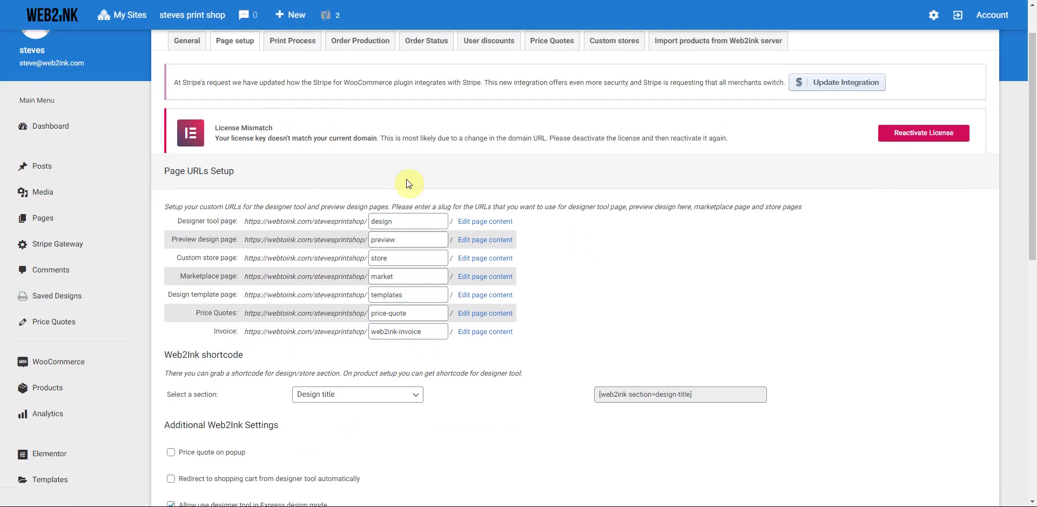
scroll(301, 157, up, 1)
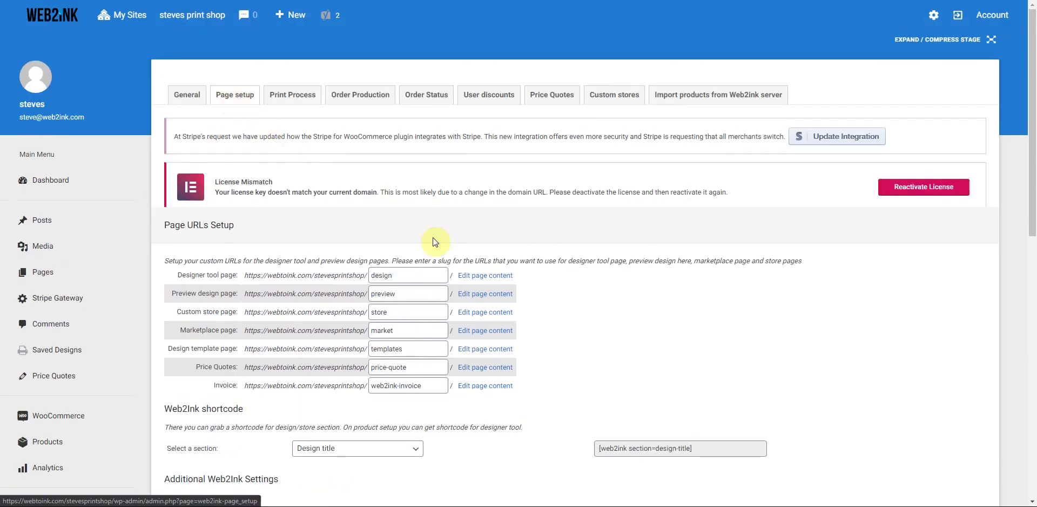
scroll(607, 313, down, 2)
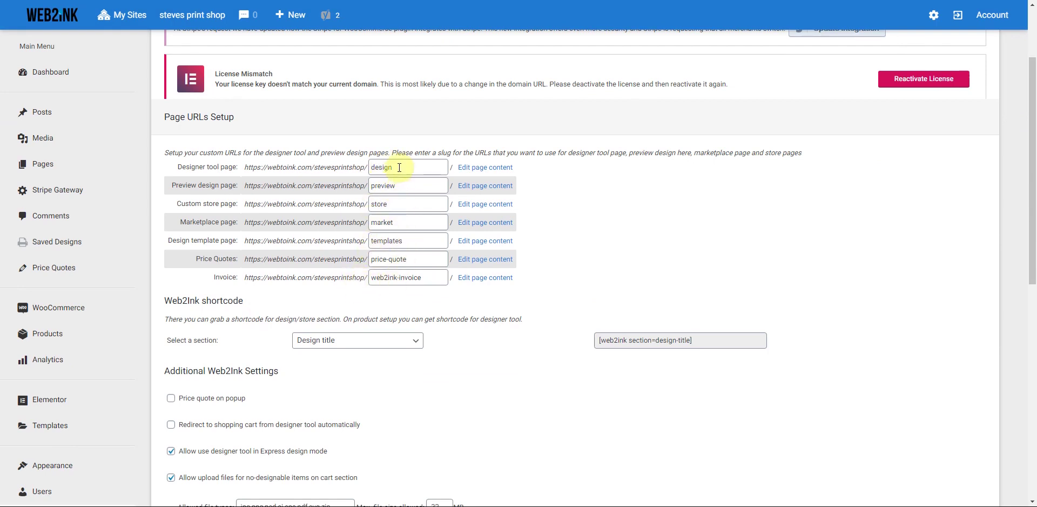
scroll(281, 290, down, 2)
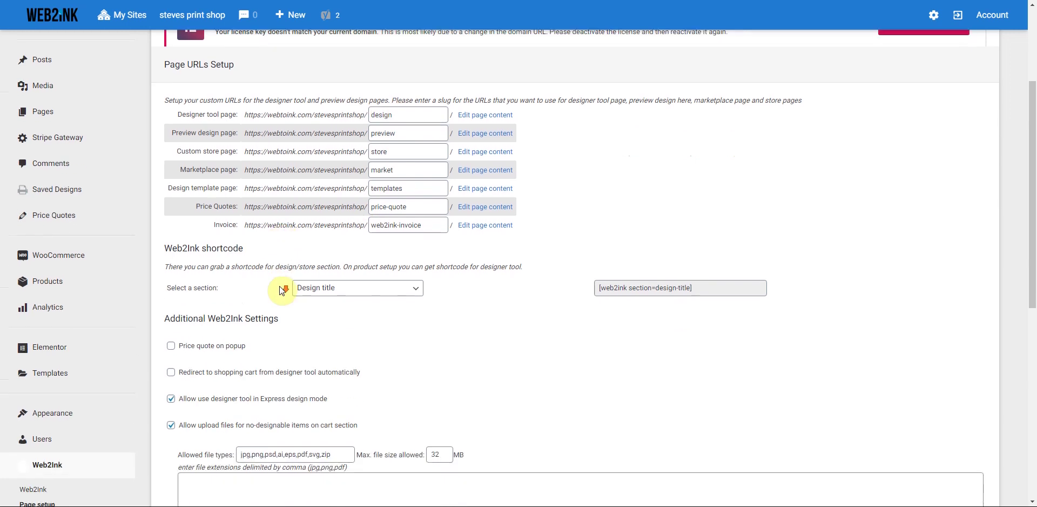
scroll(281, 291, down, 1)
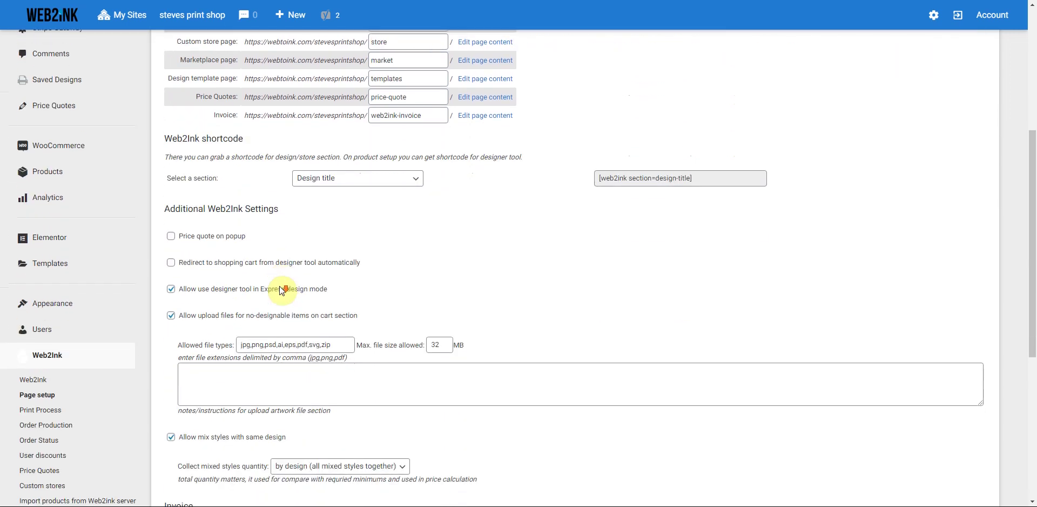
scroll(281, 291, down, 1)
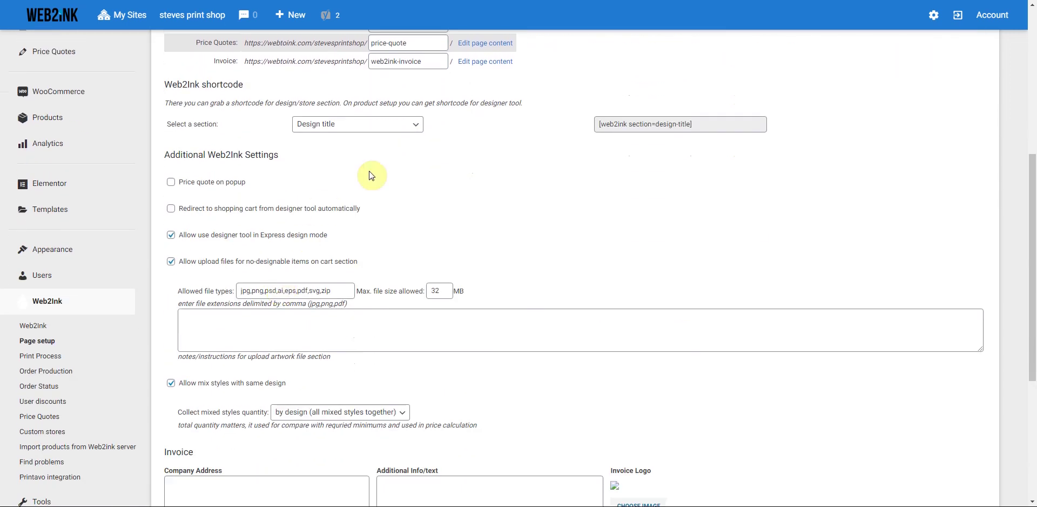
Examine the allowed upload file types, the maximum file size and the invoice address, info and logo fields.
drag(346, 291, 240, 297)
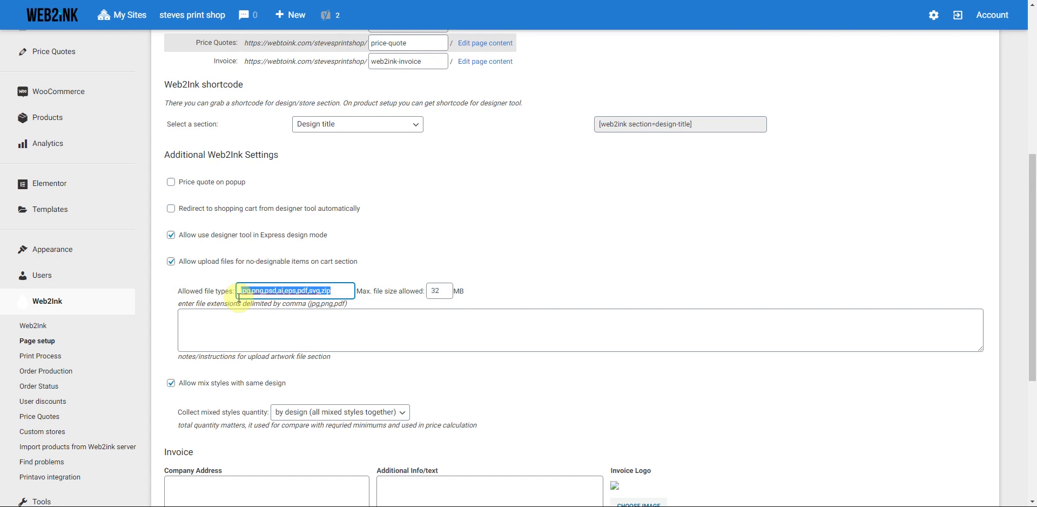
double_click(432, 291)
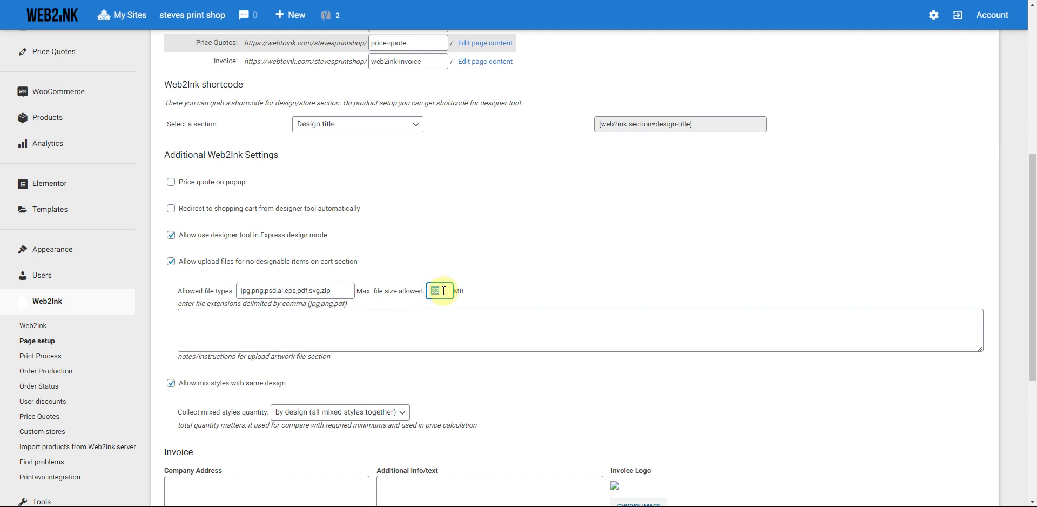
click(437, 258)
scroll(397, 249, down, 2)
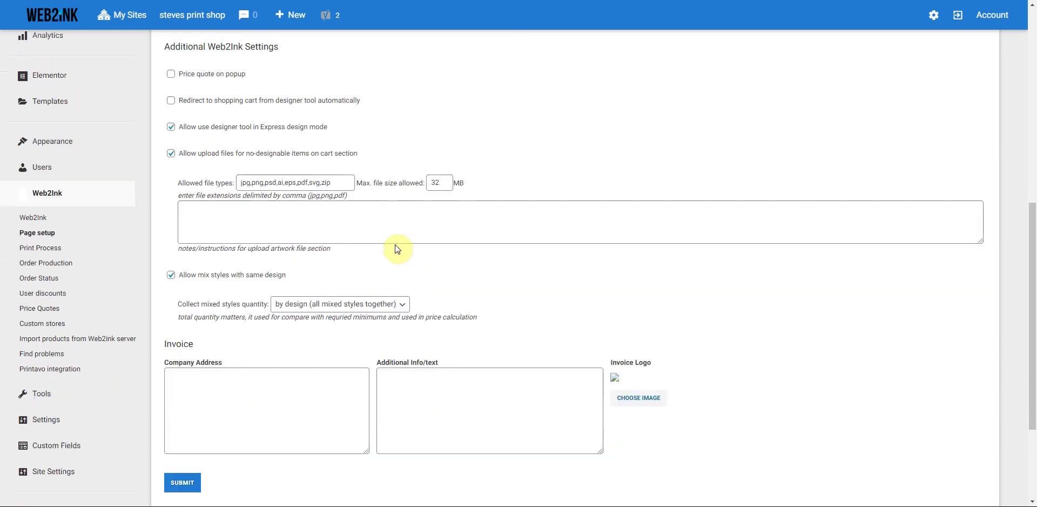
click(184, 386)
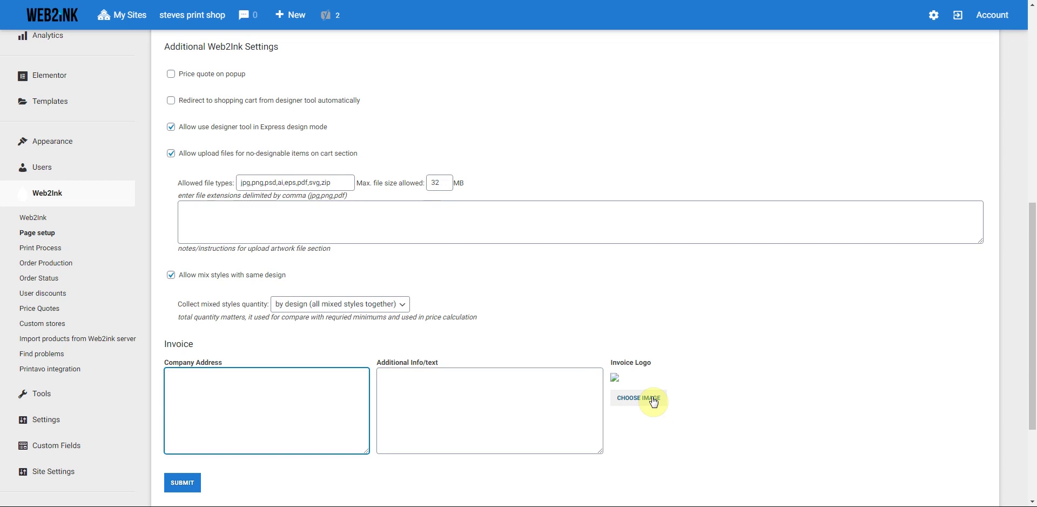
scroll(406, 354, up, 8)
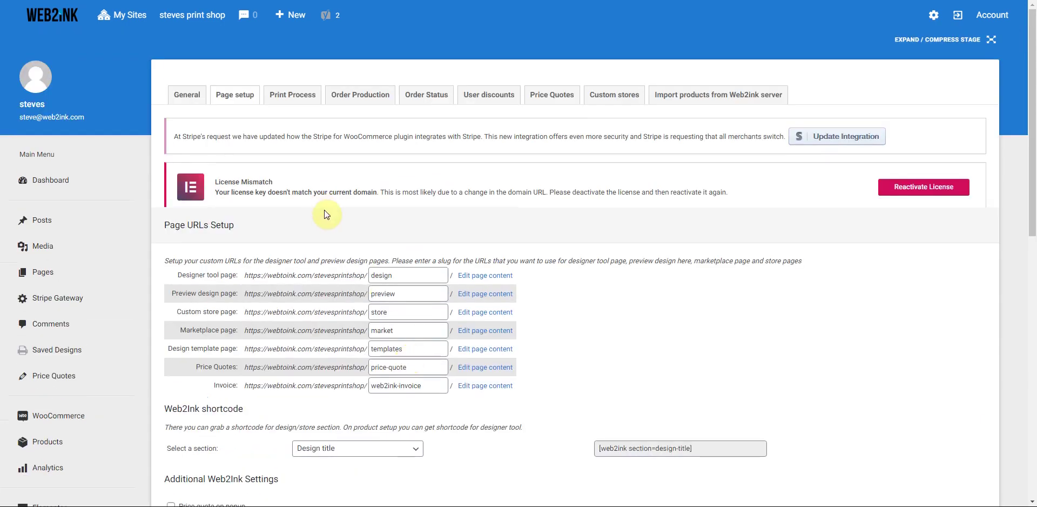
Open the print process settings and check which print processes can be selected.
click(283, 100)
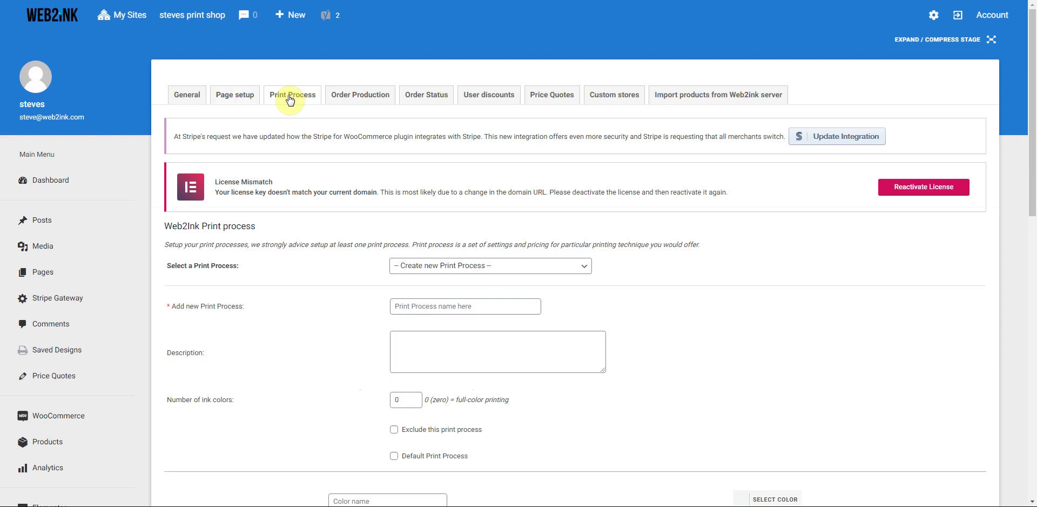
scroll(318, 260, down, 2)
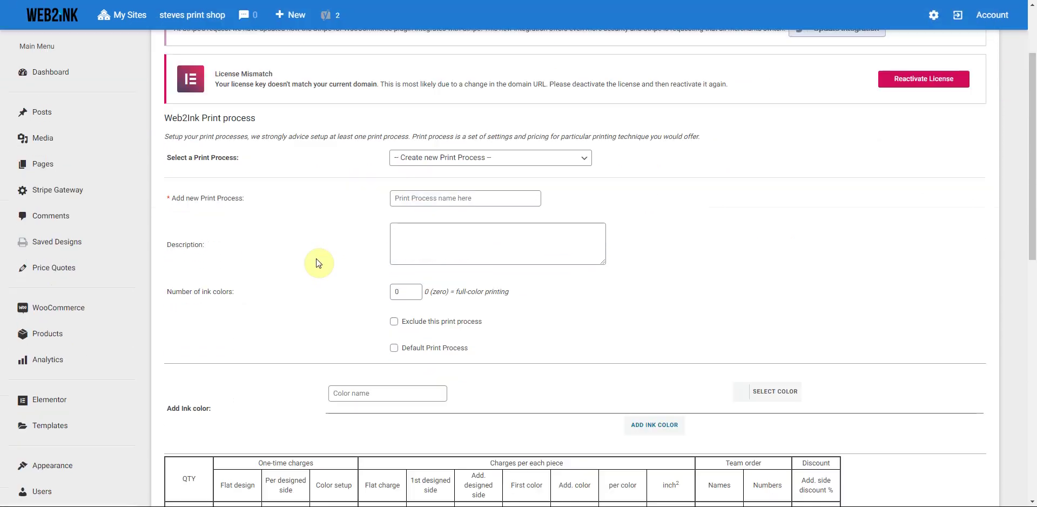
scroll(317, 263, down, 1)
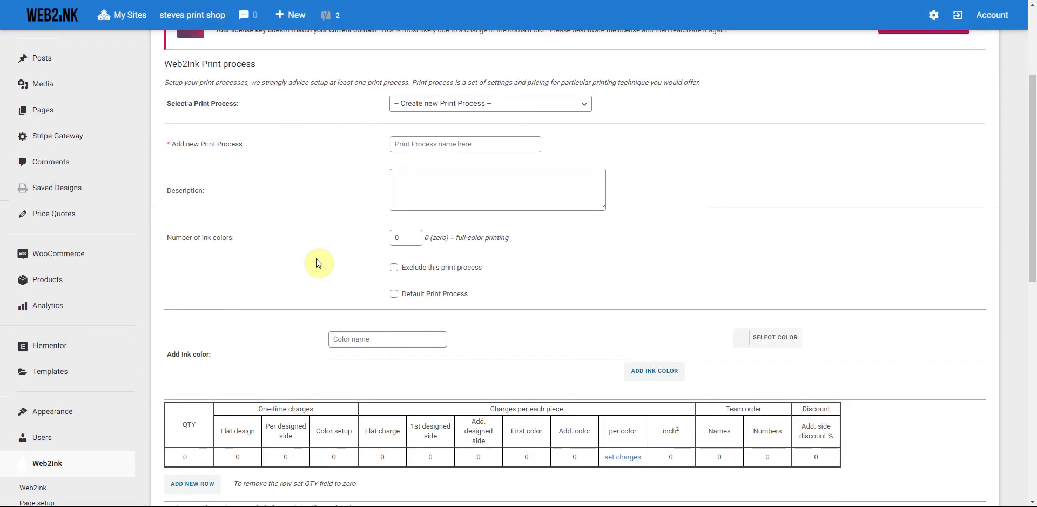
click(586, 109)
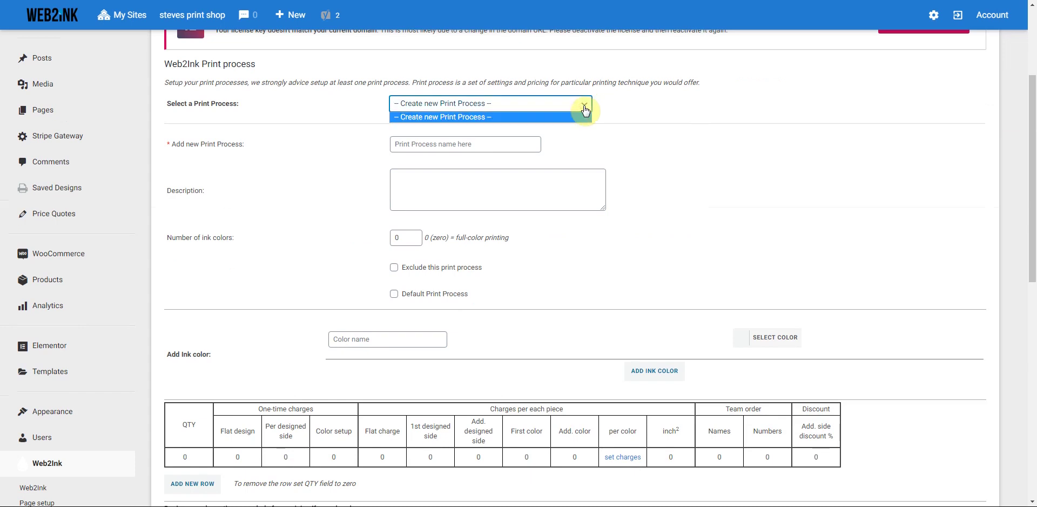
click(586, 110)
click(521, 109)
click(520, 111)
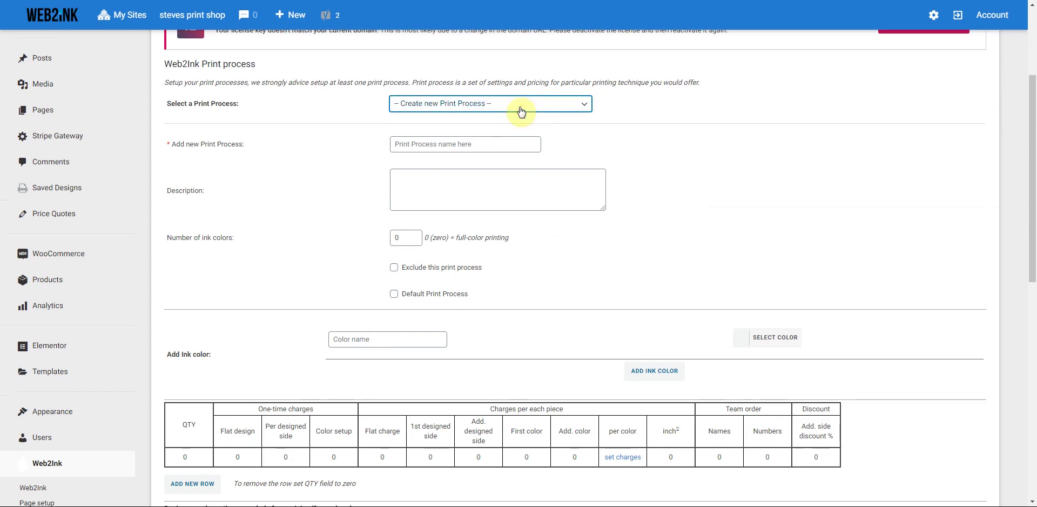
Name the new print process Screen Printing and set its number of ink colors to 8.
click(432, 144)
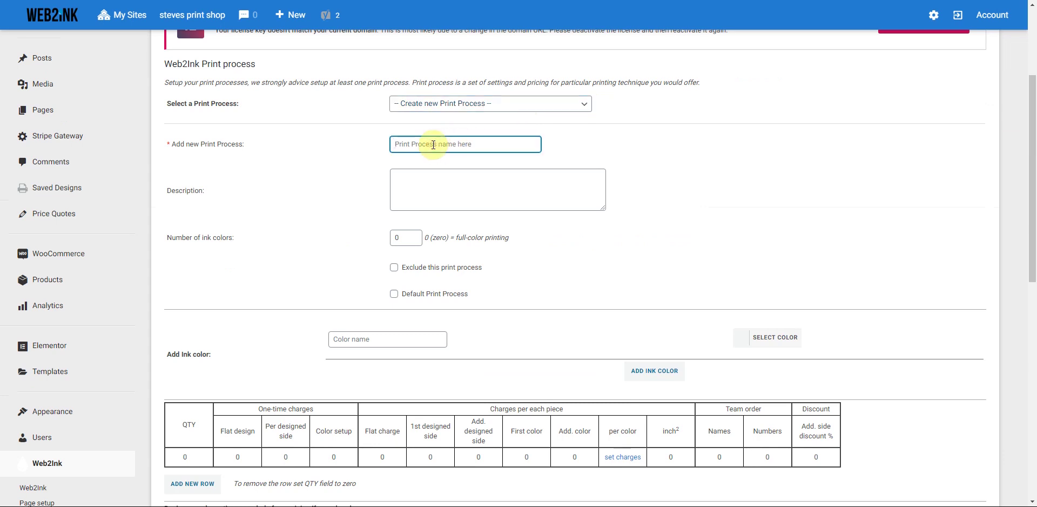
text(Screen Printing)
click(412, 180)
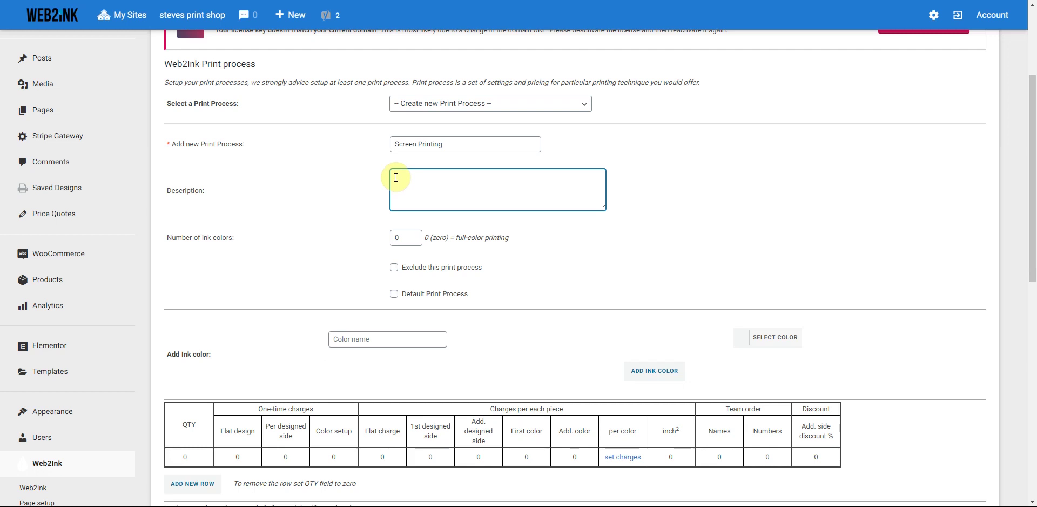
double_click(393, 238)
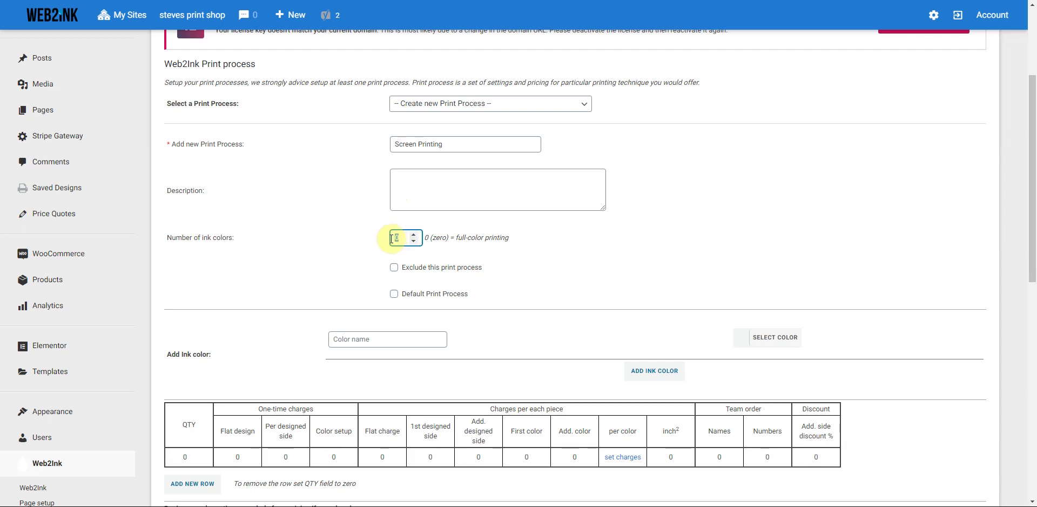
click(379, 242)
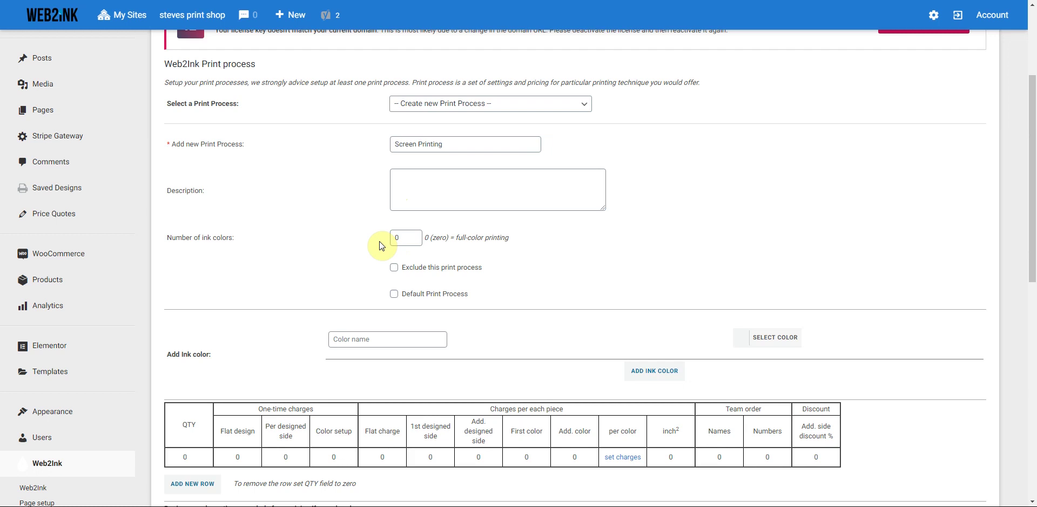
double_click(394, 239)
text(8)
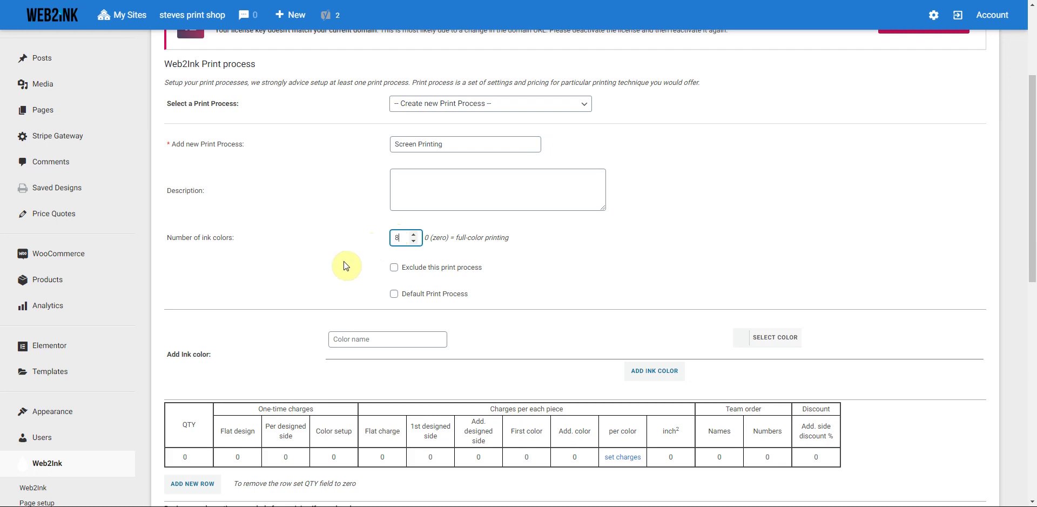
Add three rows to the print price table and set the quantity breaks to 12, 24, 48 and 144.
scroll(351, 260, down, 1)
scroll(346, 256, down, 1)
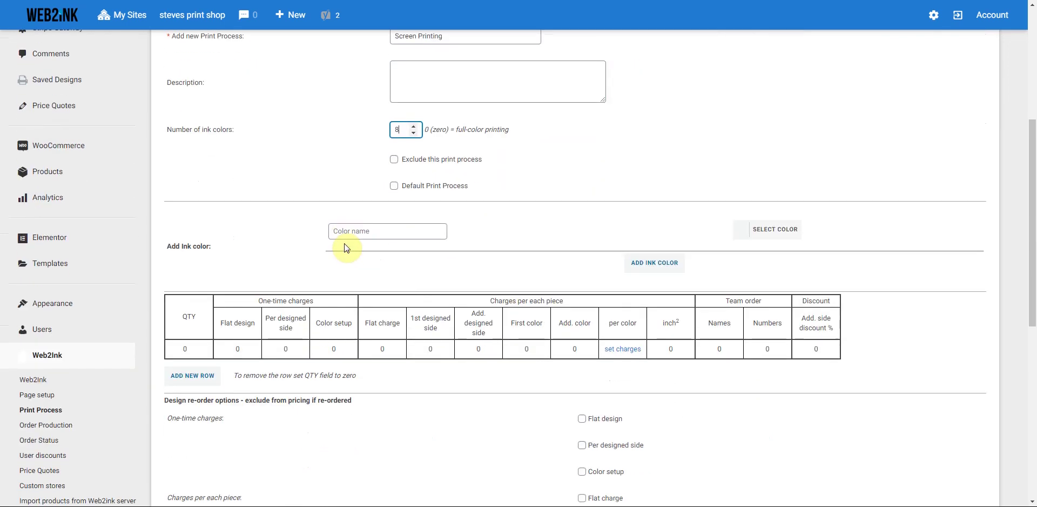
scroll(280, 261, down, 1)
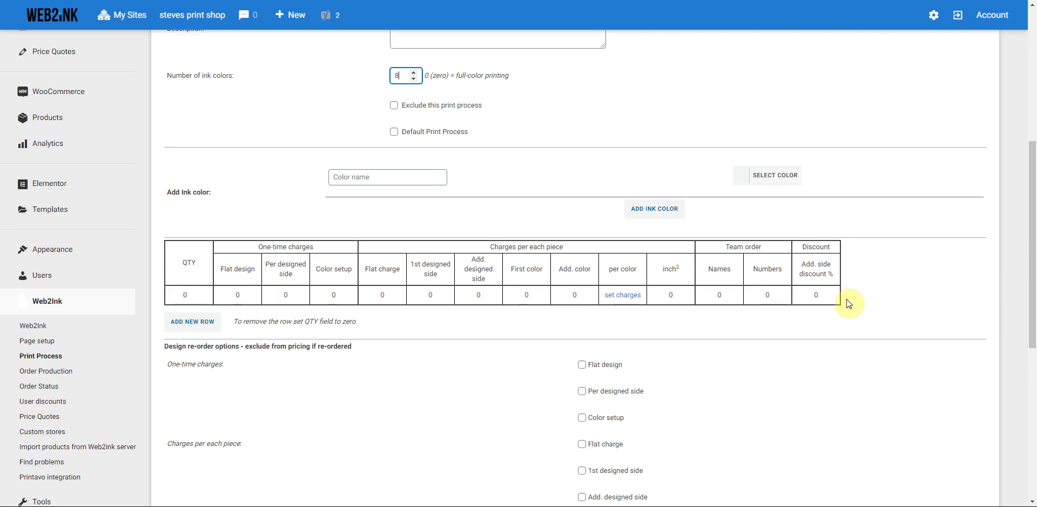
click(187, 325)
click(193, 350)
click(194, 359)
click(186, 295)
text(12)
click(184, 316)
text(24)
click(190, 333)
text(48)
click(187, 353)
drag(188, 353, 171, 357)
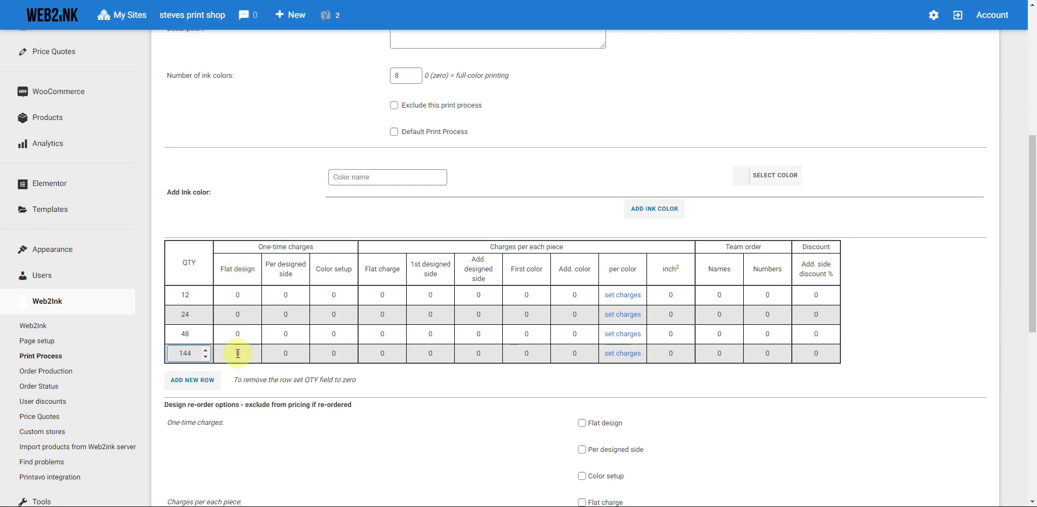
Examine the one-time and per-piece charge columns of the price table, including the per-color charges for the 12-piece row.
drag(258, 246, 320, 248)
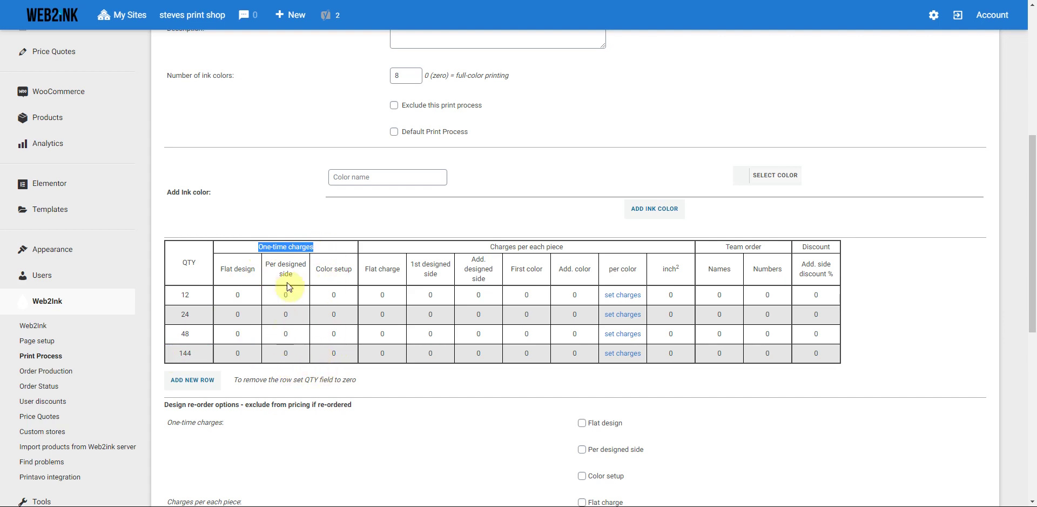
click(448, 246)
drag(490, 246, 573, 253)
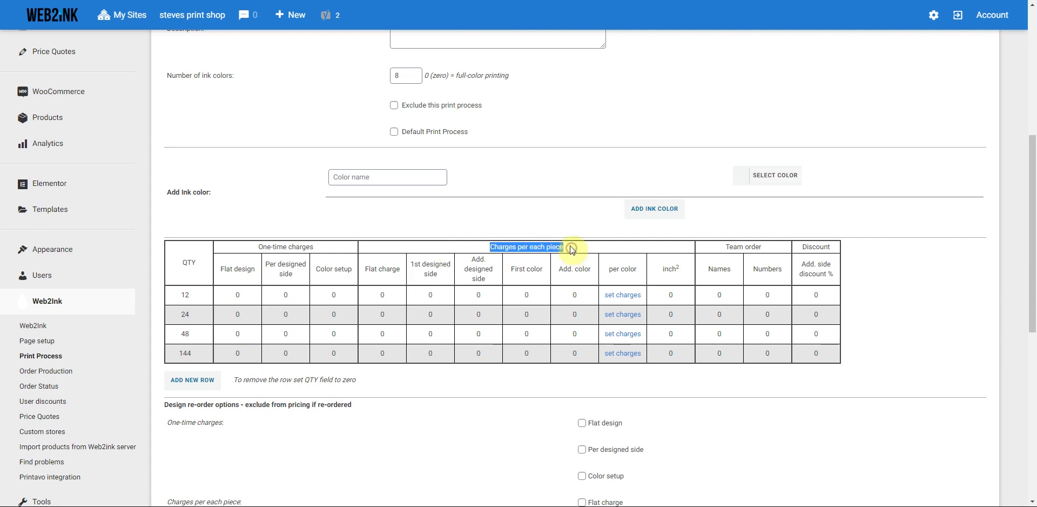
click(572, 251)
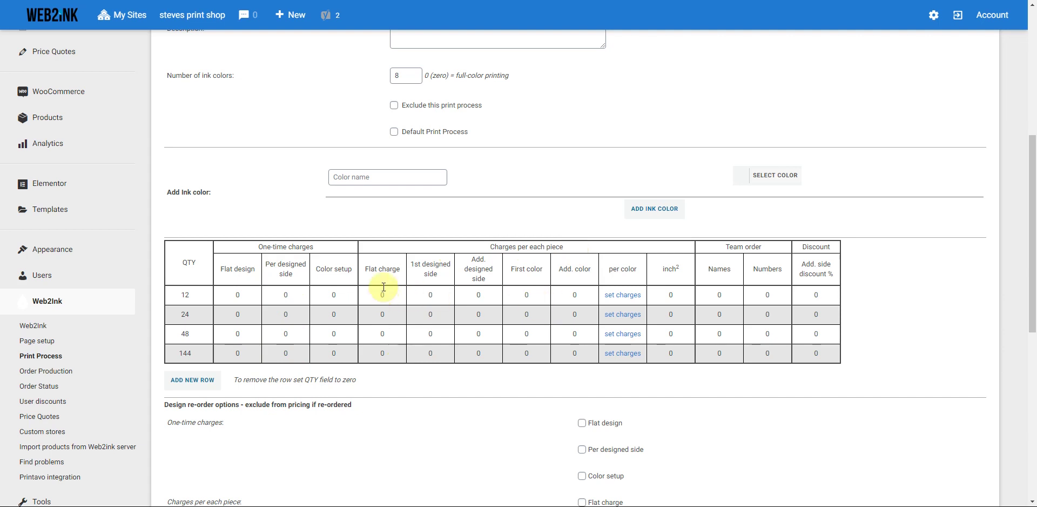
click(532, 295)
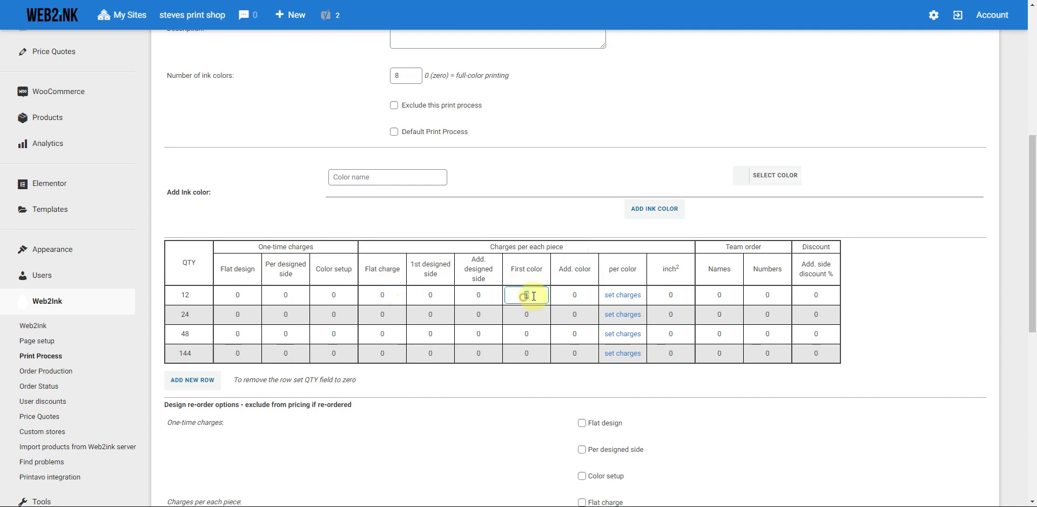
click(583, 294)
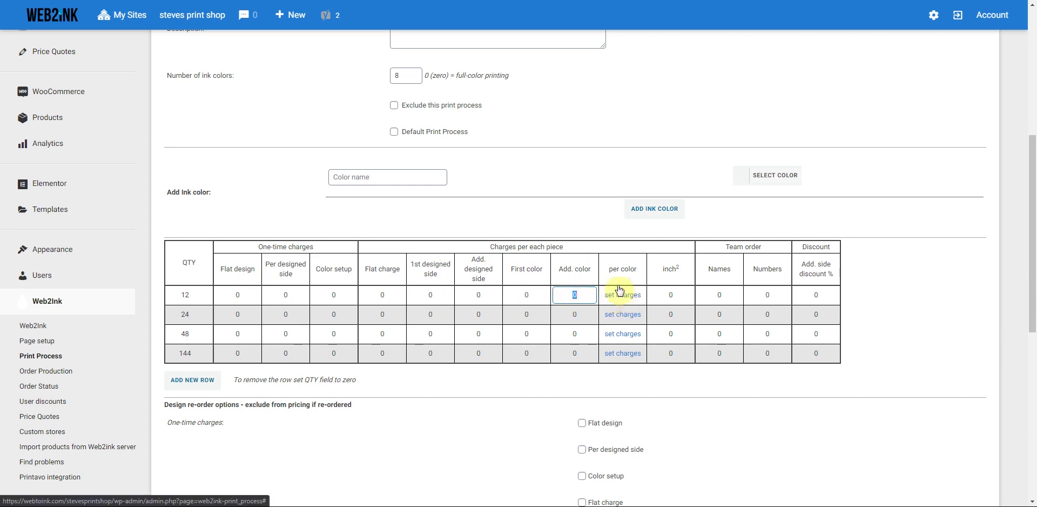
click(611, 269)
double_click(611, 269)
click(612, 270)
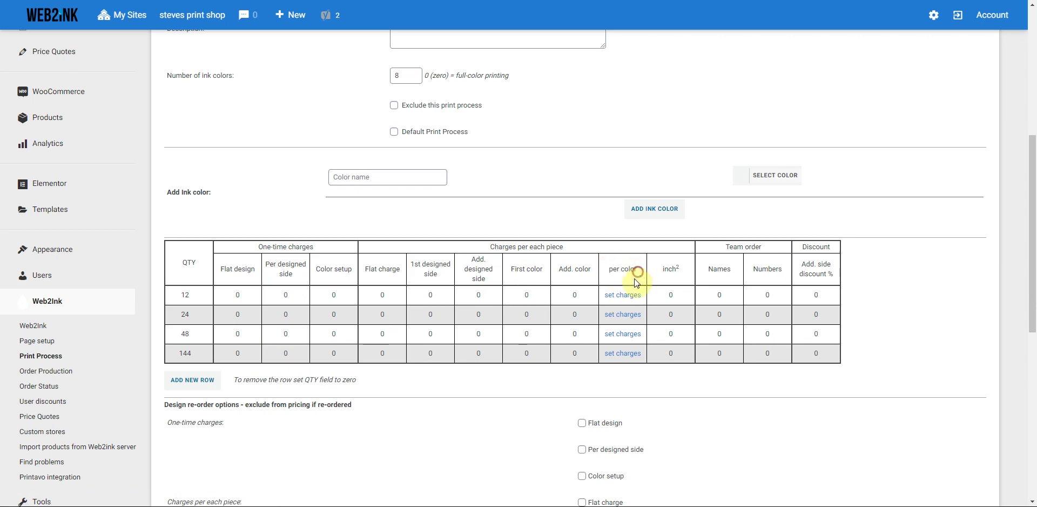
click(621, 299)
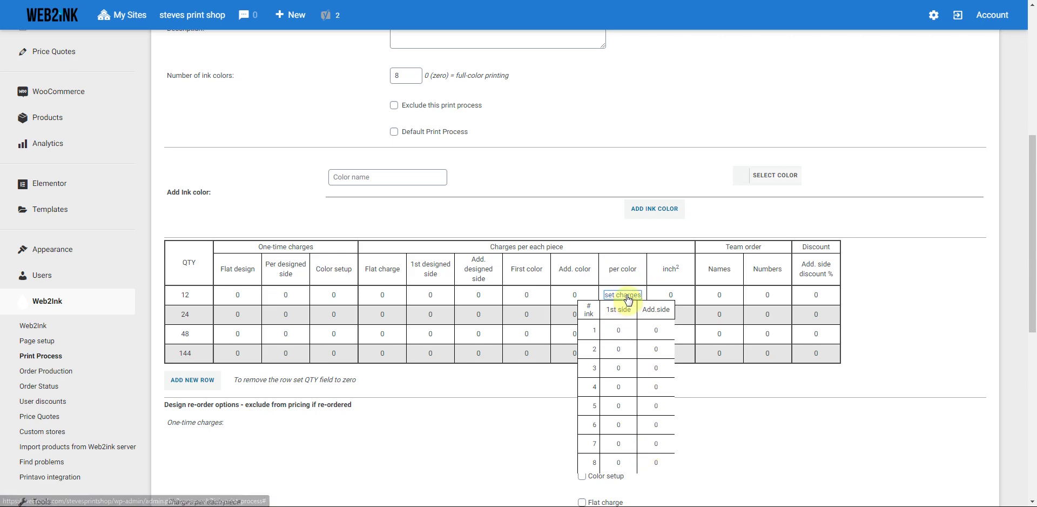
click(568, 222)
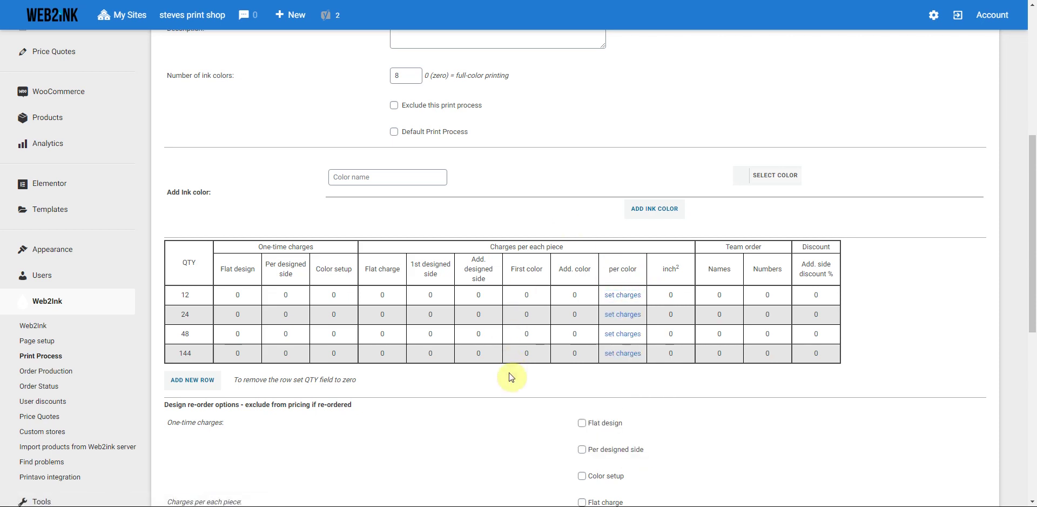
scroll(512, 377, down, 3)
scroll(512, 377, up, 10)
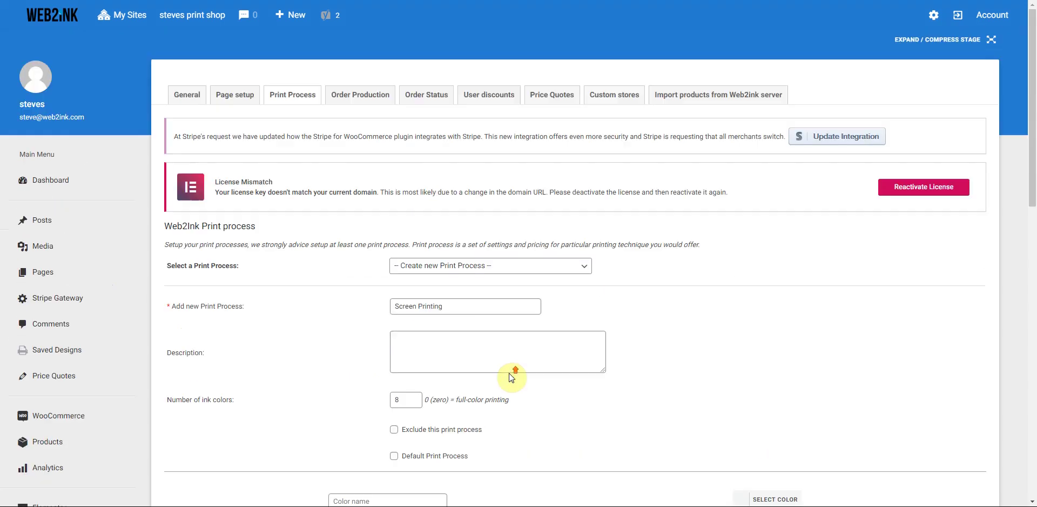
Open the order production settings and set the production time for basic orders to 10 days.
click(355, 101)
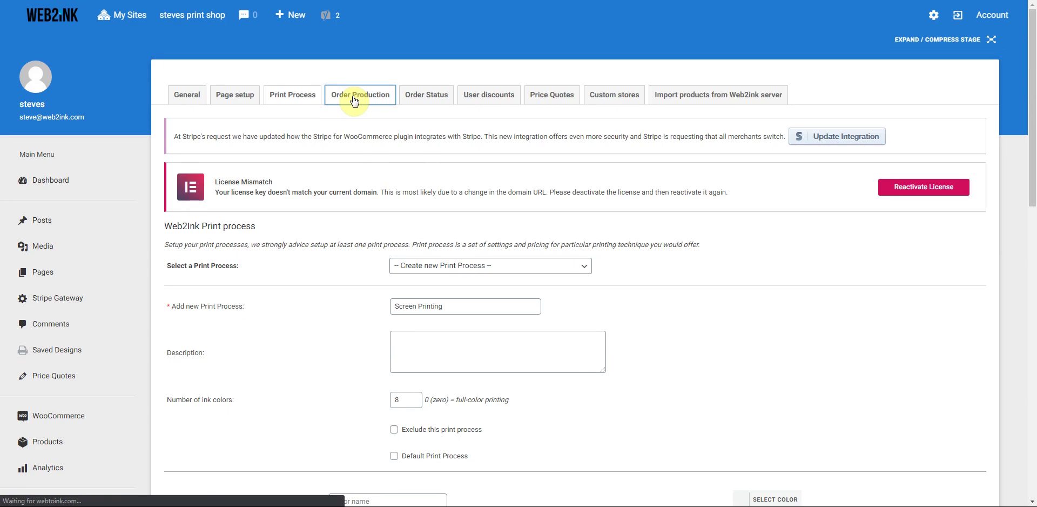
scroll(400, 243, down, 2)
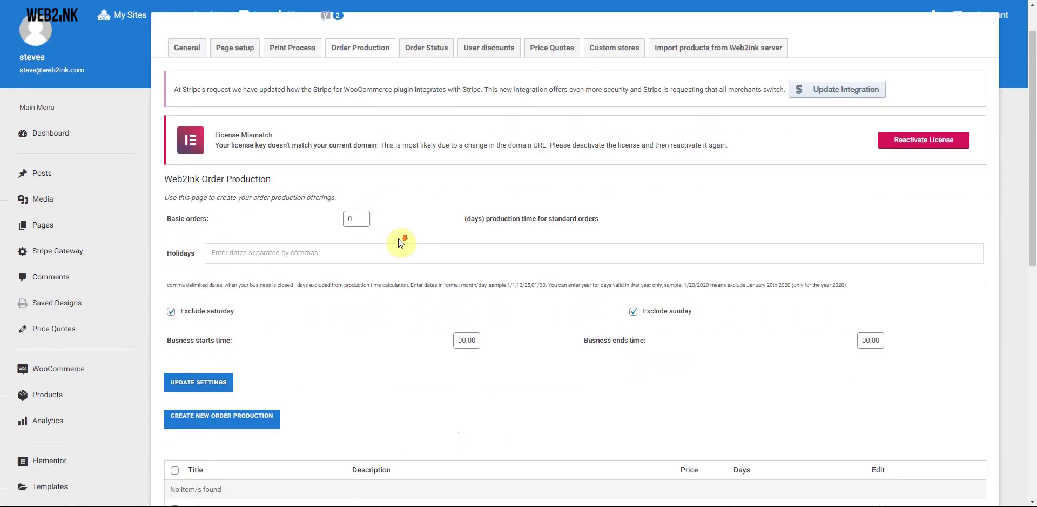
scroll(400, 242, down, 2)
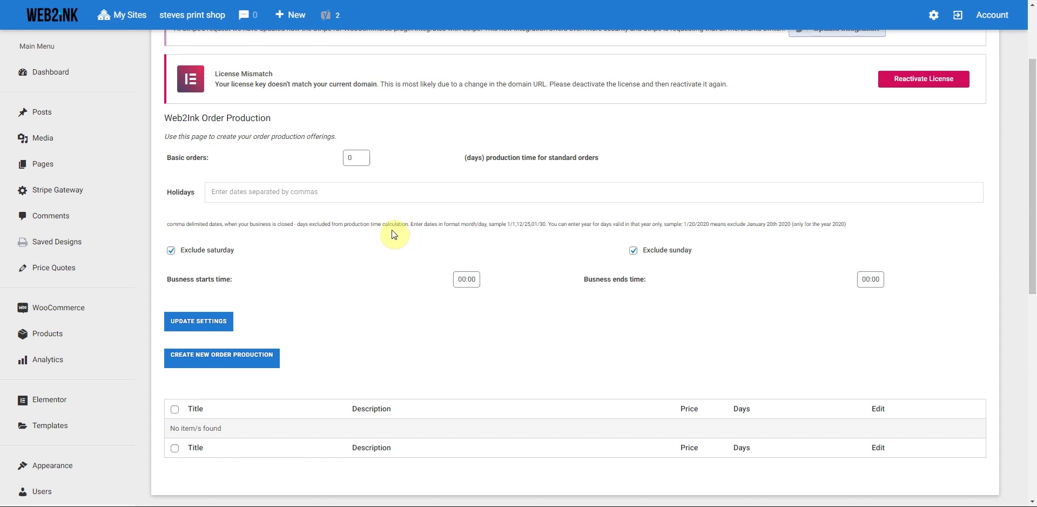
click(355, 157)
text(10)
Review the holiday dates field and the options excluding Saturday and Sunday from production time.
click(254, 193)
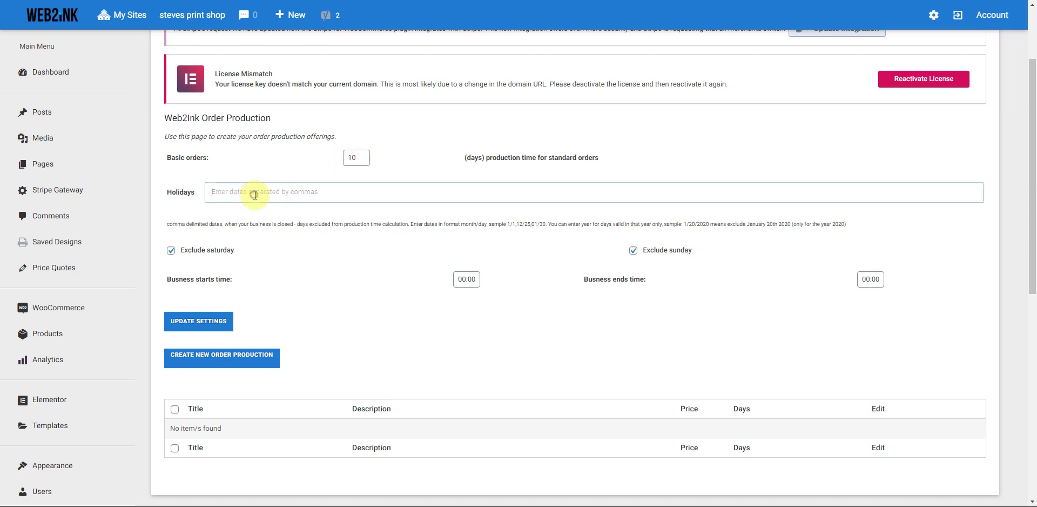
click(360, 193)
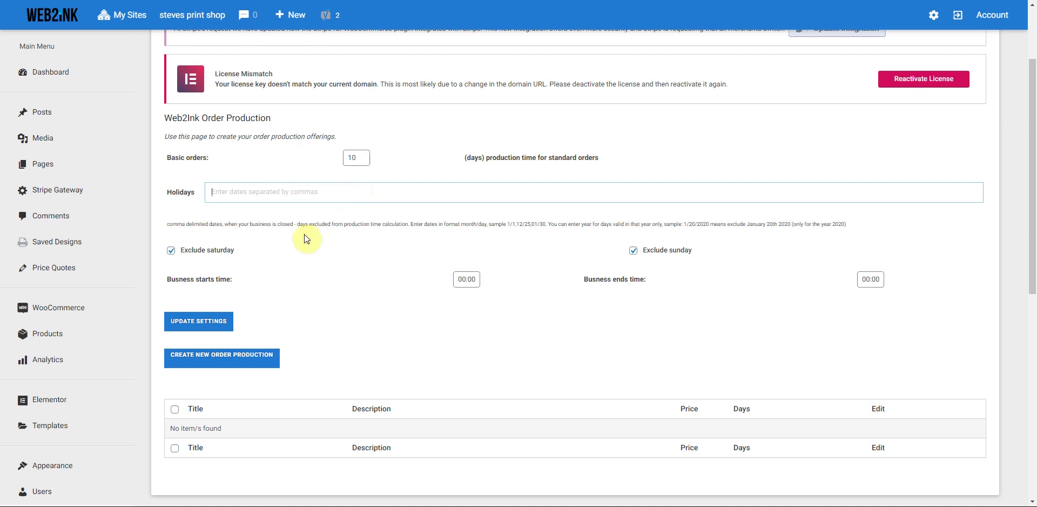
click(171, 250)
click(171, 250)
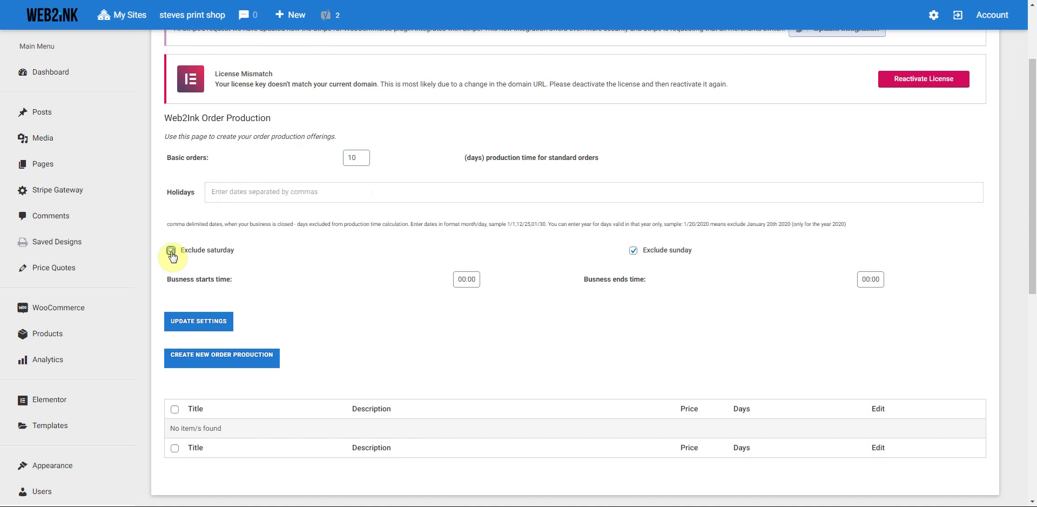
click(633, 251)
Set the business start time to 09:00 and end time to 14:00, and save the order production settings.
click(463, 279)
text(09:00)
click(864, 279)
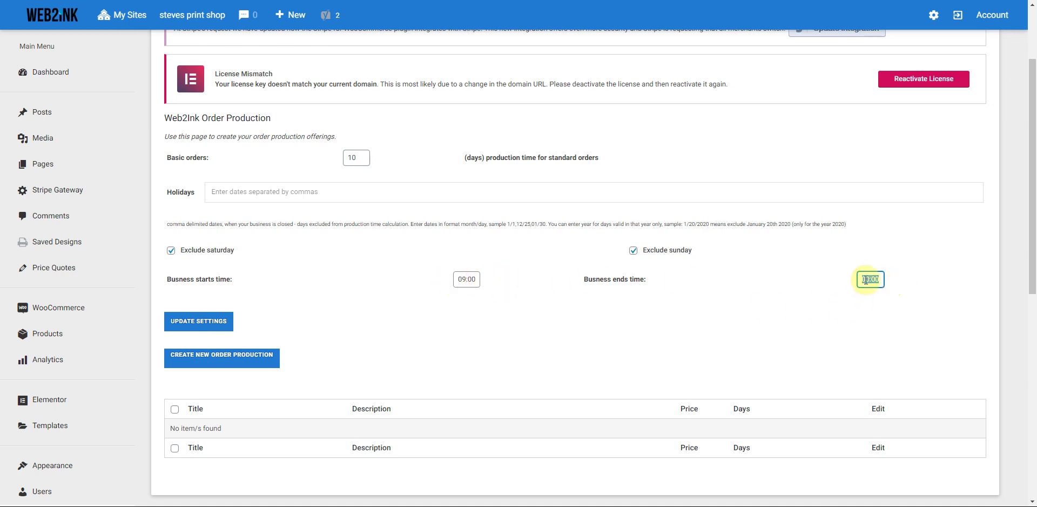
text(14:00)
click(896, 277)
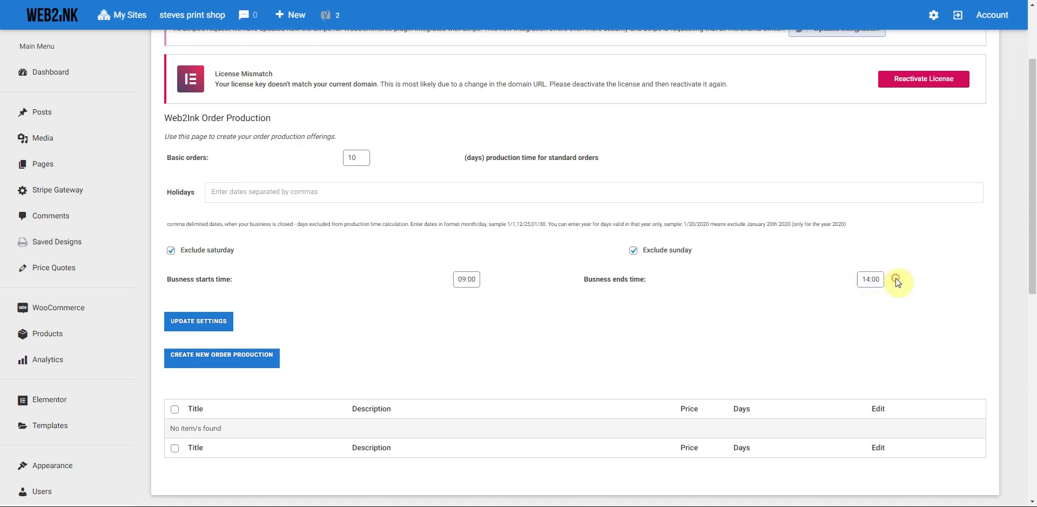
double_click(466, 278)
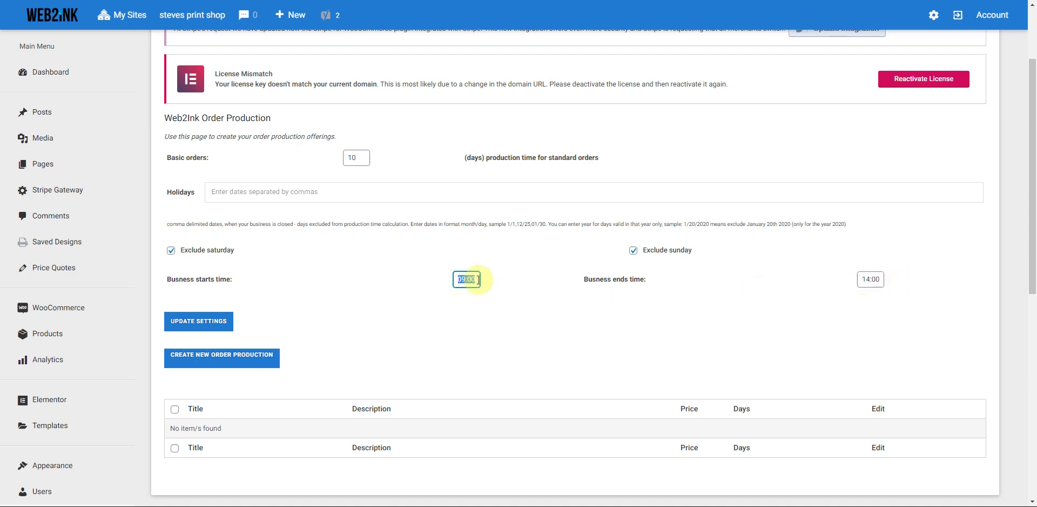
double_click(870, 279)
click(886, 279)
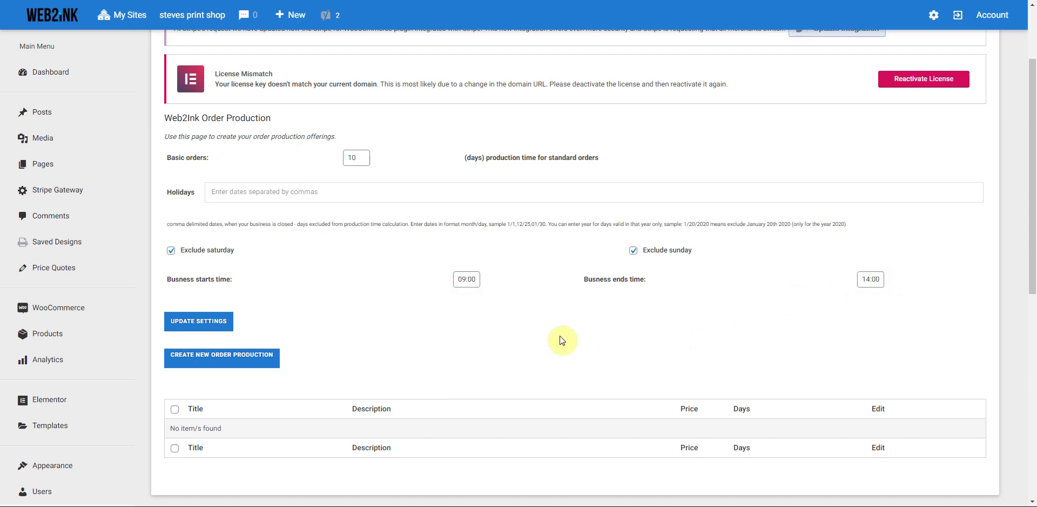
click(189, 321)
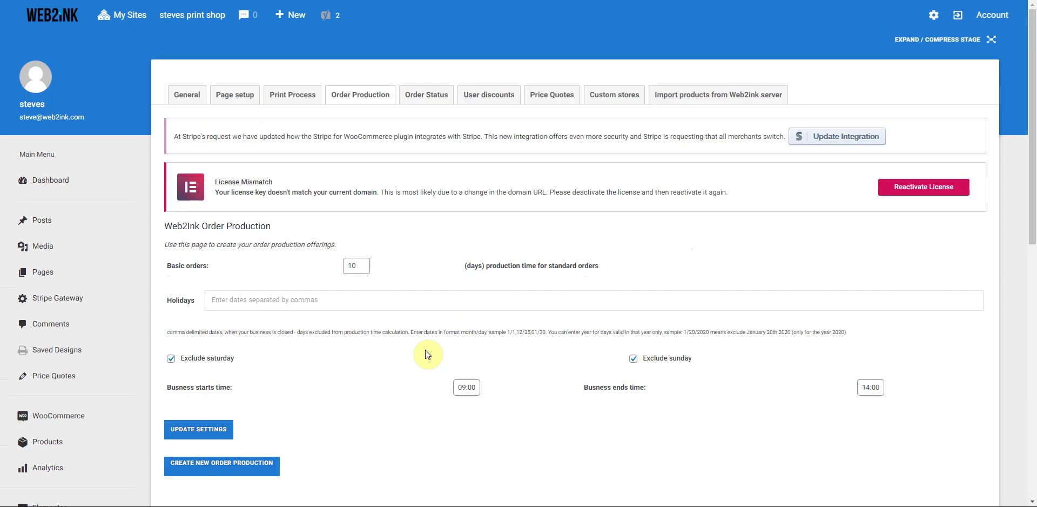
Start a new order production option titled Standard with the description "Ships within 10 Business days".
scroll(428, 355, down, 2)
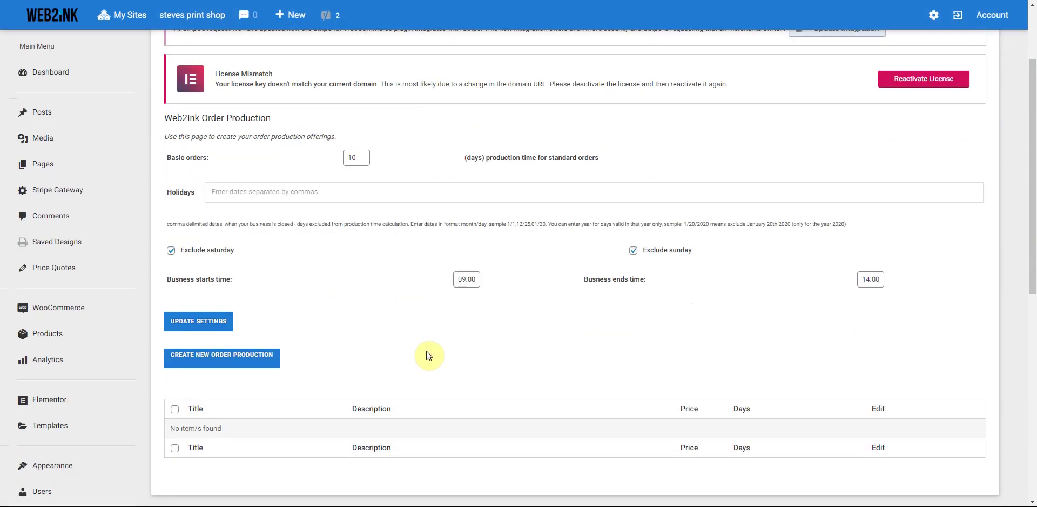
scroll(294, 351, down, 1)
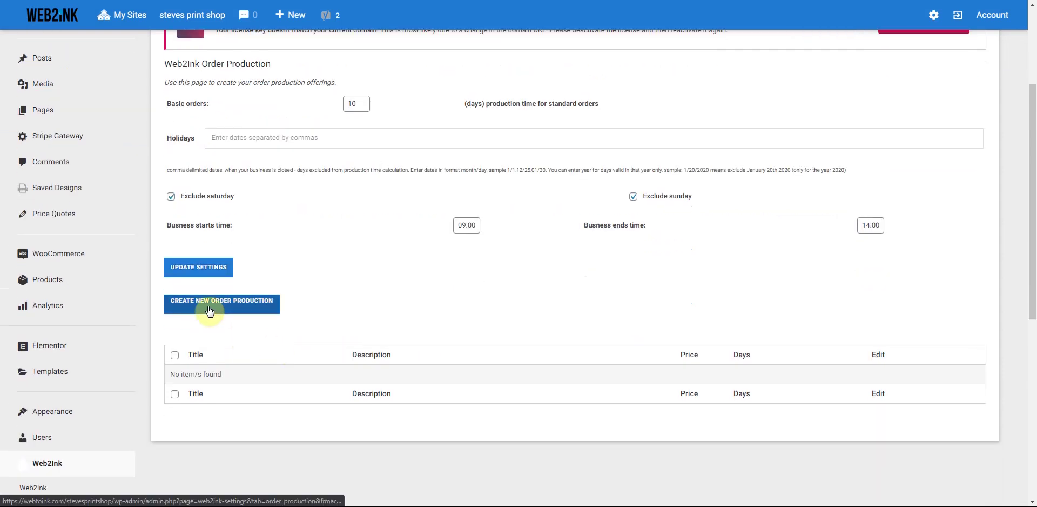
click(210, 312)
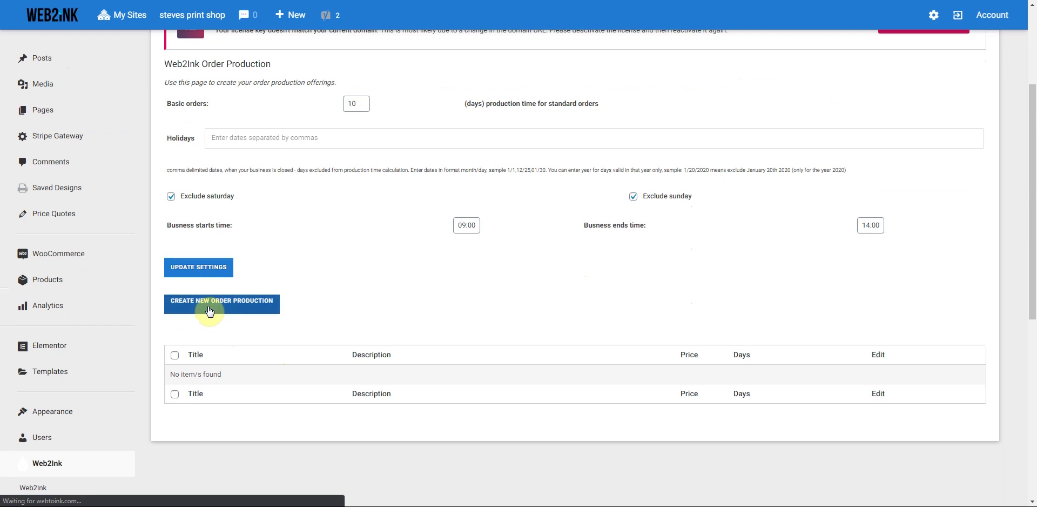
scroll(365, 299, down, 1)
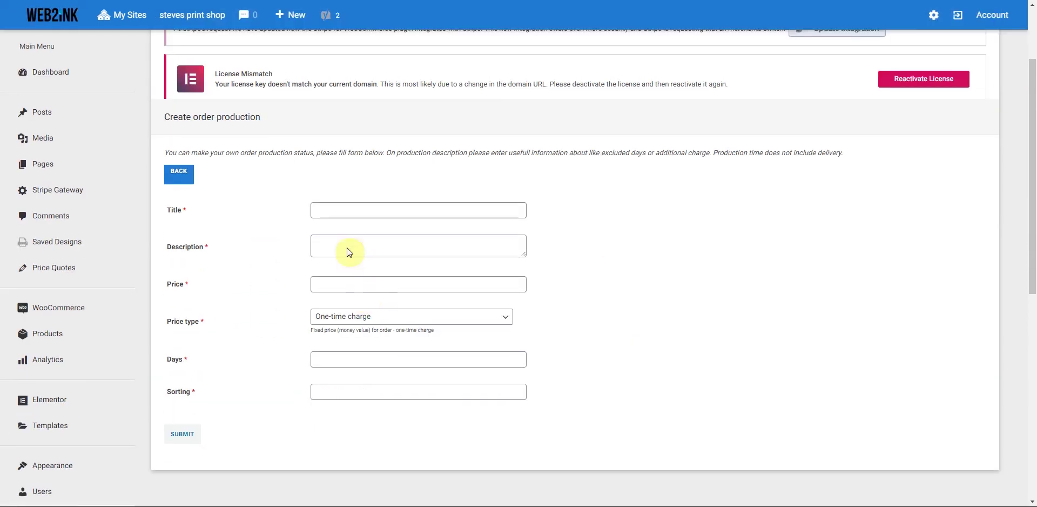
click(344, 212)
text(Standard)
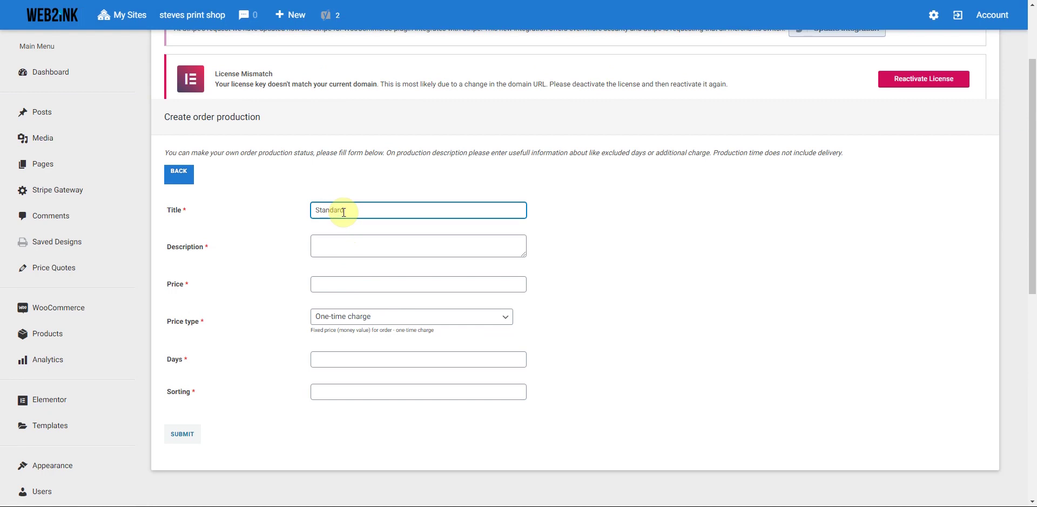
click(328, 244)
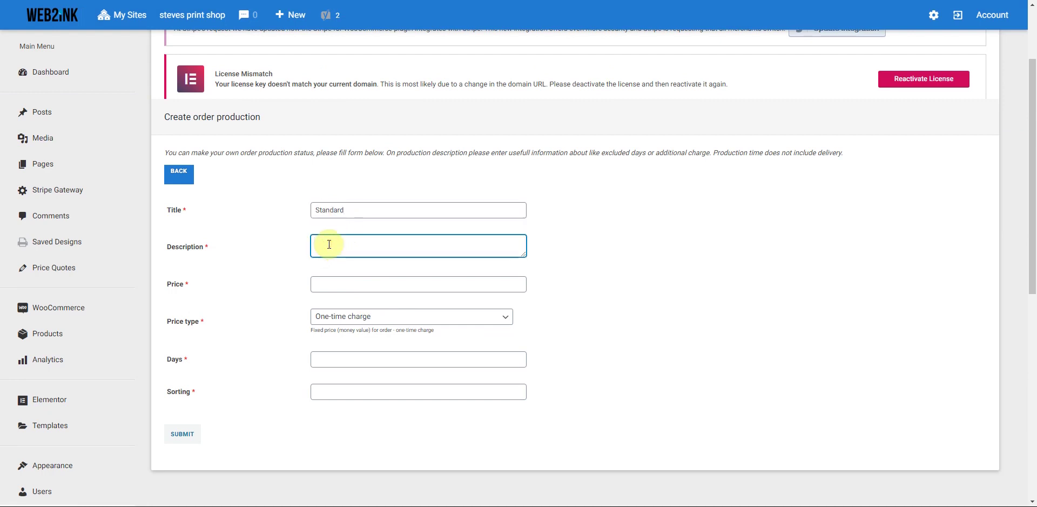
text(Ships within 10)
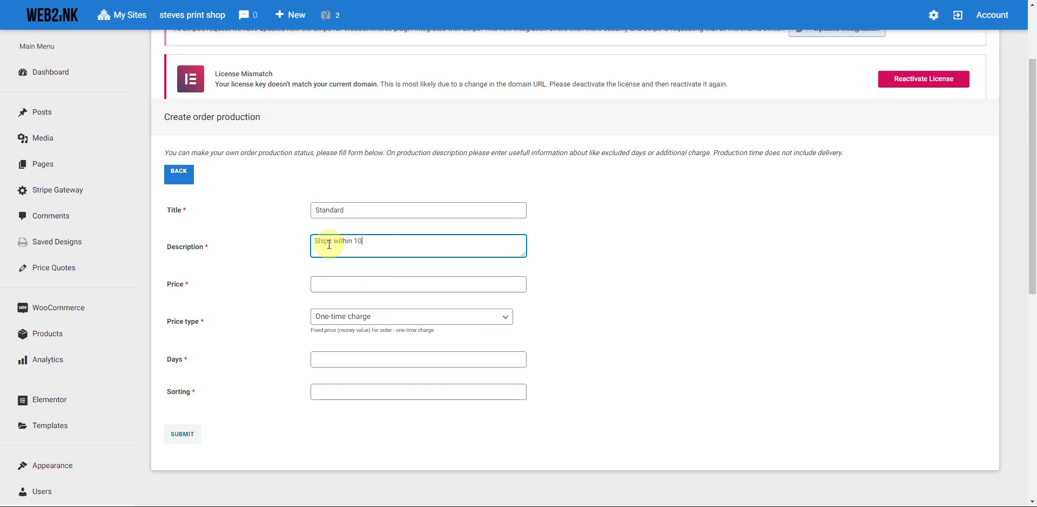
text( Business days)
Set the Standard option's price to 0, days to 10 and sorting to 1, and submit it.
click(324, 283)
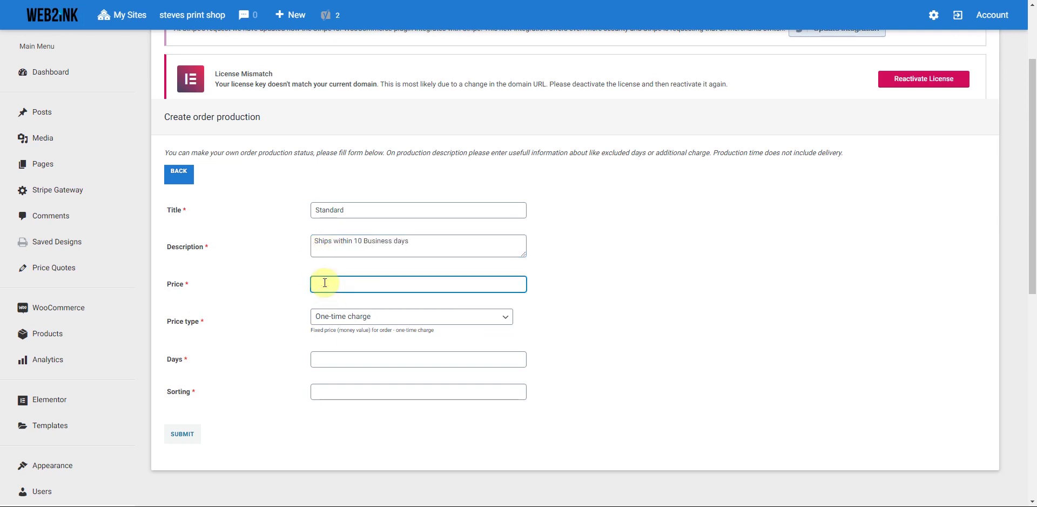
text(0)
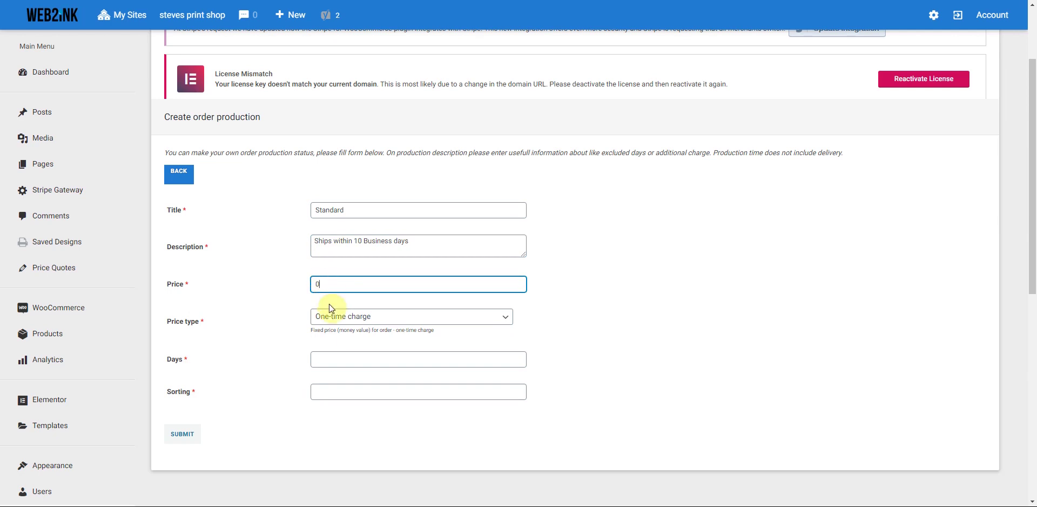
click(319, 359)
text(10)
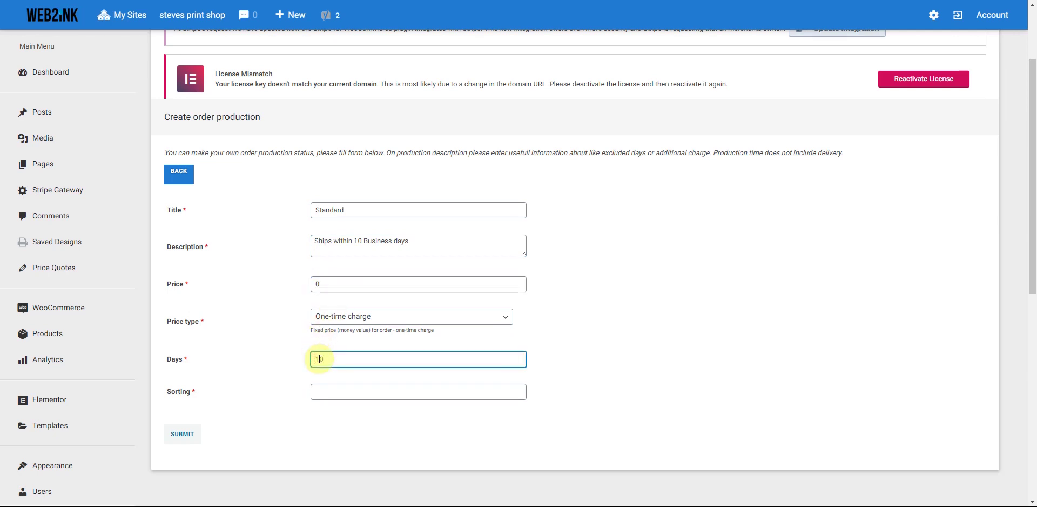
click(323, 392)
text(1)
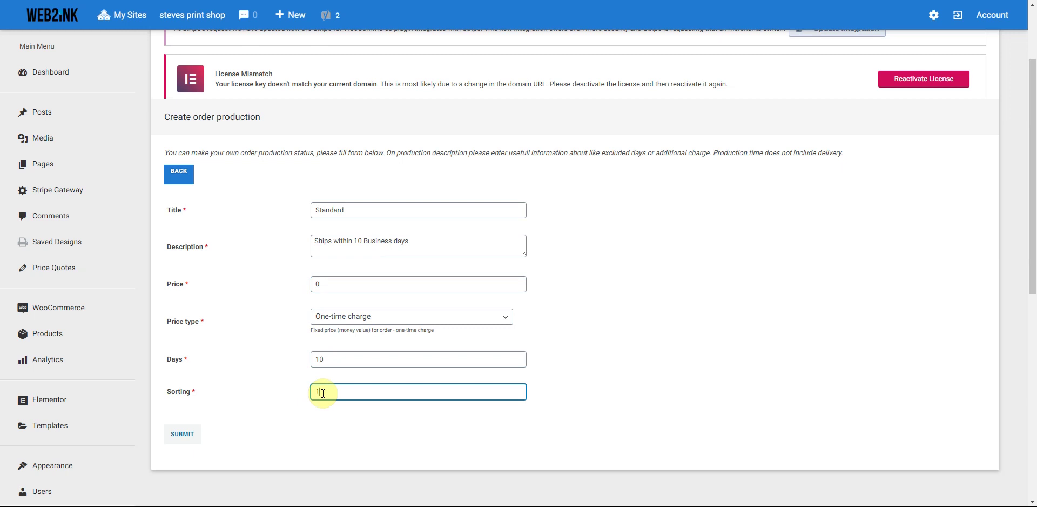
click(180, 432)
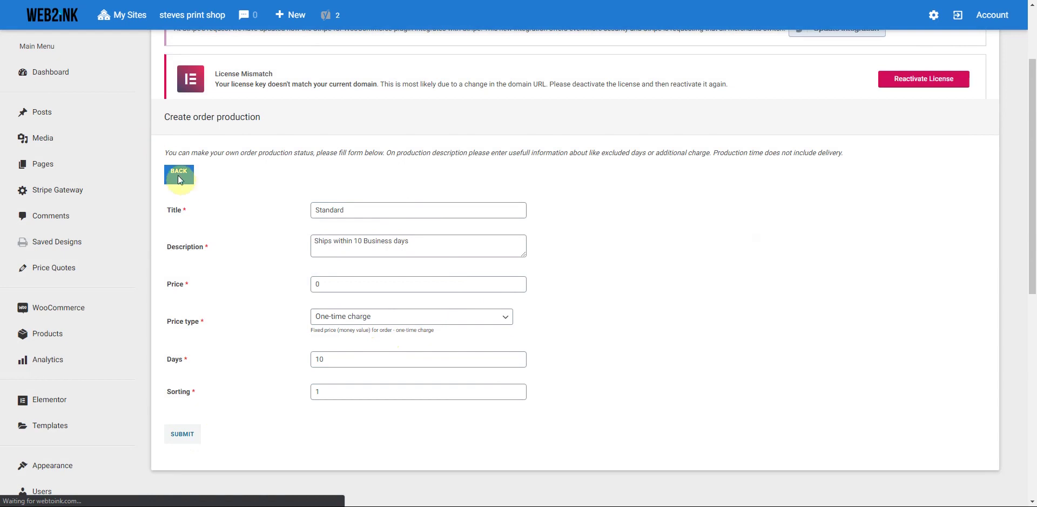
Start another order production option titled Rush with the description "Ships within 5 business days".
scroll(270, 273, down, 4)
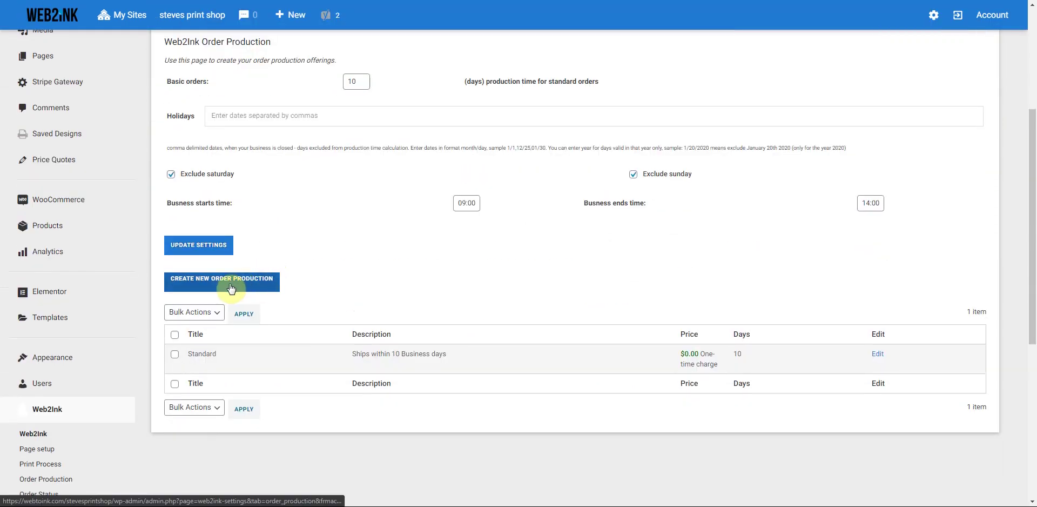
click(232, 288)
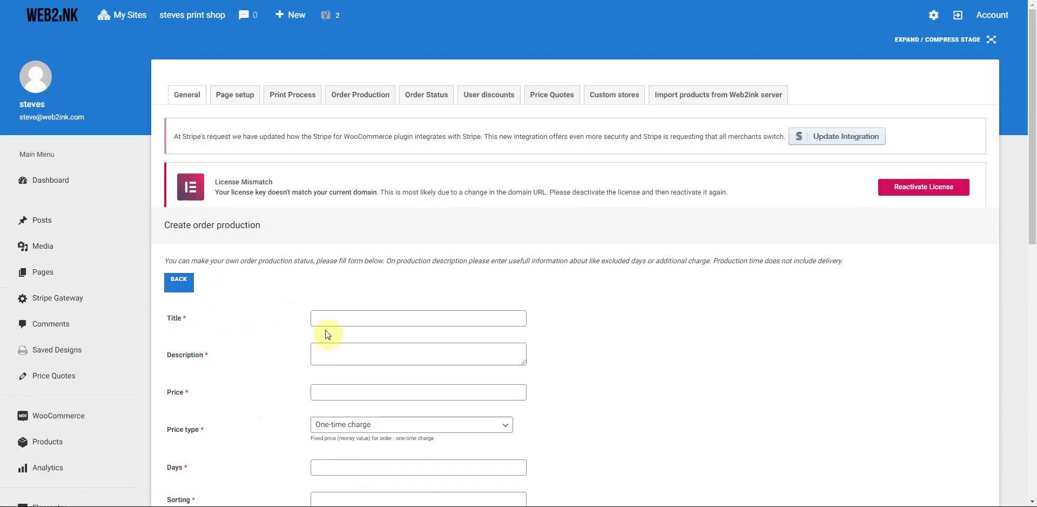
click(326, 318)
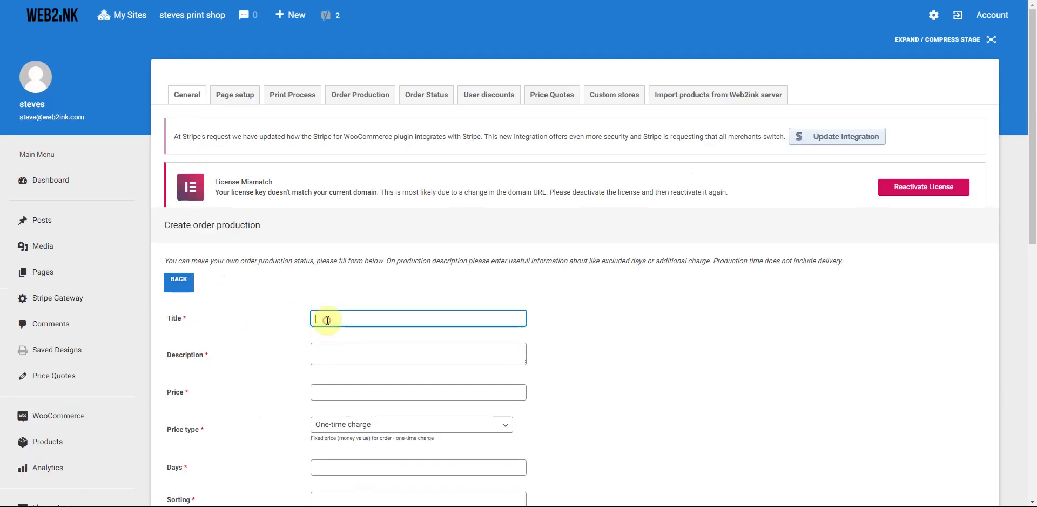
text(Rush)
click(326, 350)
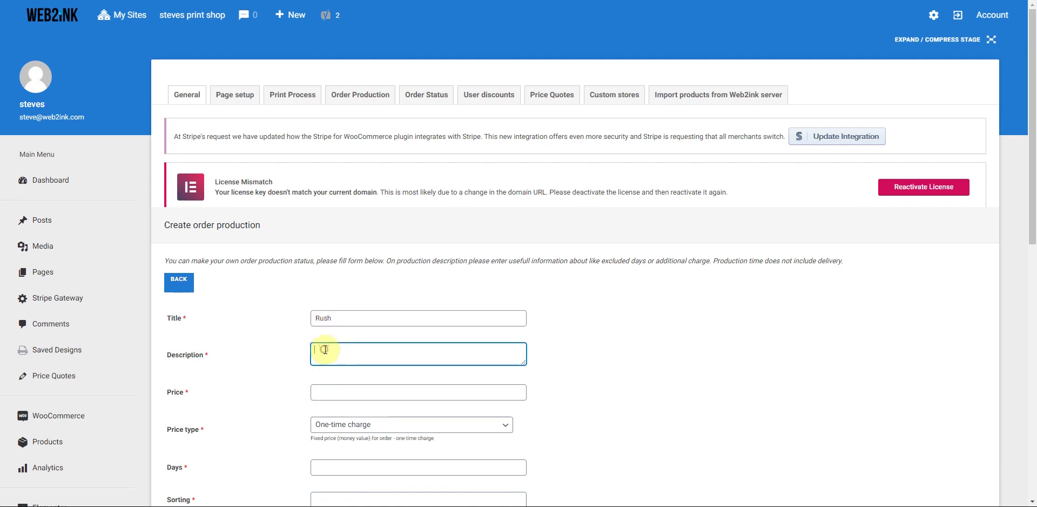
text(Ships within 5)
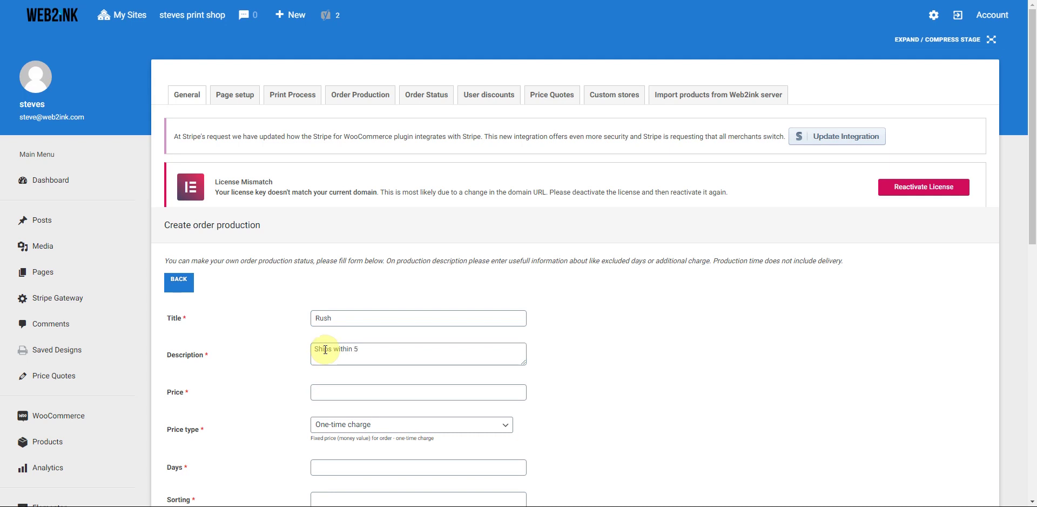
click(382, 347)
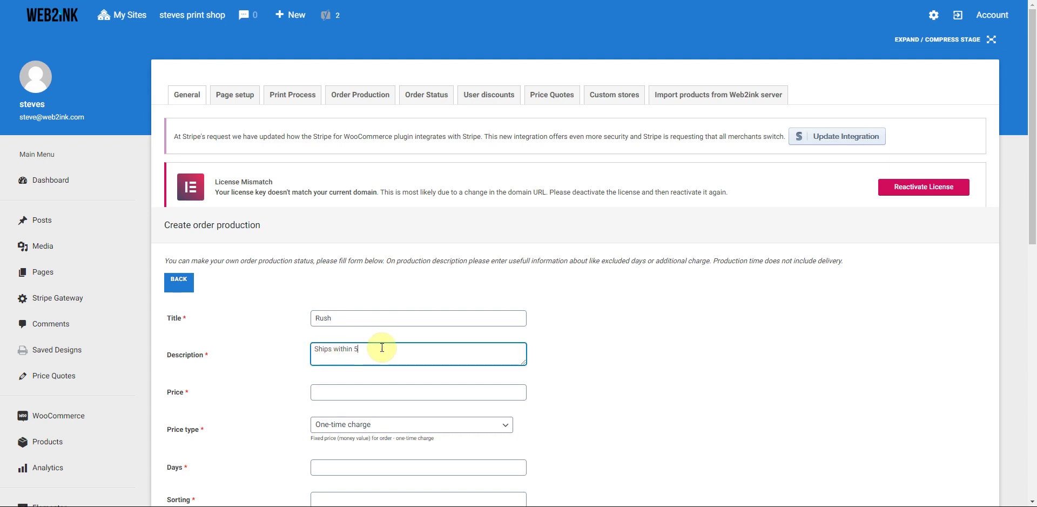
text(business days)
Price the Rush option at 25 as Percent of cart, set days to 5 and sorting to 2, and submit it.
click(349, 390)
text(25)
scroll(351, 389, down, 2)
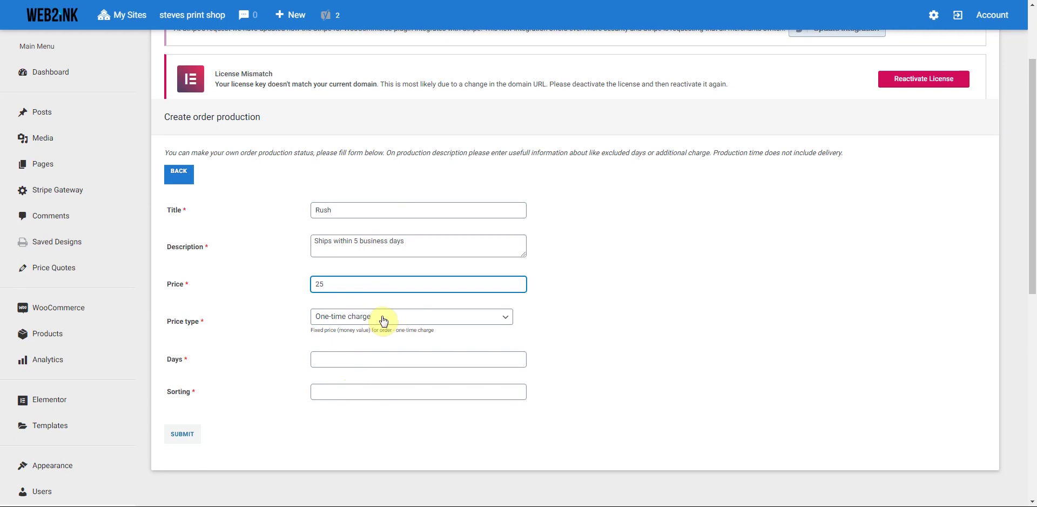
click(383, 319)
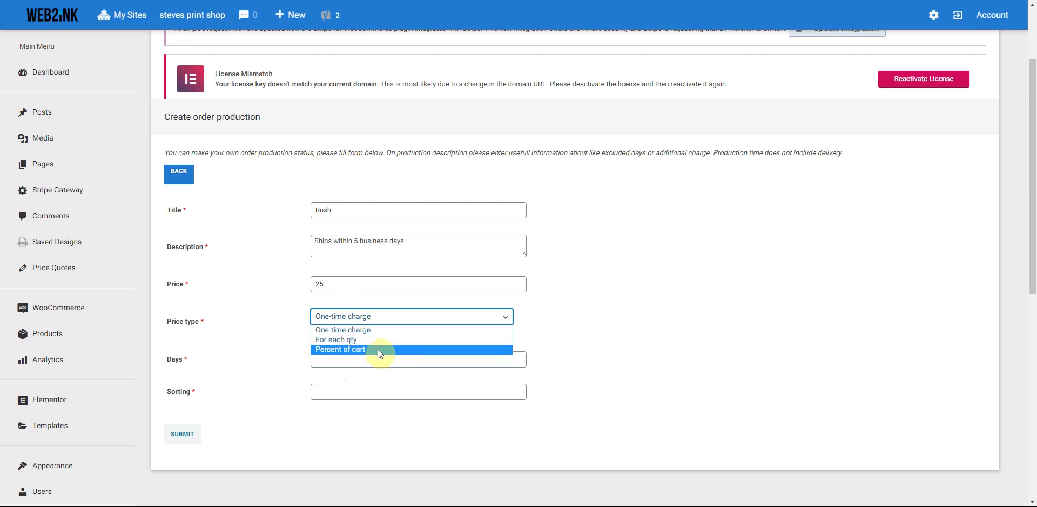
click(378, 350)
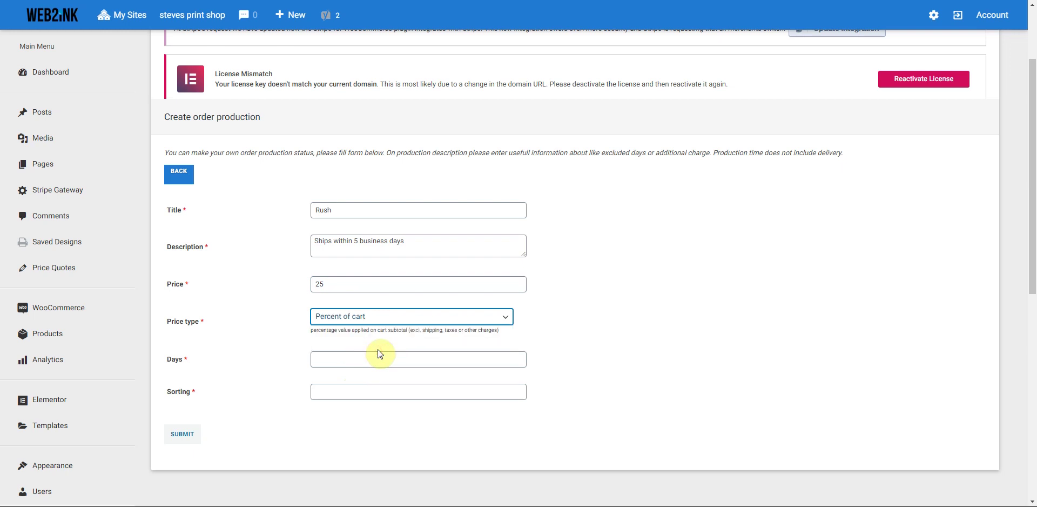
click(334, 361)
text(5)
click(334, 391)
text(2)
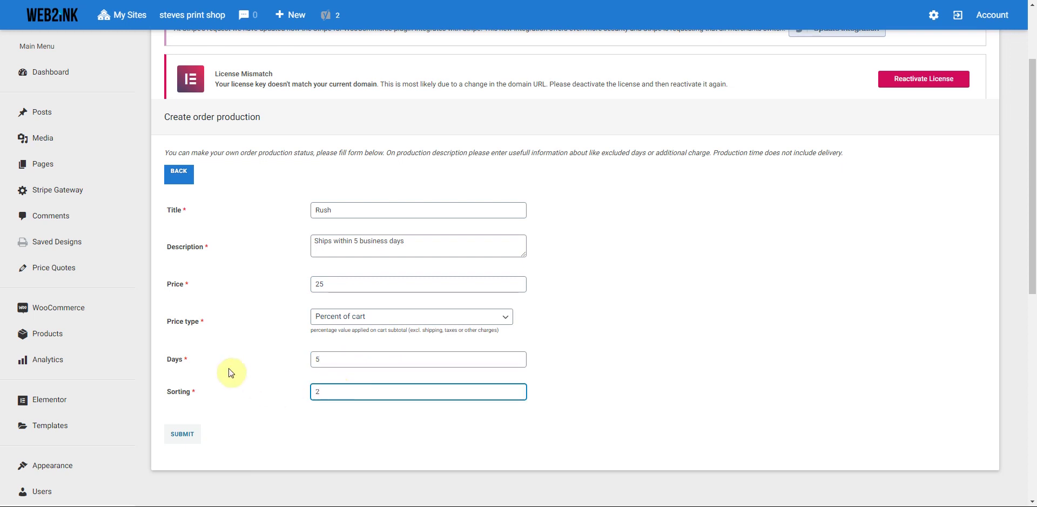
click(178, 435)
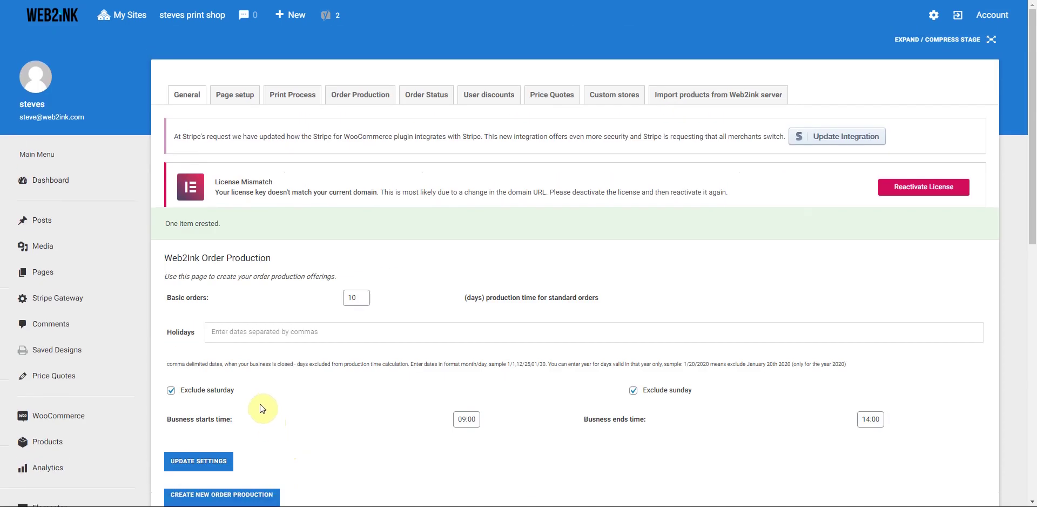
Create a custom order status named "Waiting on proof approval" and return to the order status list.
click(424, 101)
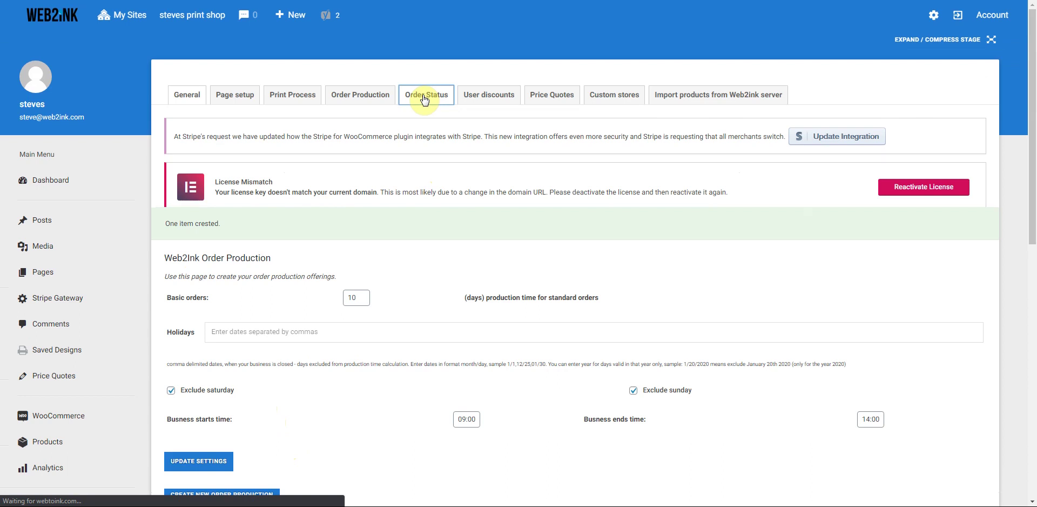
scroll(416, 215, down, 3)
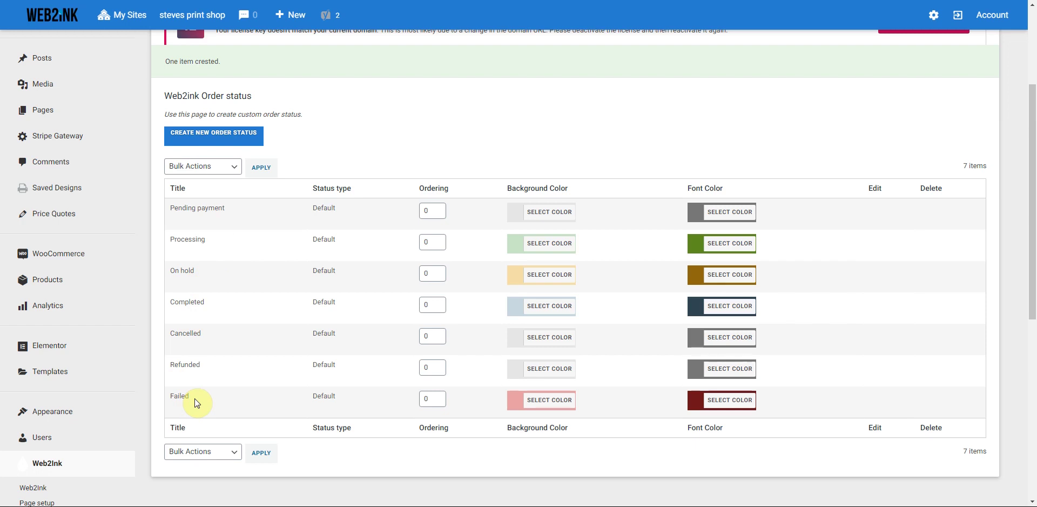
click(202, 139)
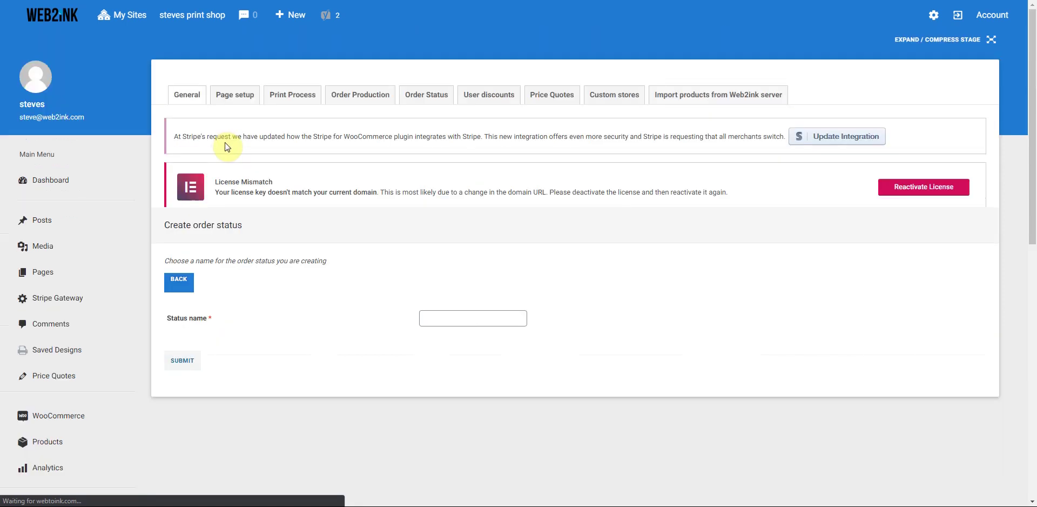
click(431, 318)
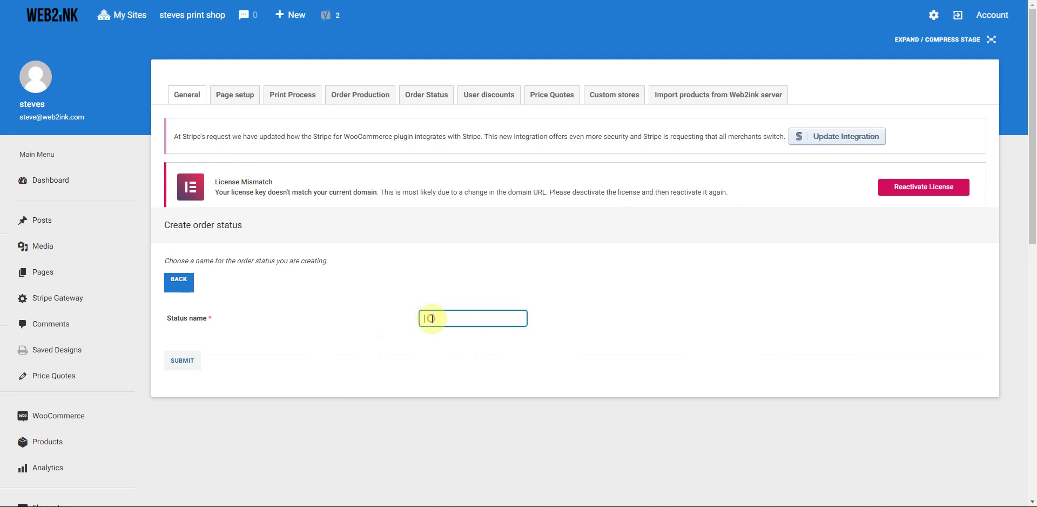
text(Waiting on proof approval)
click(179, 360)
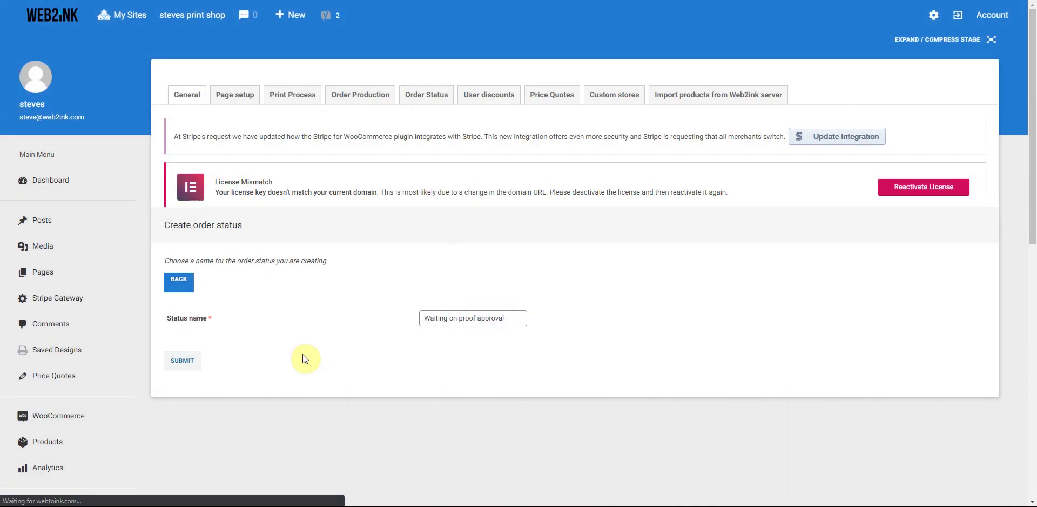
click(179, 282)
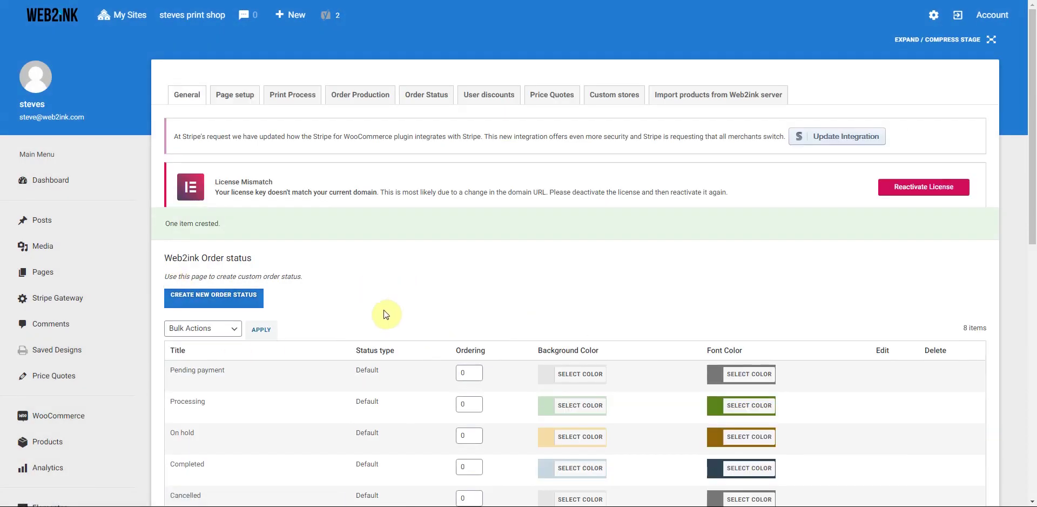
Review the order status list with its ordering, background color and font color settings.
scroll(378, 310, down, 3)
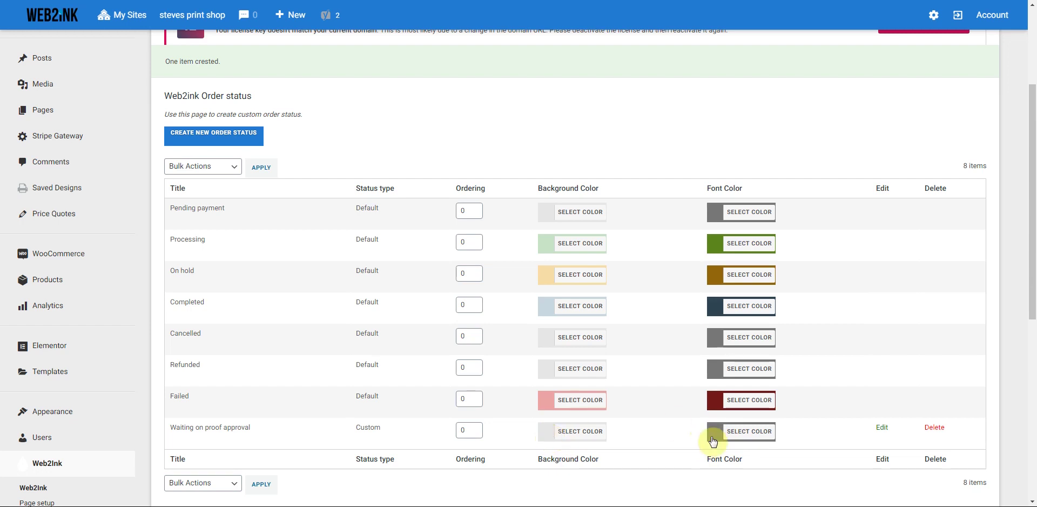
scroll(257, 407, up, 3)
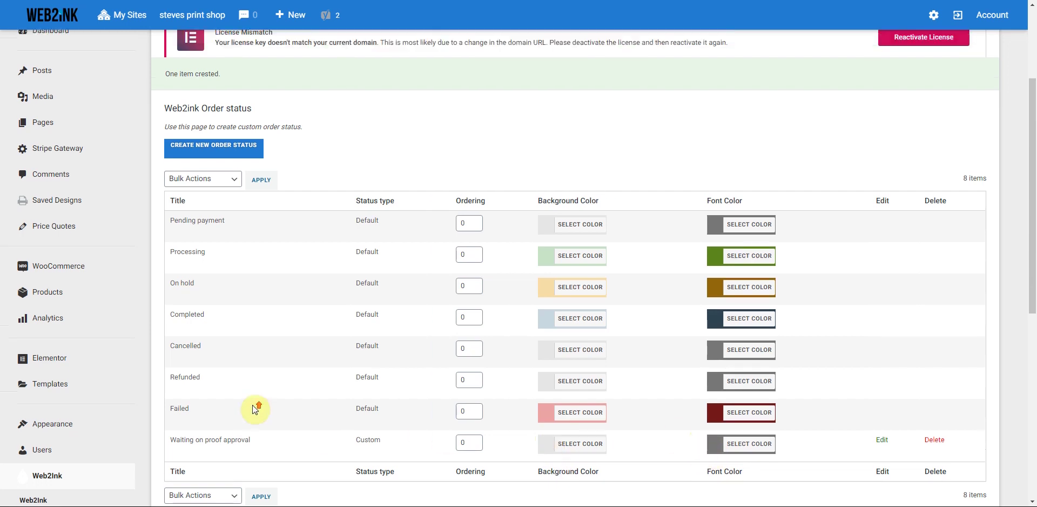
scroll(258, 406, down, 4)
scroll(255, 409, up, 4)
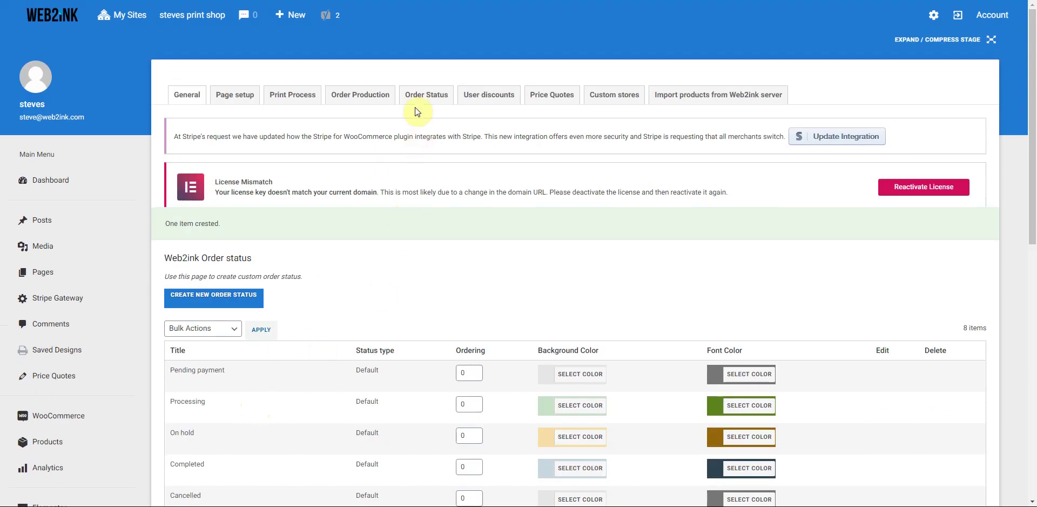
Open the user discounts and name the first discount group "wholesale".
click(488, 101)
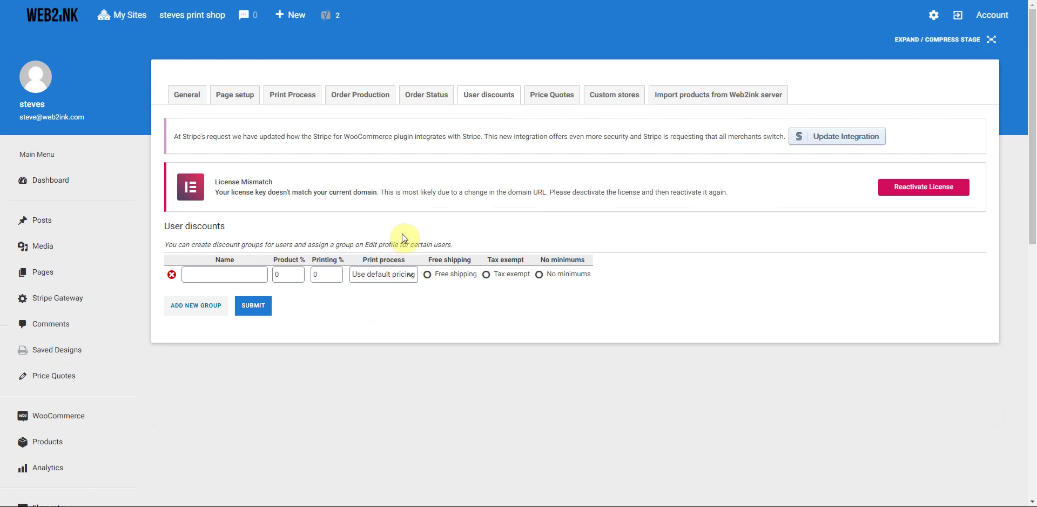
scroll(403, 237, down, 1)
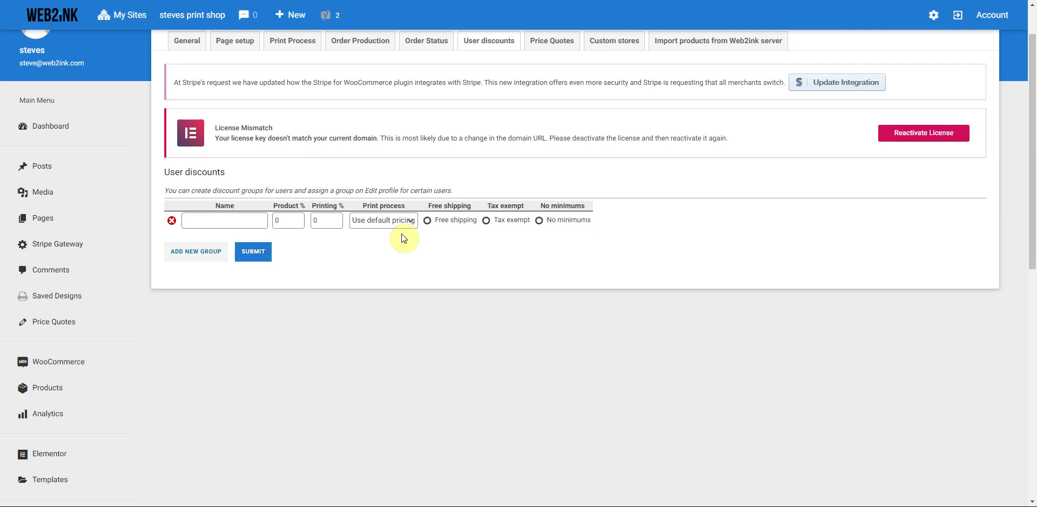
click(204, 221)
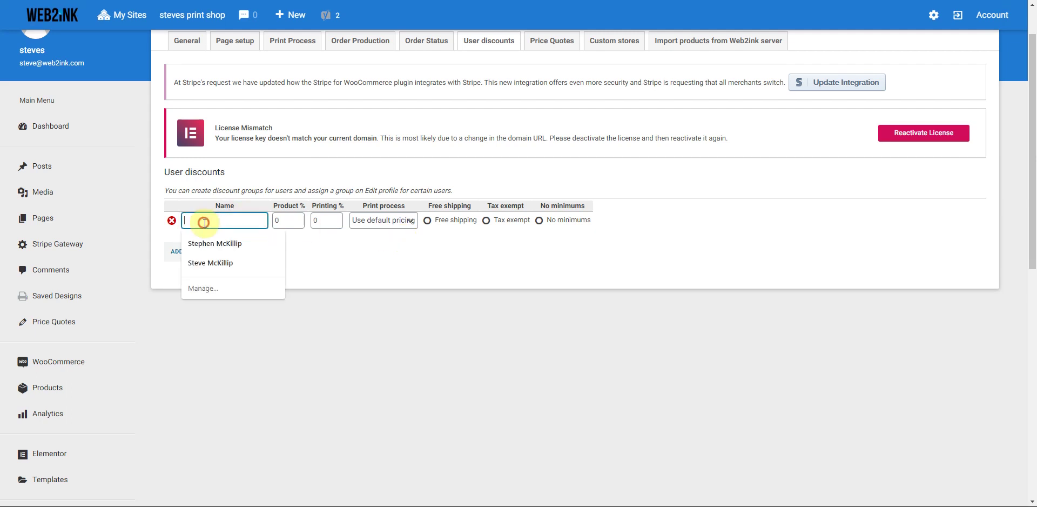
click(394, 264)
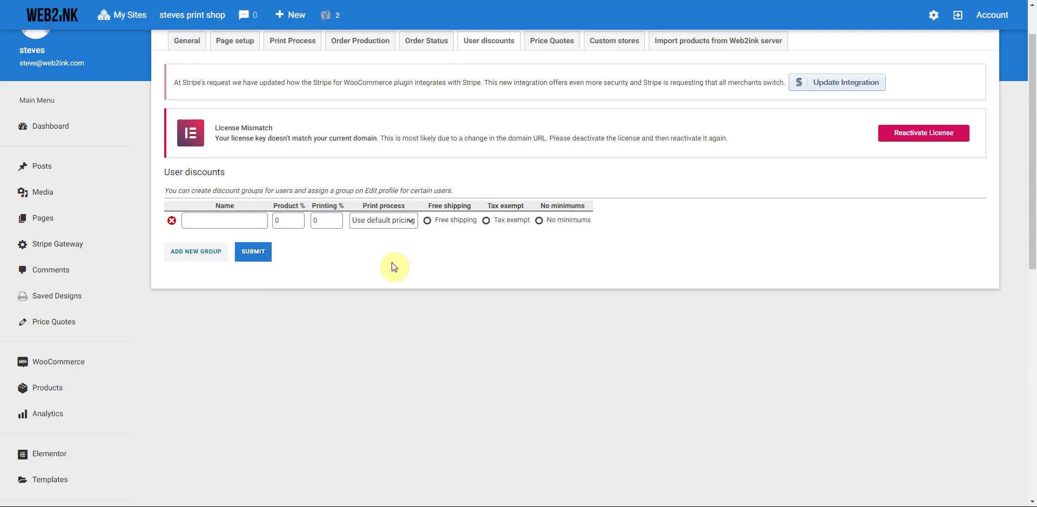
click(208, 221)
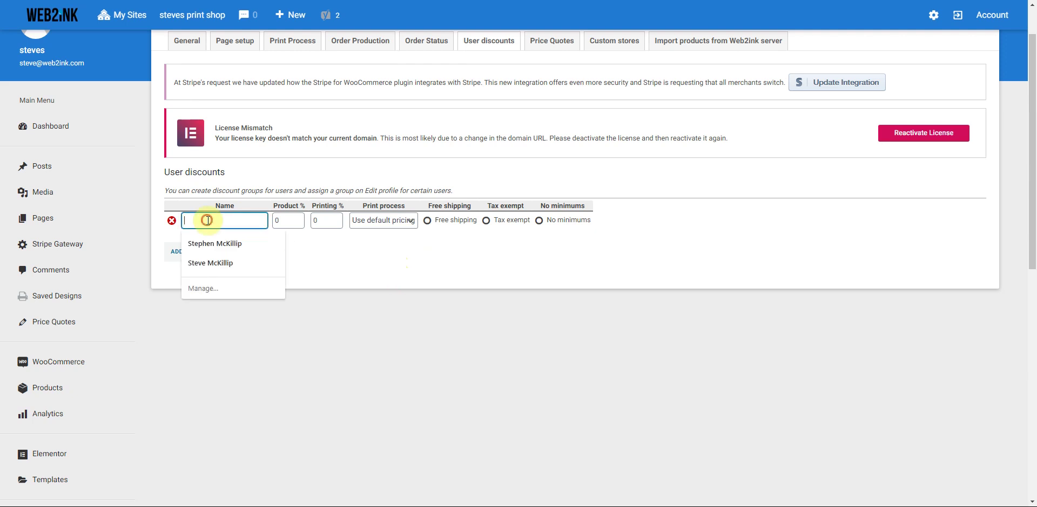
text(retial)
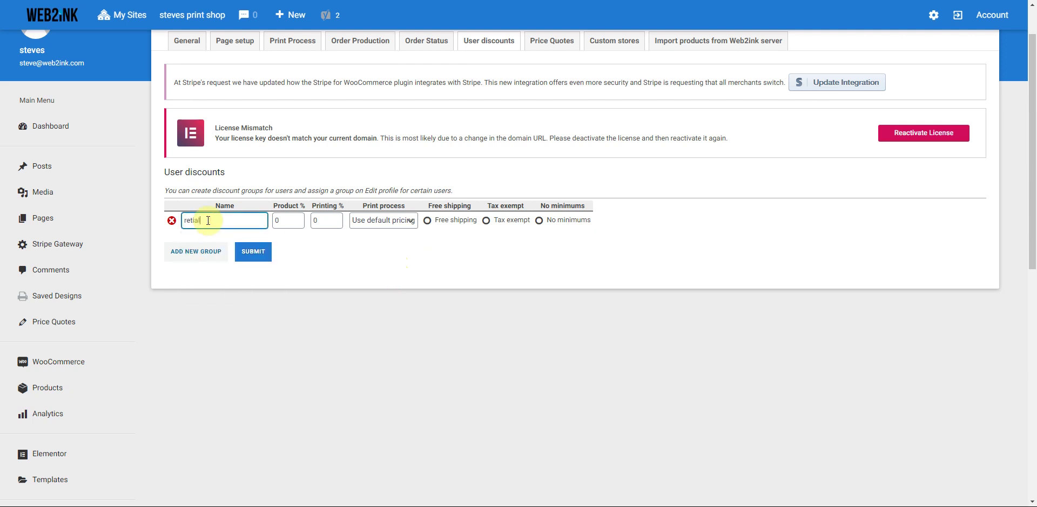
key(BackSpace)
key(BackSpace)
key(BackSpace)
text(wgole)
Set the wholesale group's product discount to 10% and its printing discount to 20%.
double_click(277, 221)
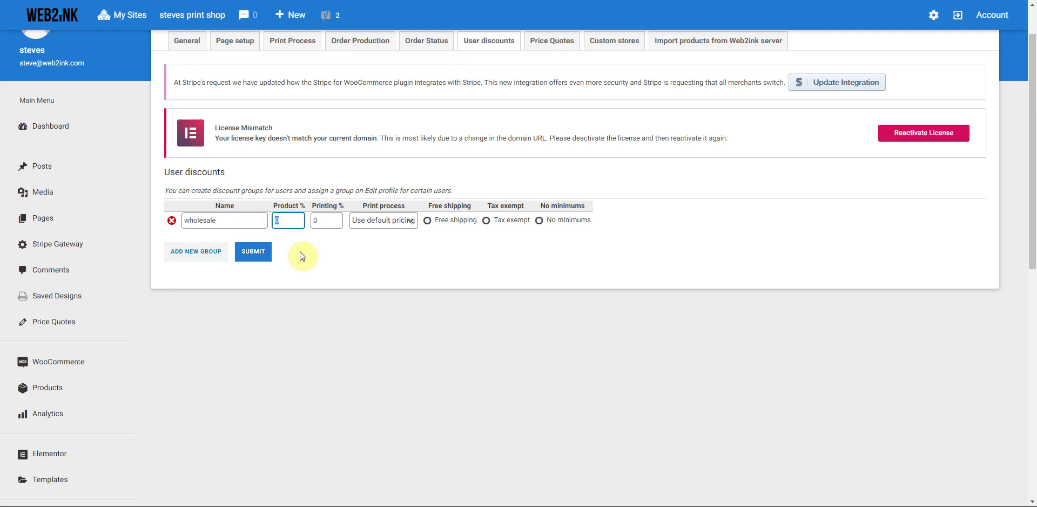
text(10)
double_click(318, 221)
text(20)
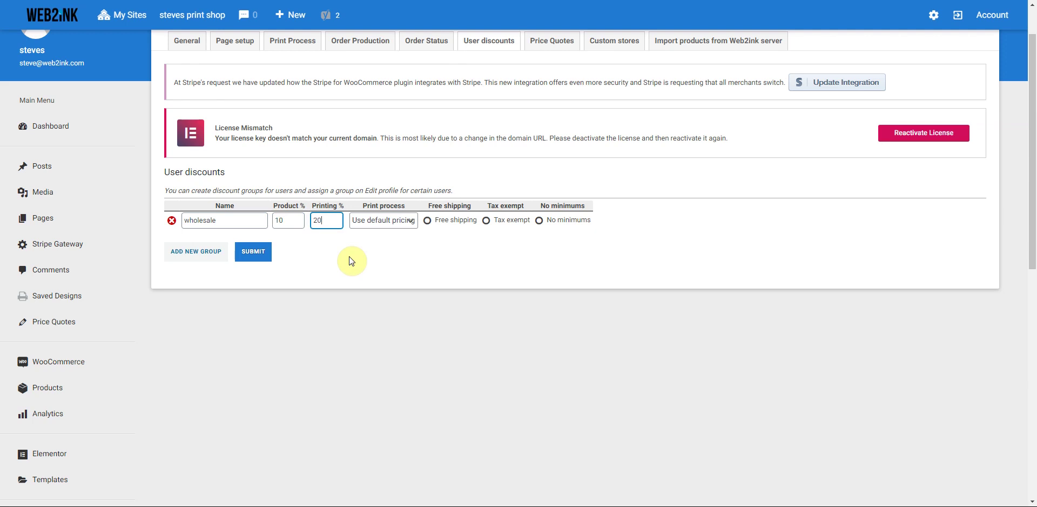
Examine the wholesale group's print process choices and its free shipping, tax exempt and no minimums options.
click(410, 223)
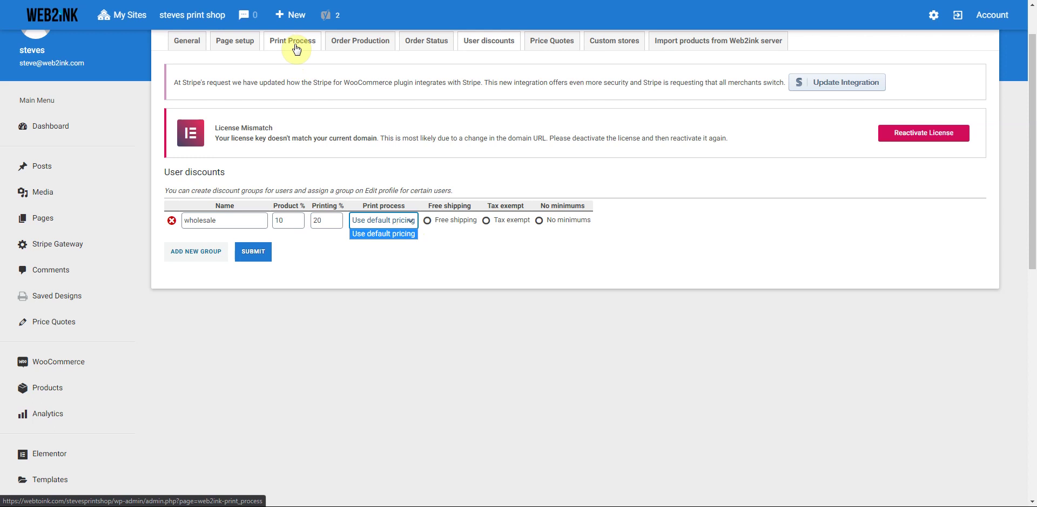
click(392, 254)
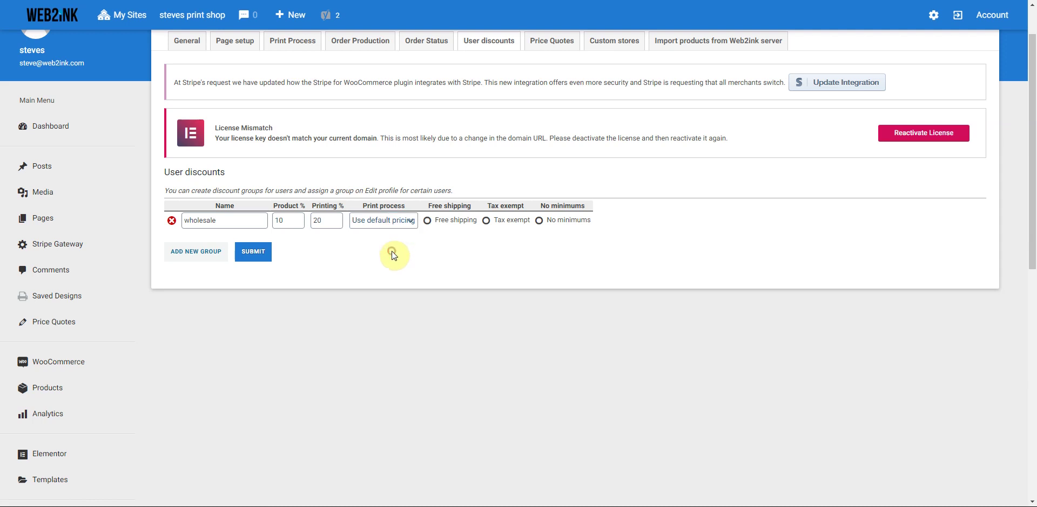
click(428, 224)
click(486, 221)
click(539, 222)
click(540, 225)
click(540, 225)
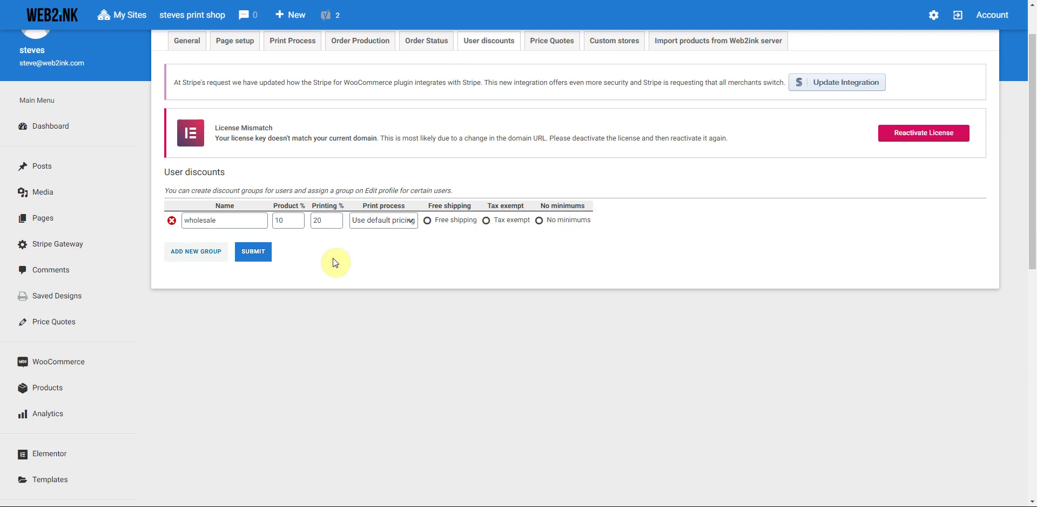
Add eight blank discount groups below wholesale and delete the last one.
click(196, 252)
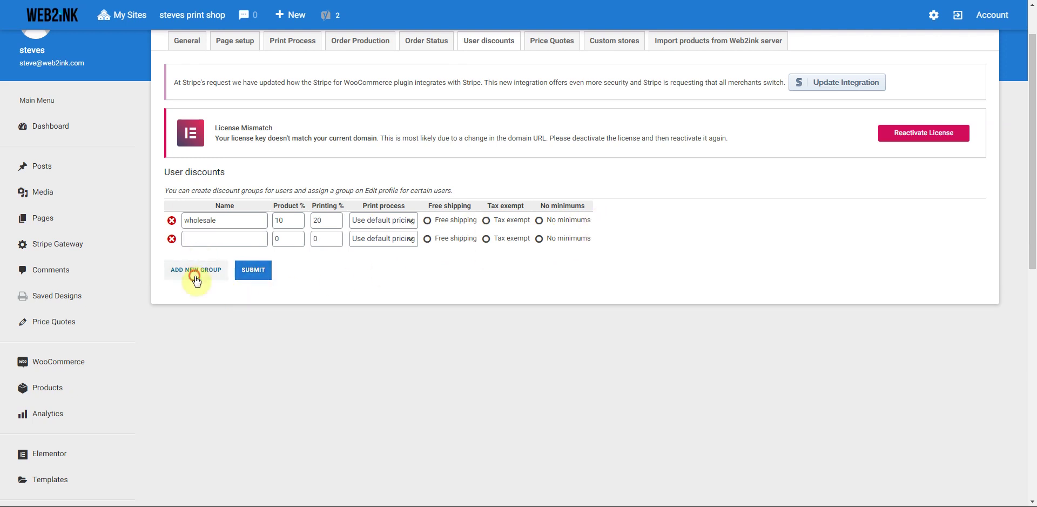
click(196, 270)
click(196, 289)
click(195, 307)
click(194, 326)
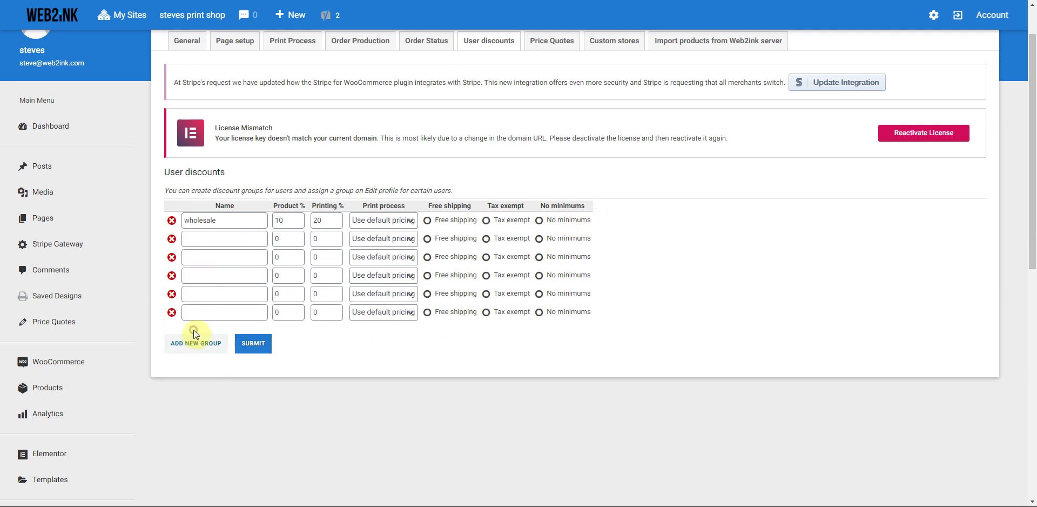
click(192, 352)
click(191, 361)
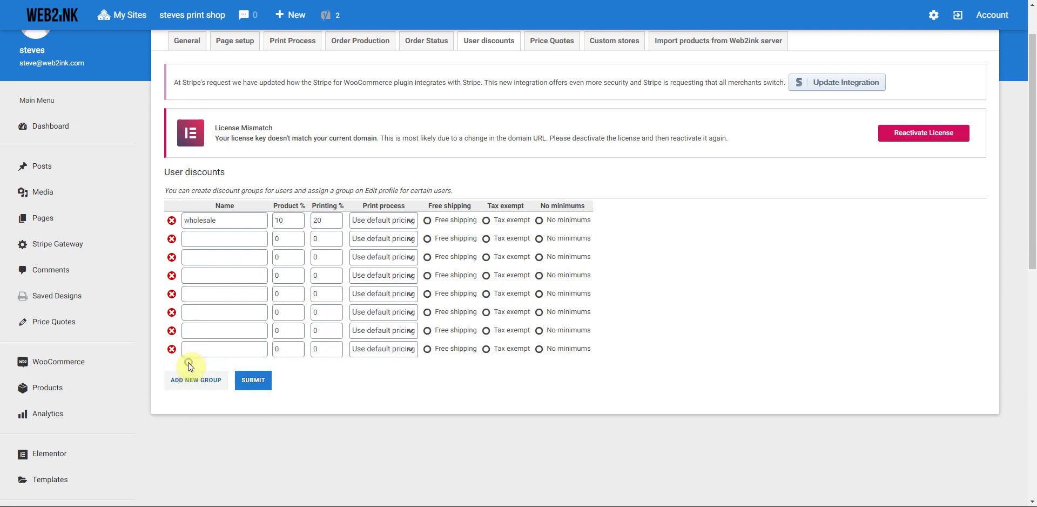
click(192, 381)
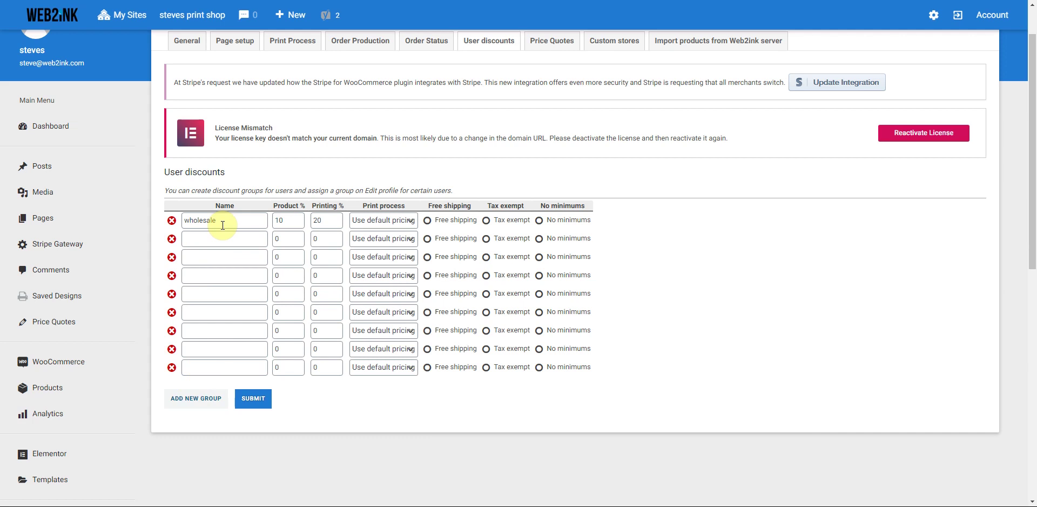
click(172, 368)
Open the price quote settings and examine the form options, quote expiry, terms/notes and supplied-garment options.
scroll(405, 312, up, 1)
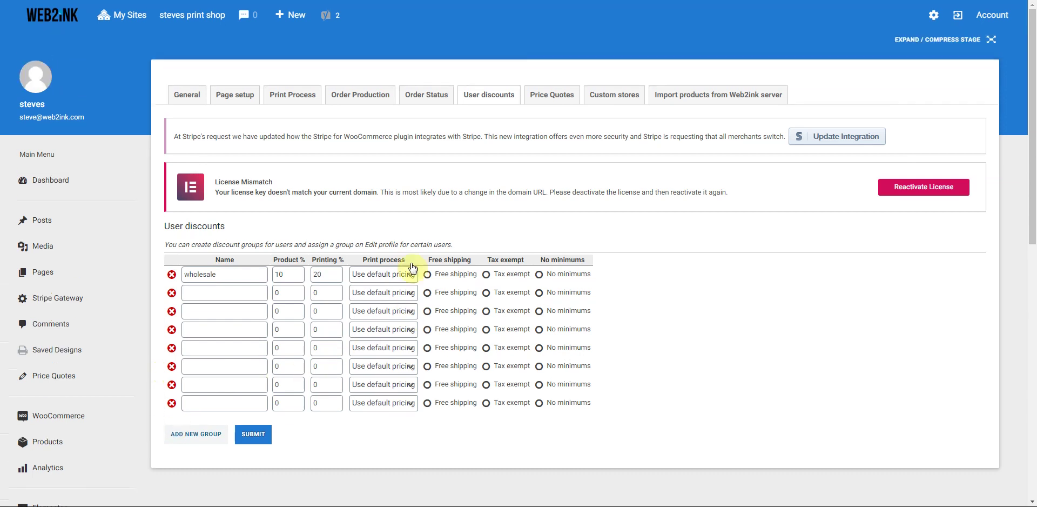
click(546, 99)
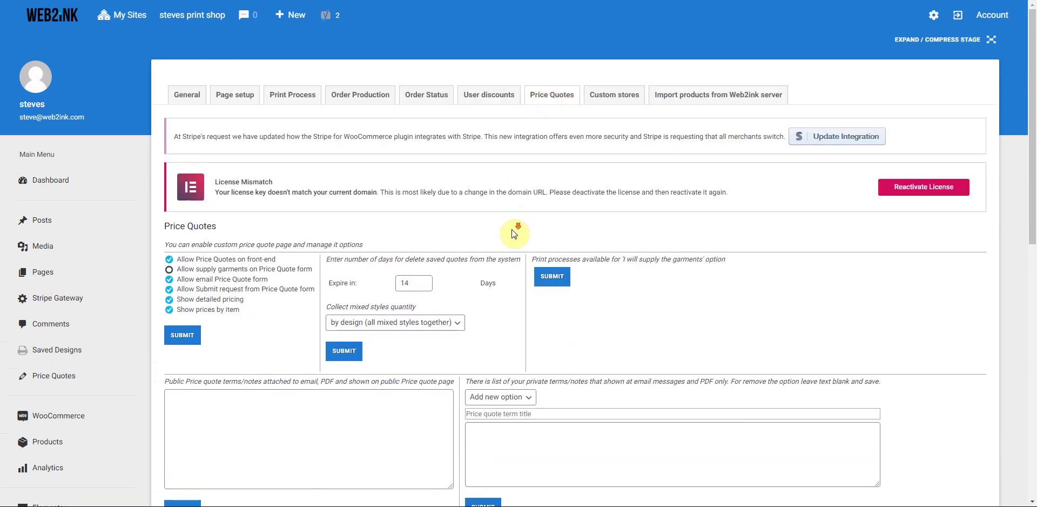
scroll(514, 233, down, 4)
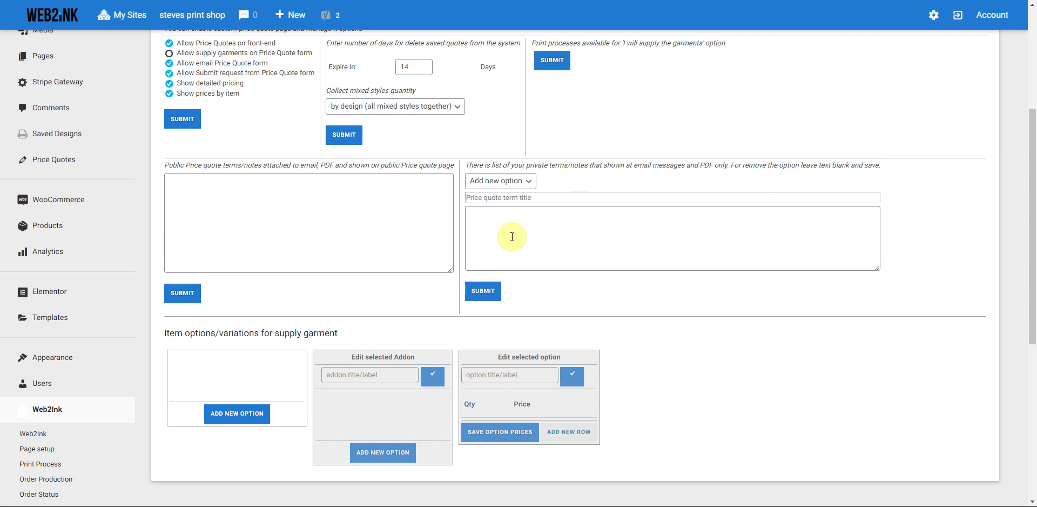
scroll(512, 229, up, 1)
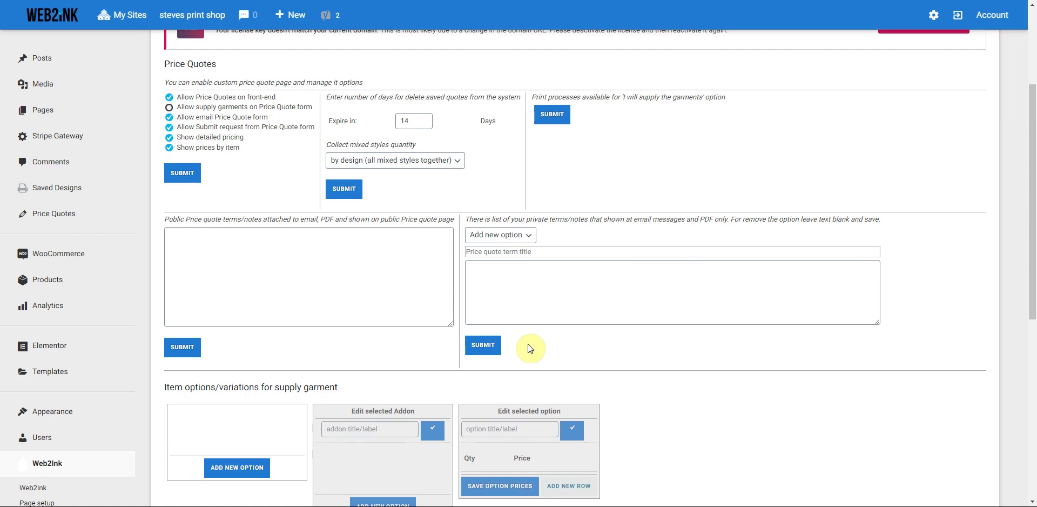
scroll(529, 348, up, 1)
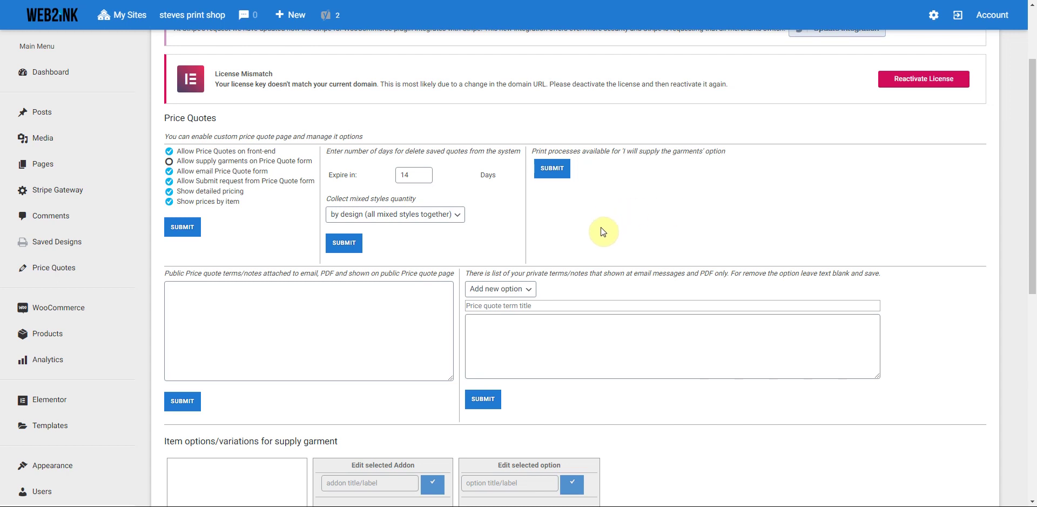
scroll(604, 227, down, 1)
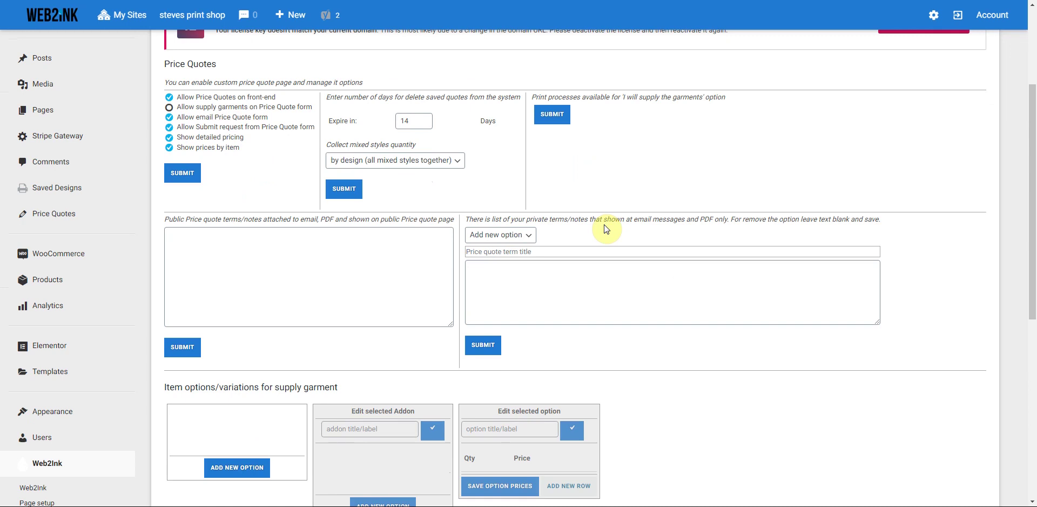
scroll(595, 215, up, 1)
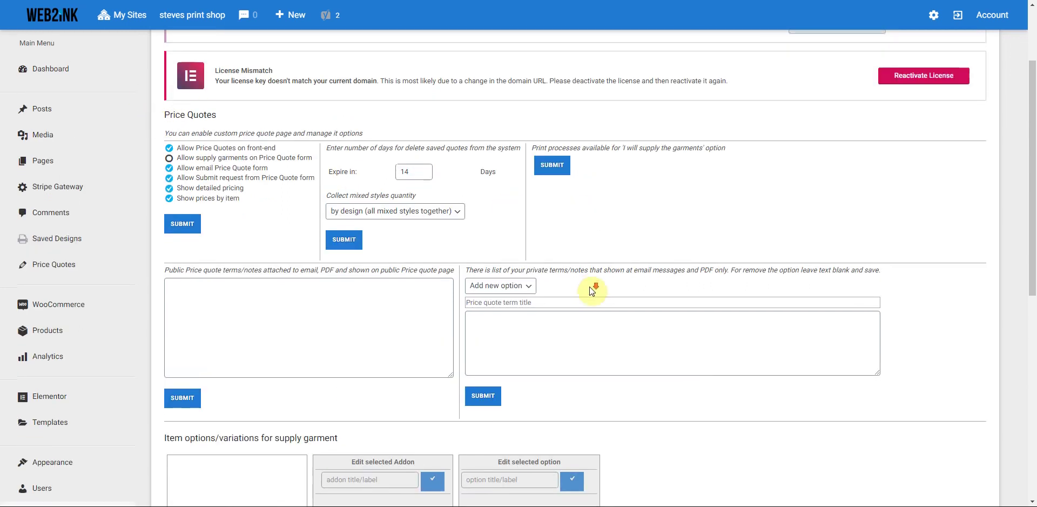
scroll(588, 288, down, 1)
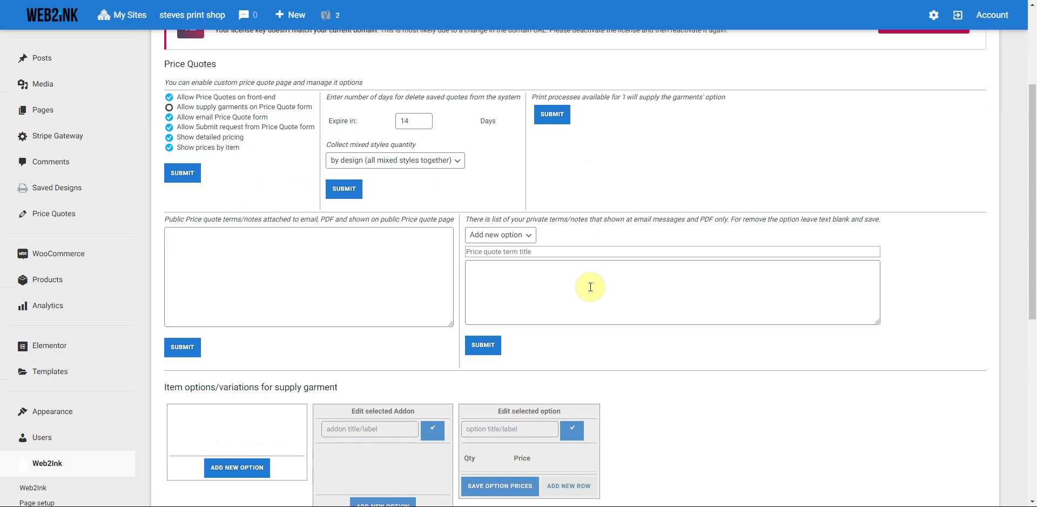
scroll(590, 287, up, 3)
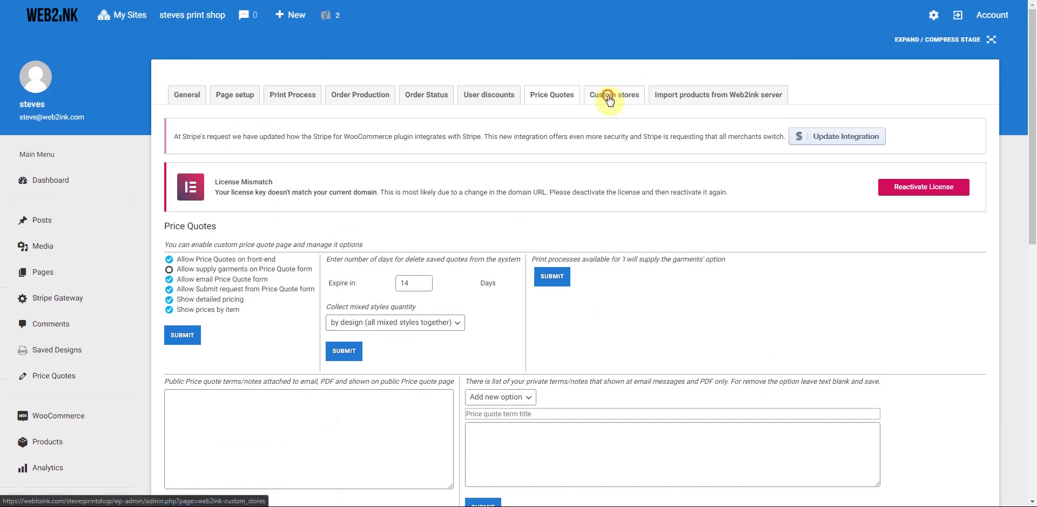
Open the custom stores settings and review store access, profits, item pricing, marketplace and store page options.
click(610, 99)
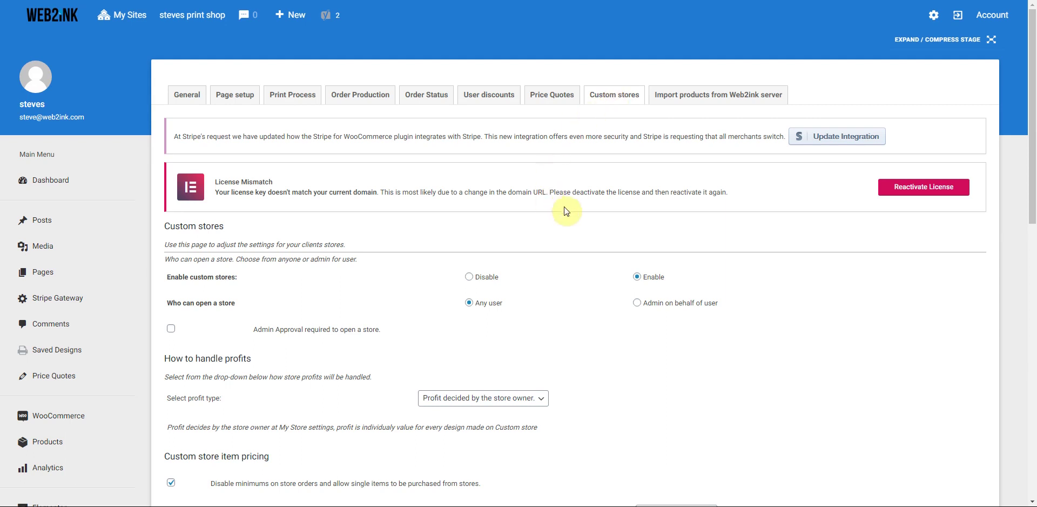
scroll(462, 242, down, 1)
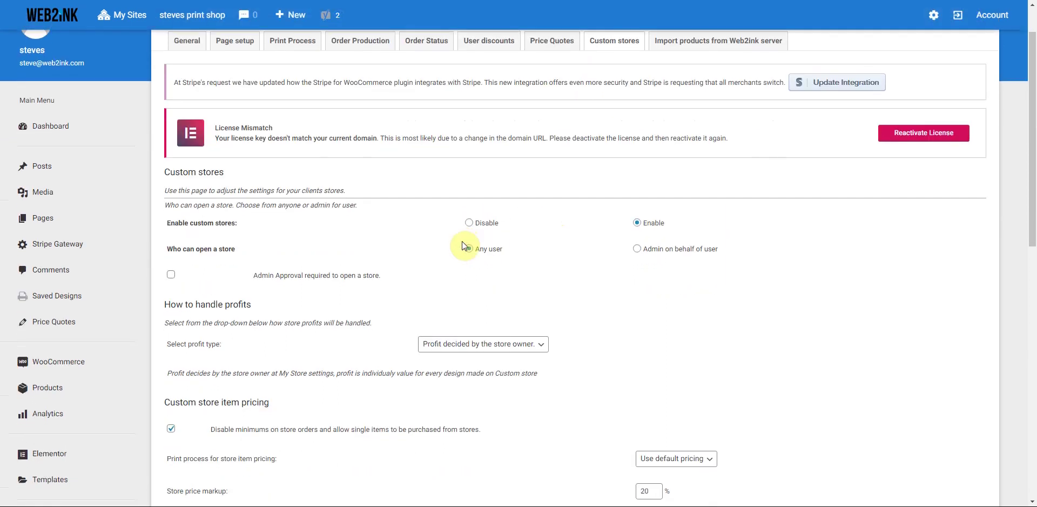
scroll(461, 246, down, 2)
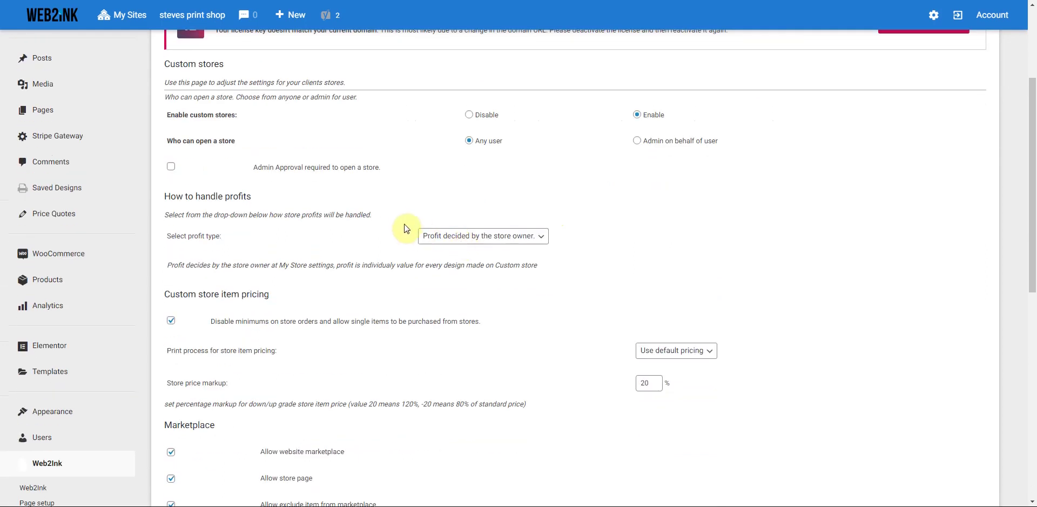
scroll(378, 219, down, 1)
scroll(378, 222, down, 8)
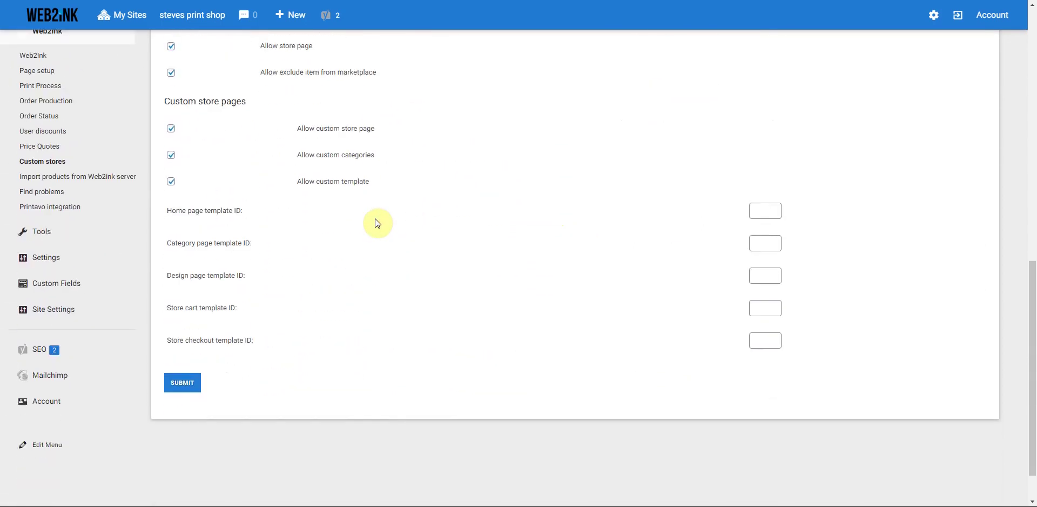
scroll(378, 224, up, 11)
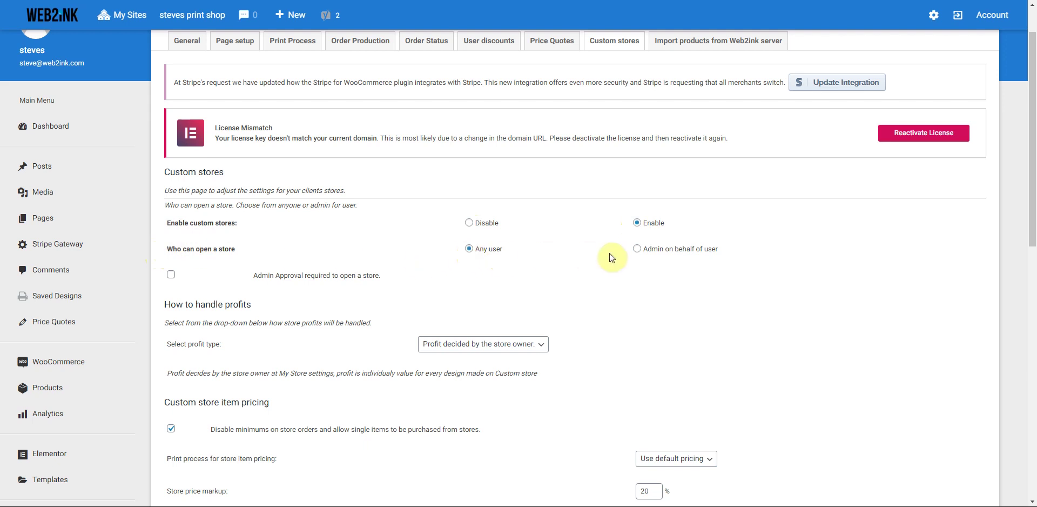
Let any user open a custom store and require admin approval to open one.
click(637, 249)
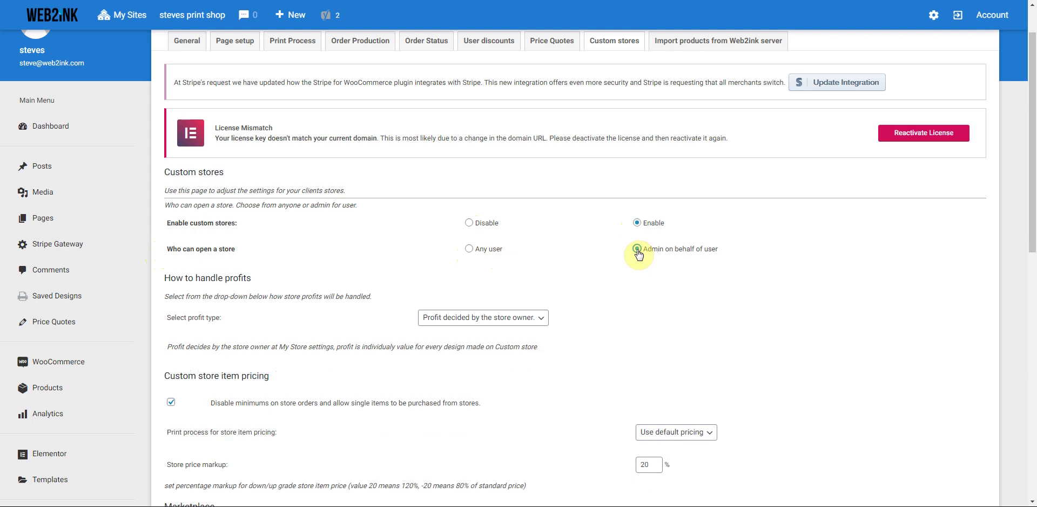
click(470, 249)
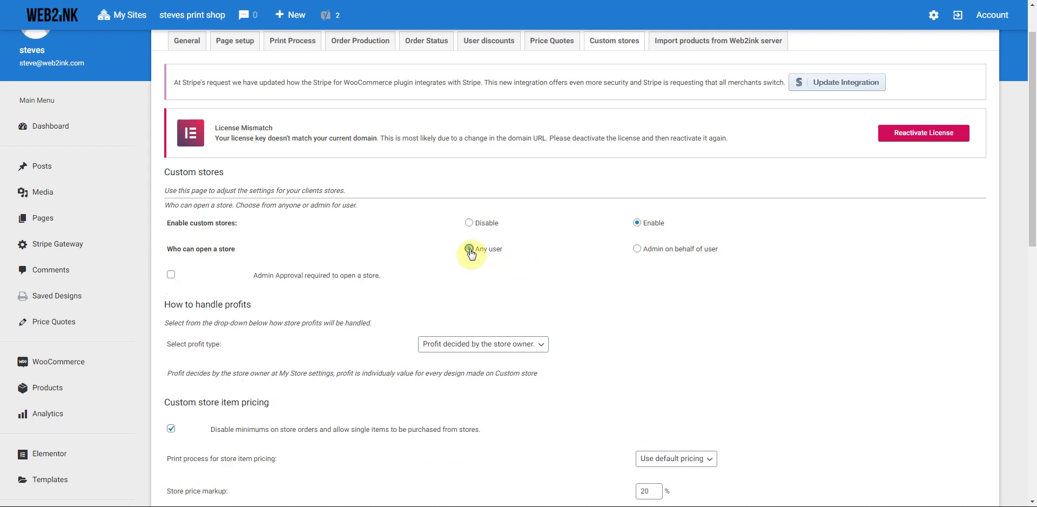
click(171, 276)
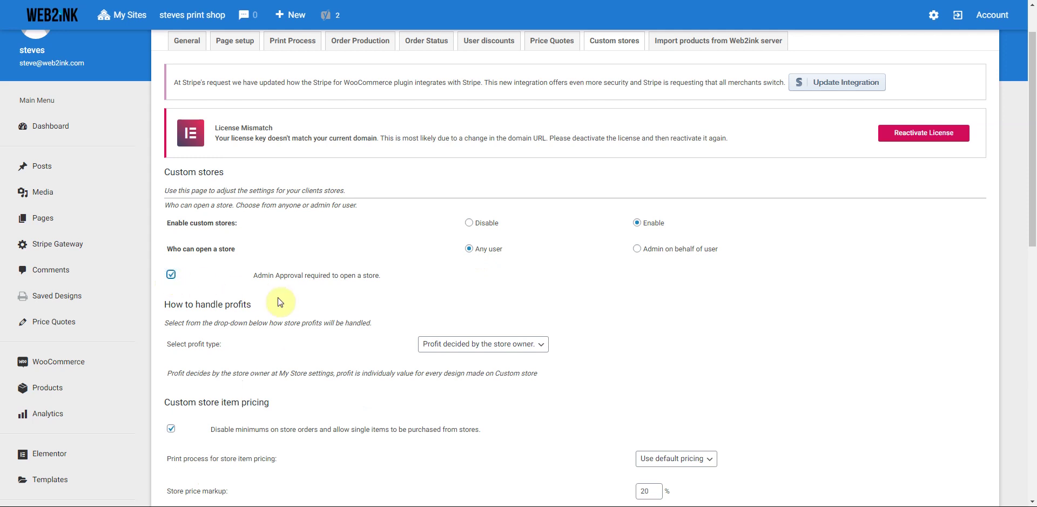
Examine the available profit types for handling custom store profits, keeping the profit decided by the store owner.
scroll(279, 301, down, 1)
scroll(281, 303, down, 1)
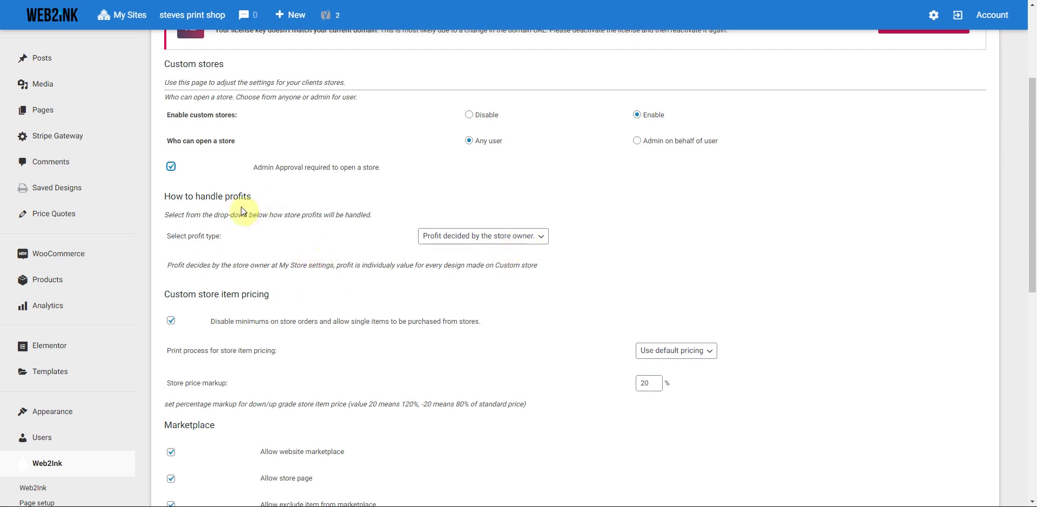
click(540, 236)
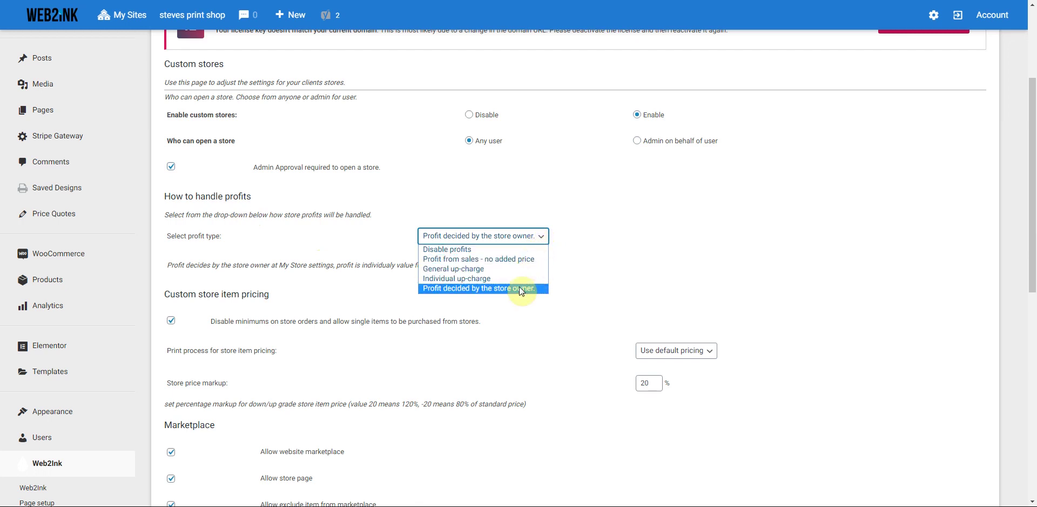
click(539, 236)
click(563, 277)
Disable minimums on store orders so single items can be purchased, and set the store price markup to 0%.
scroll(562, 277, down, 3)
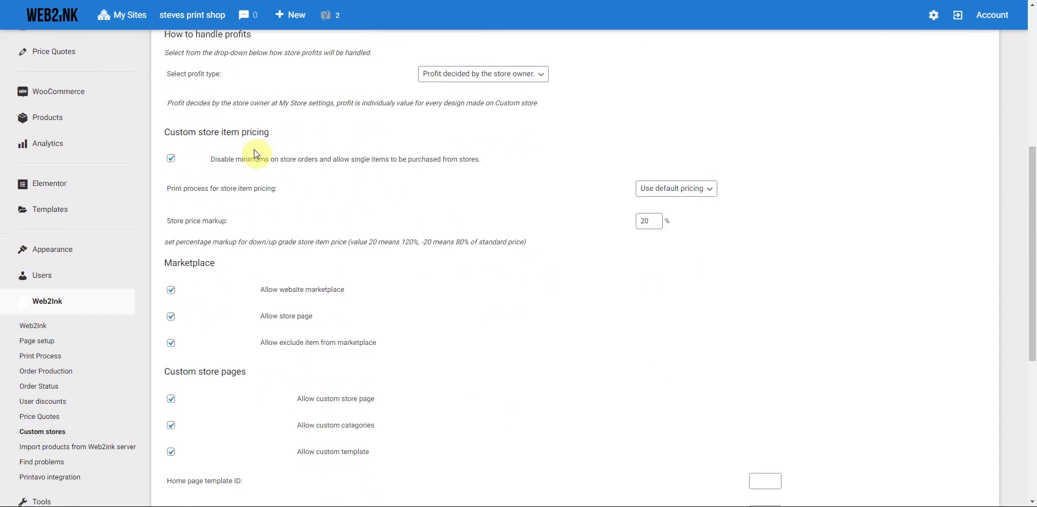
click(170, 161)
click(171, 162)
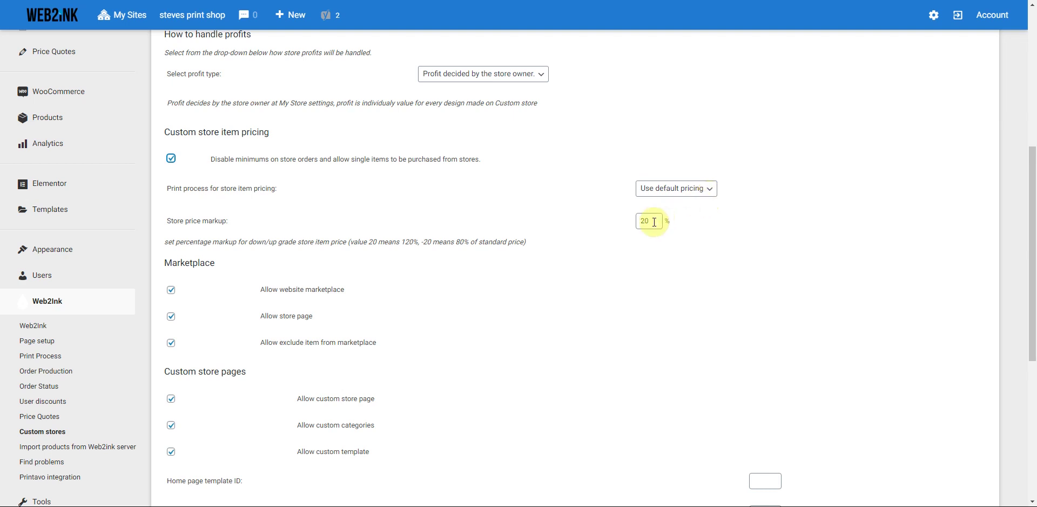
drag(650, 222, 640, 222)
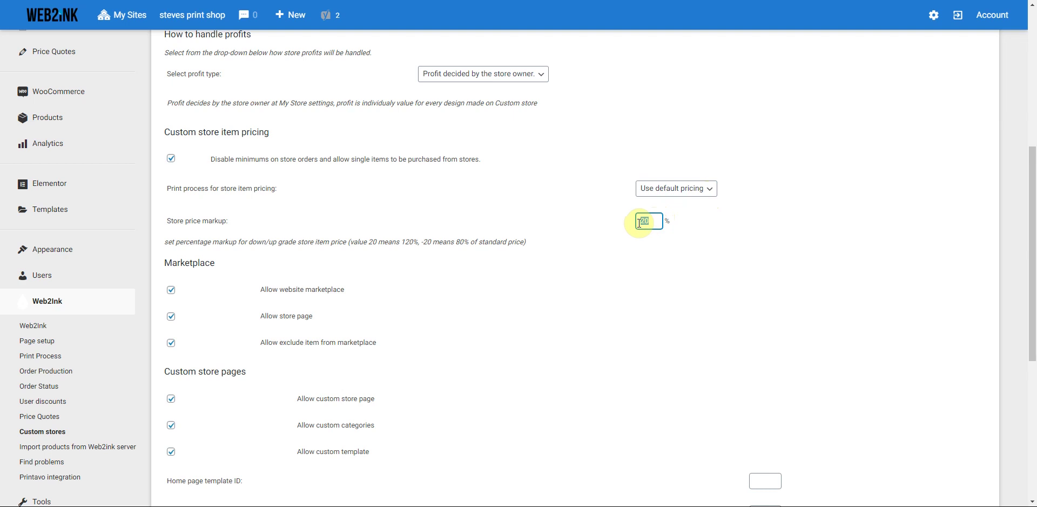
click(650, 222)
drag(651, 221, 642, 222)
text(-1.5)
text(2.25)
double_click(653, 219)
text(0)
Review the marketplace permissions, the custom store page options and the template ID fields.
scroll(454, 284, down, 2)
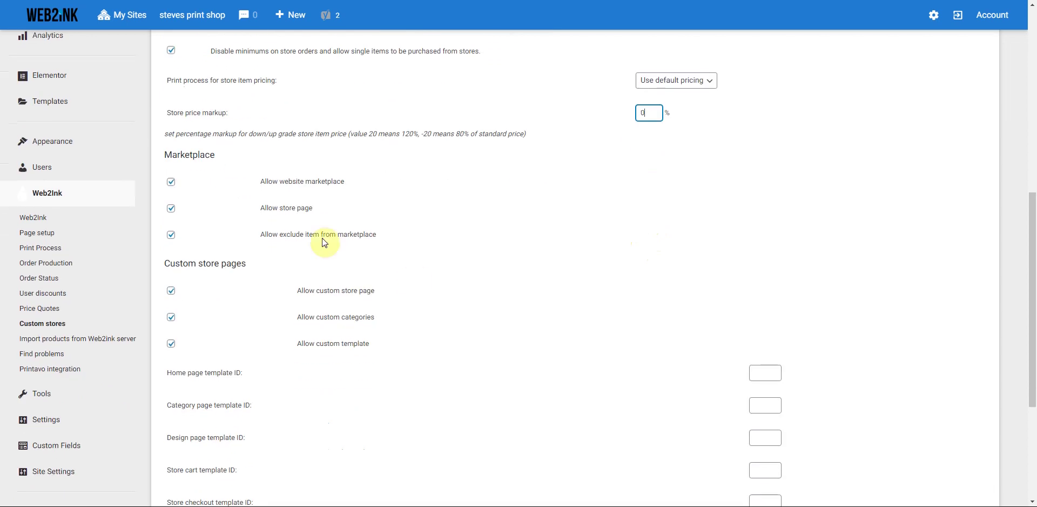
click(172, 185)
click(175, 213)
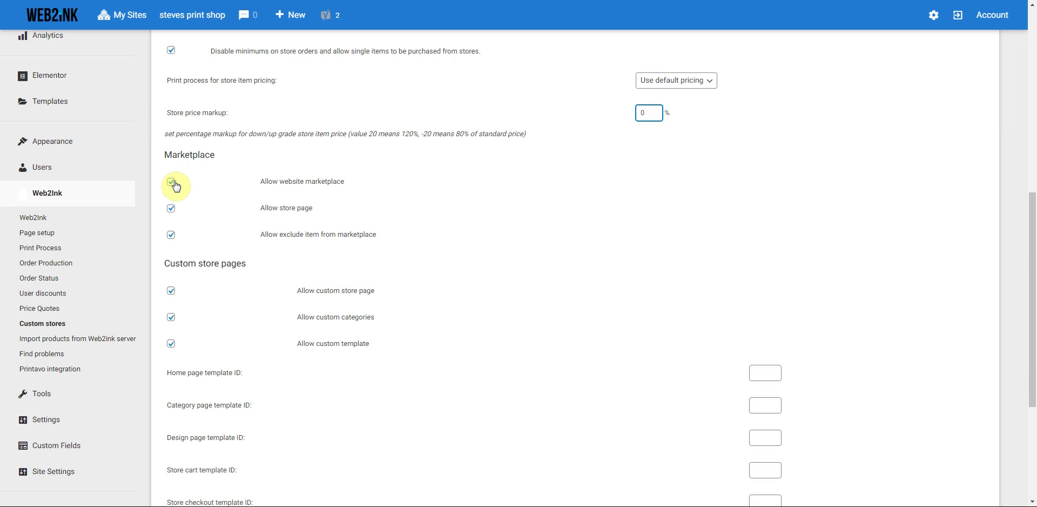
scroll(330, 274, down, 3)
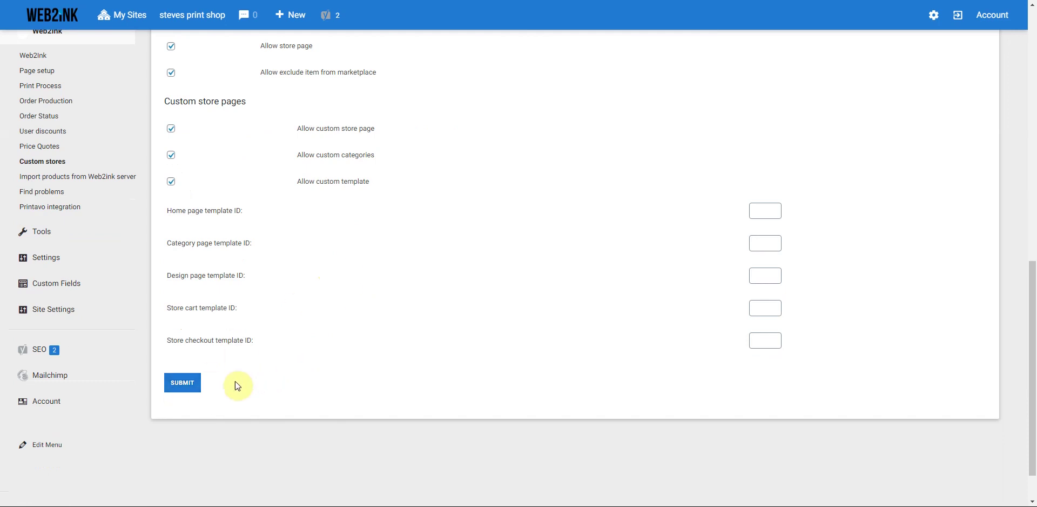
scroll(398, 342, up, 6)
scroll(397, 340, up, 5)
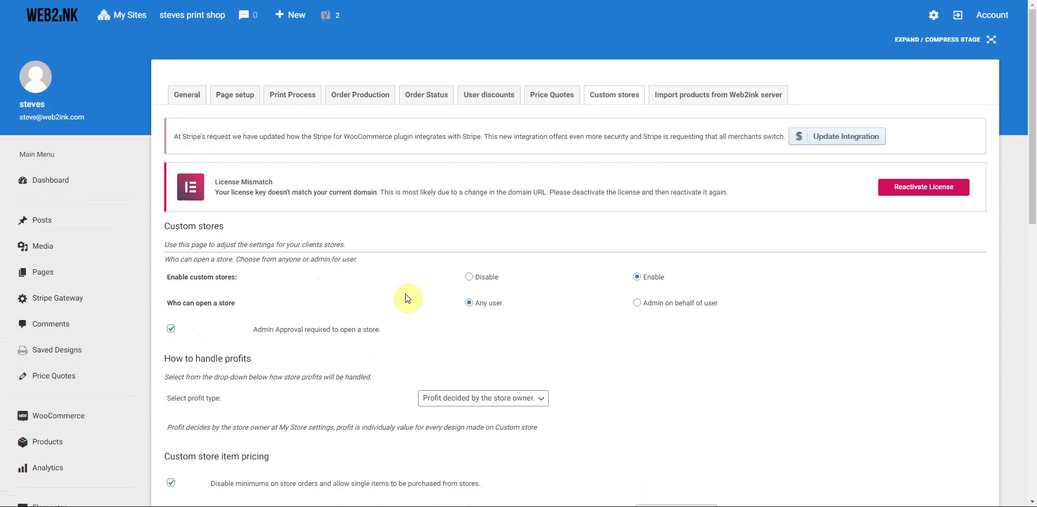
Open the Web2ink server product import settings and save a 25% price markup.
click(696, 97)
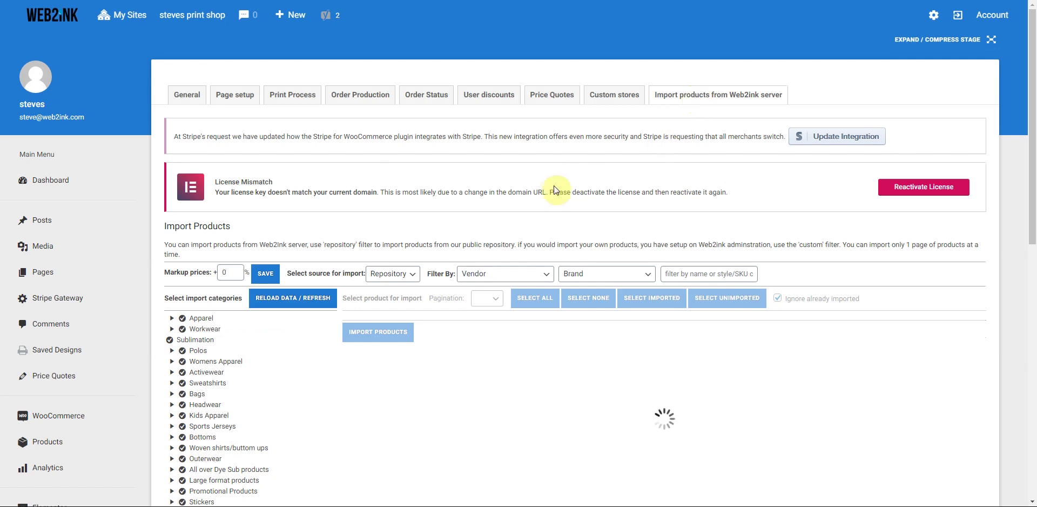
scroll(565, 180, down, 2)
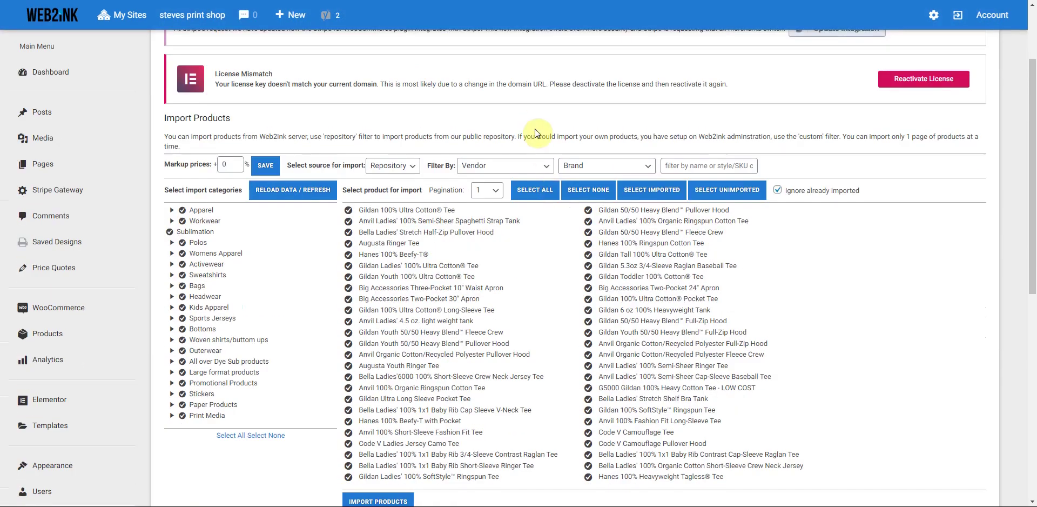
scroll(534, 162, down, 1)
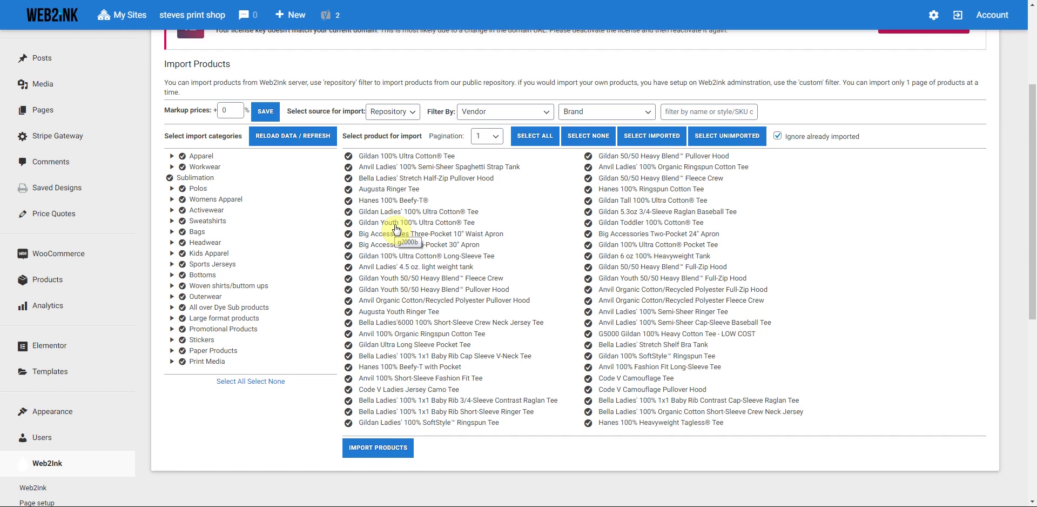
scroll(454, 278, up, 1)
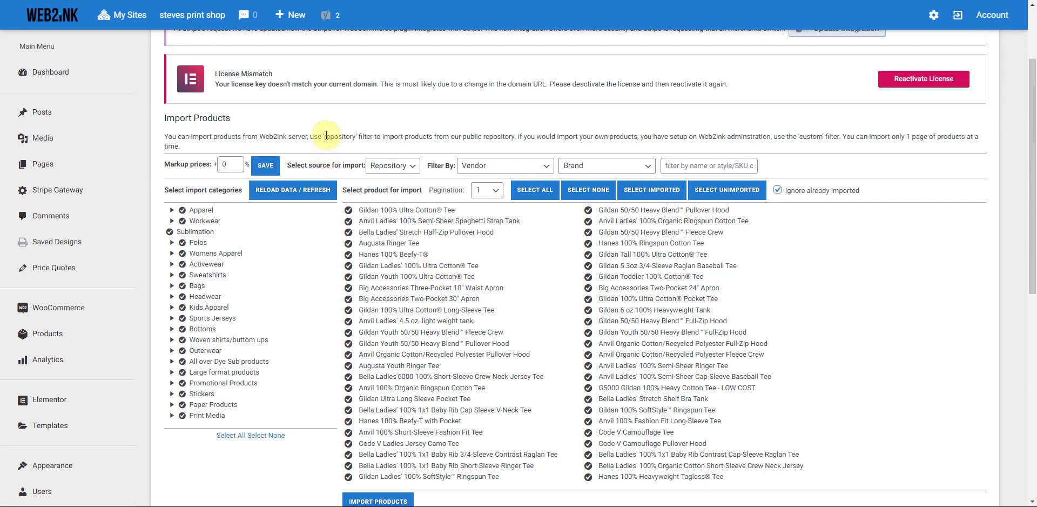
click(220, 166)
double_click(231, 167)
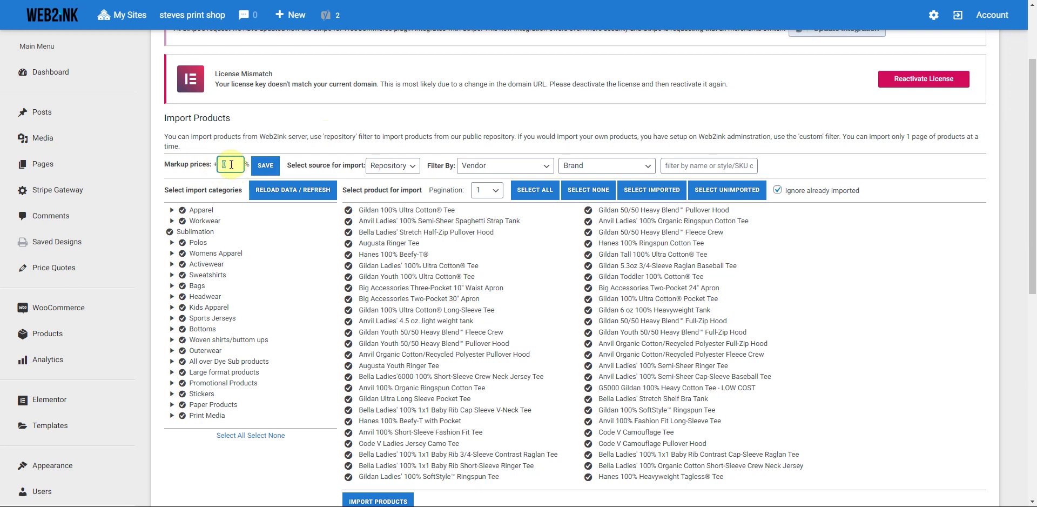
text(0.0)
drag(244, 165, 219, 167)
text(25)
click(265, 166)
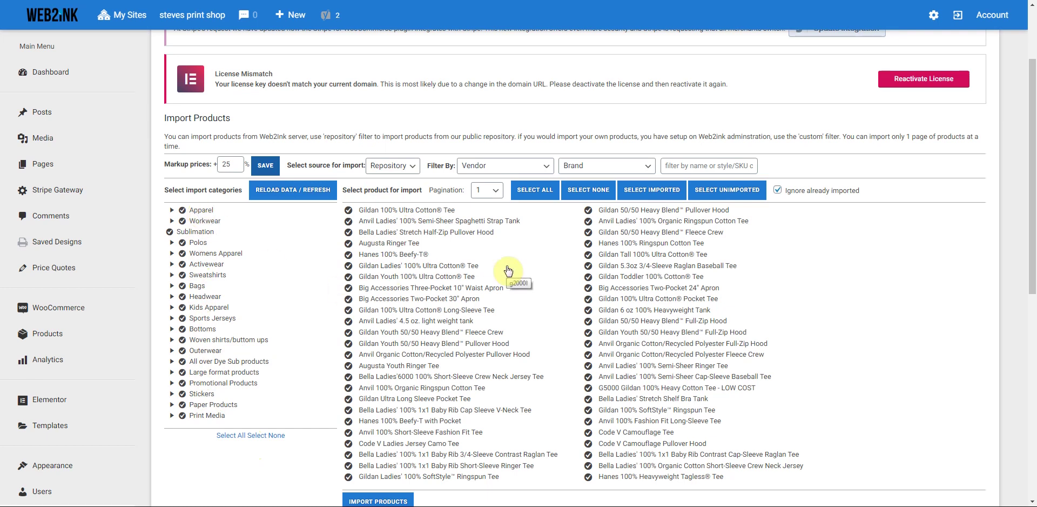
Examine the vendor, brand and name or style/SKU filters and the list of products available for import.
click(527, 166)
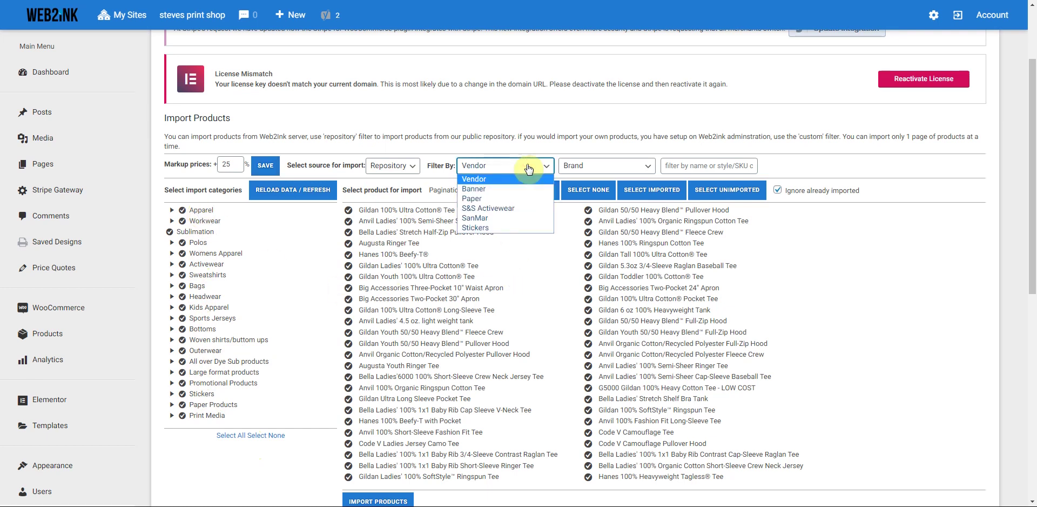
click(528, 168)
click(623, 166)
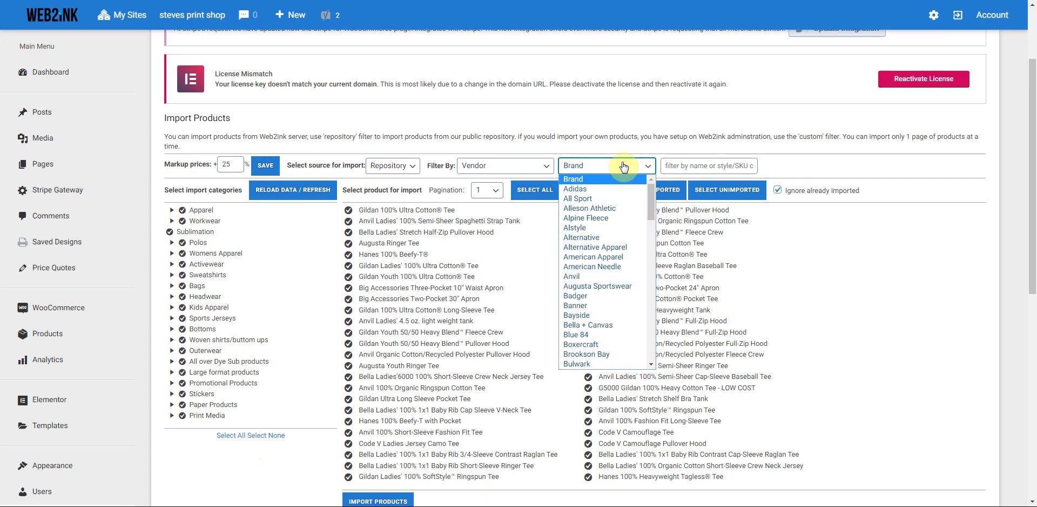
click(624, 166)
click(673, 166)
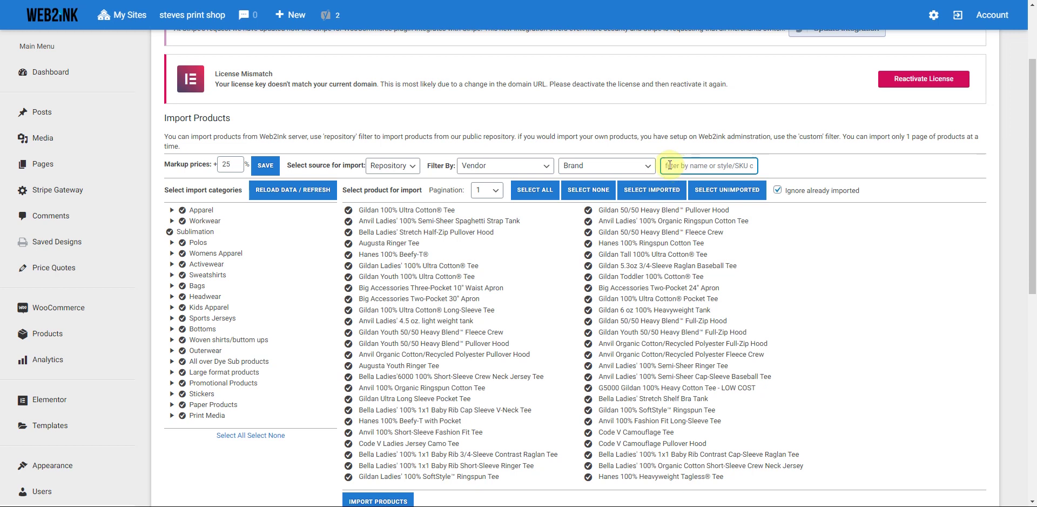
scroll(574, 265, down, 1)
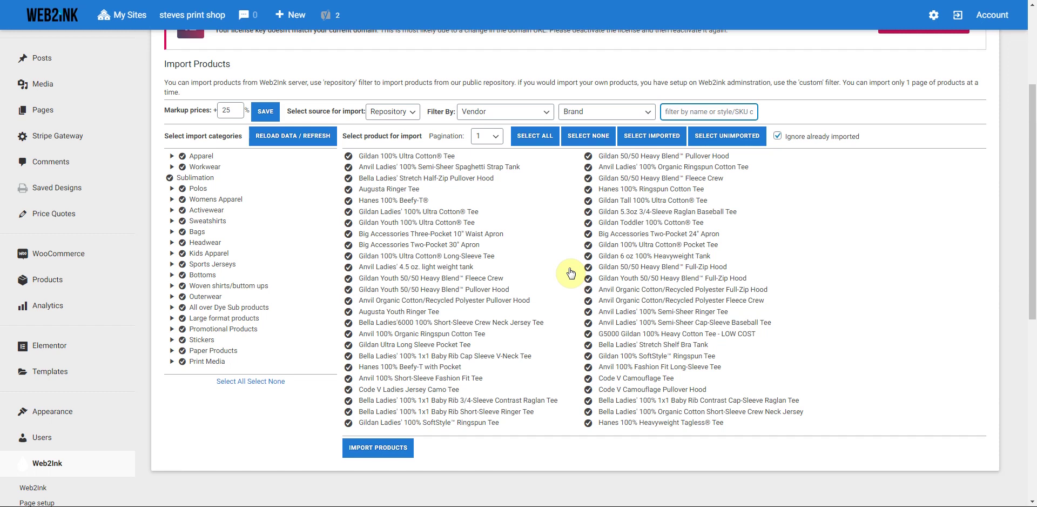
scroll(571, 272, up, 2)
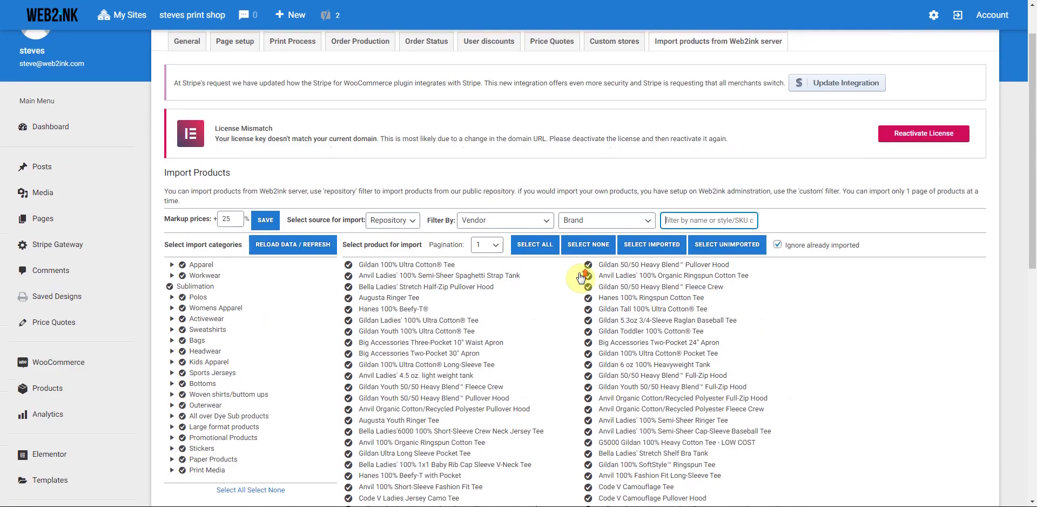
scroll(582, 279, up, 1)
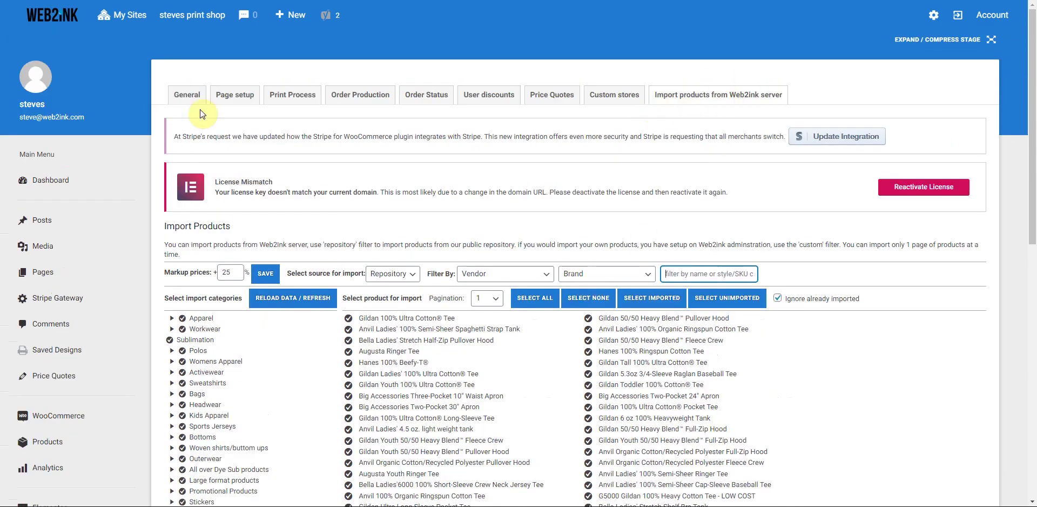
Return to the dashboard home and open the product import page from its setup shortcuts.
click(39, 184)
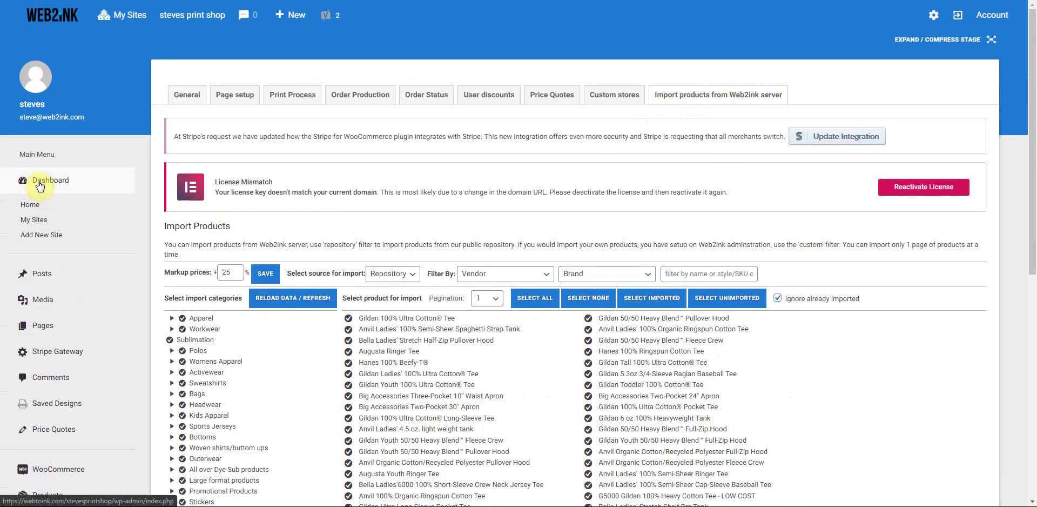
click(28, 209)
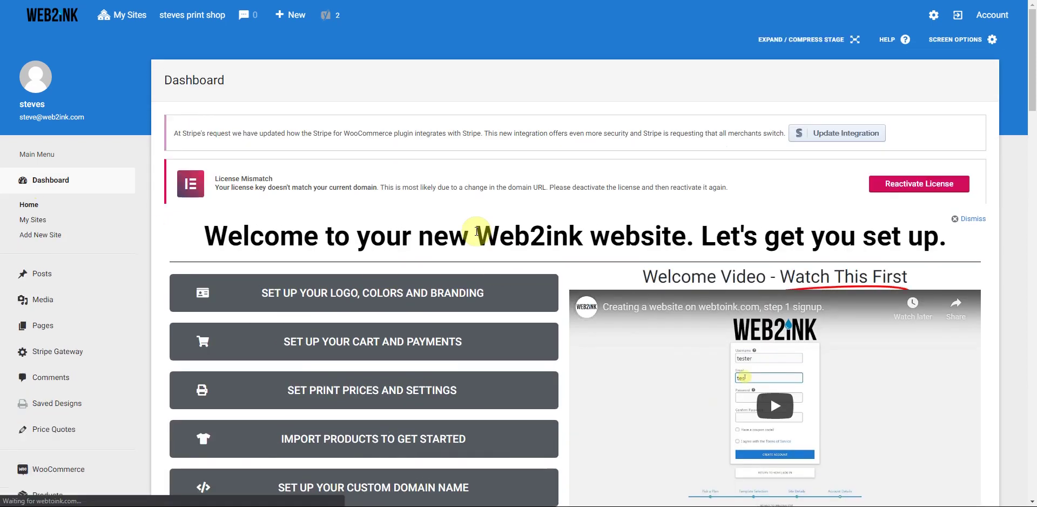
scroll(477, 232, down, 2)
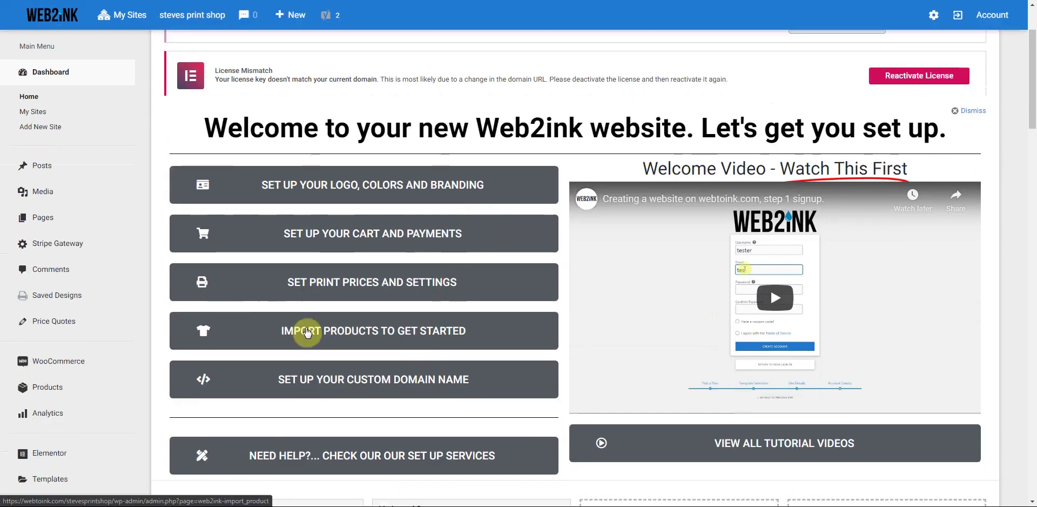
click(256, 334)
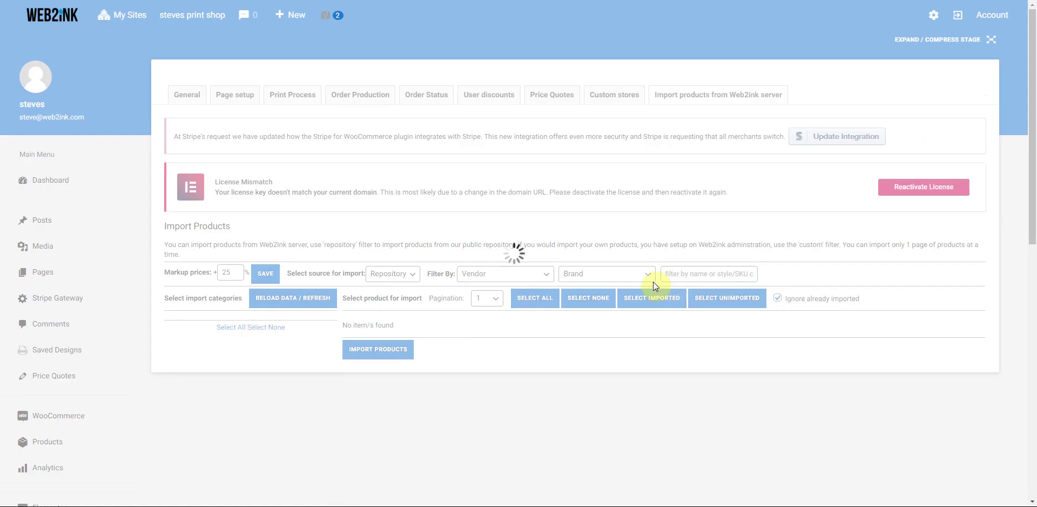
scroll(654, 286, down, 2)
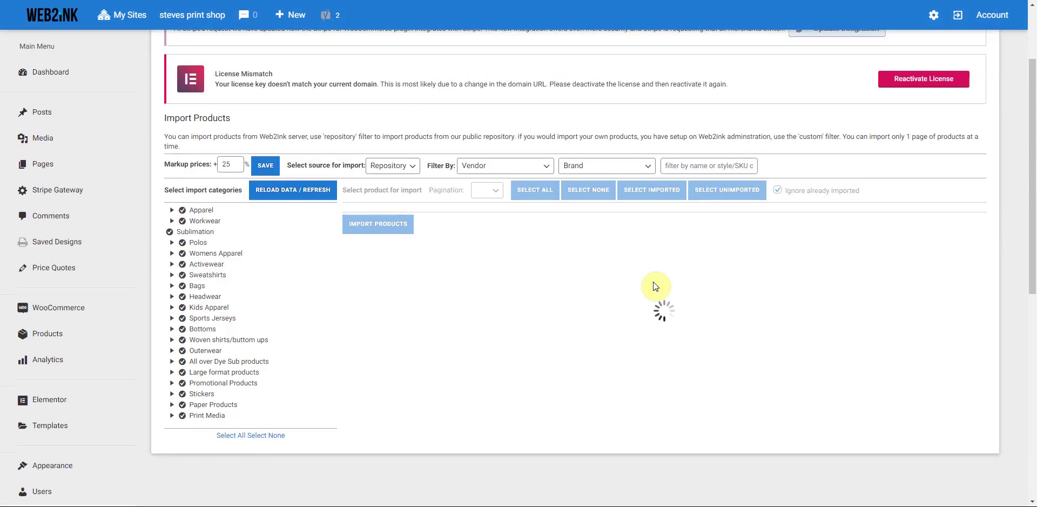
scroll(655, 286, up, 1)
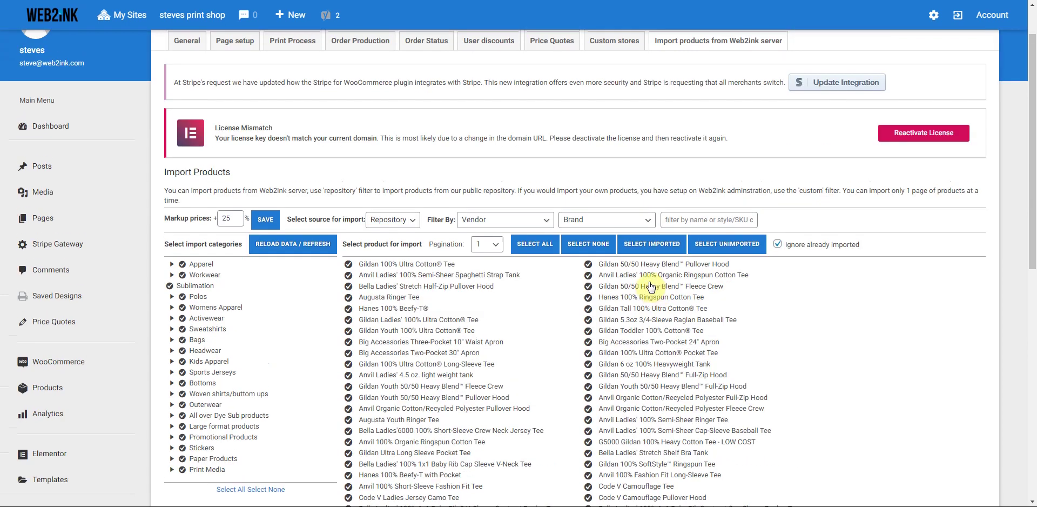
Open the custom domain name setup from the dashboard and go to the custom domain field.
click(51, 125)
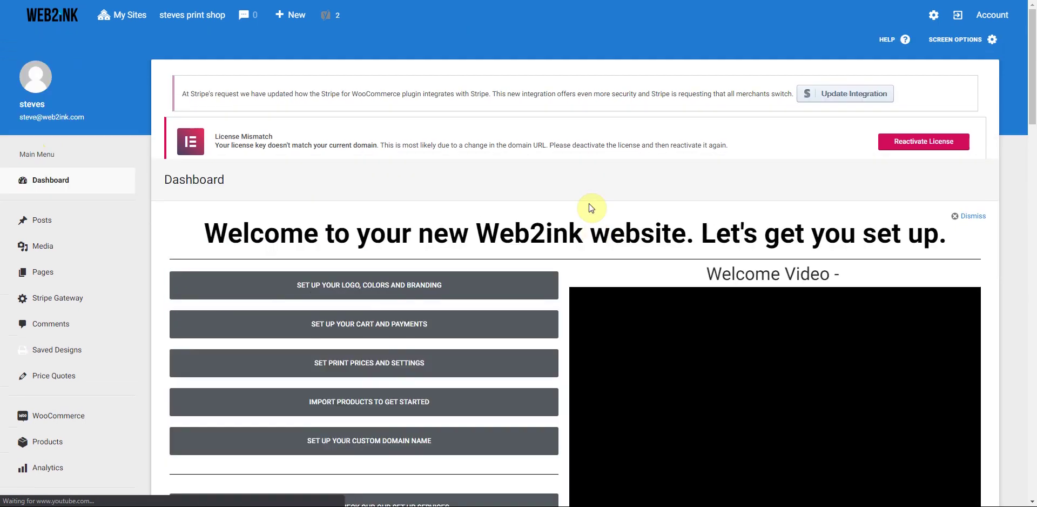
scroll(555, 244, down, 2)
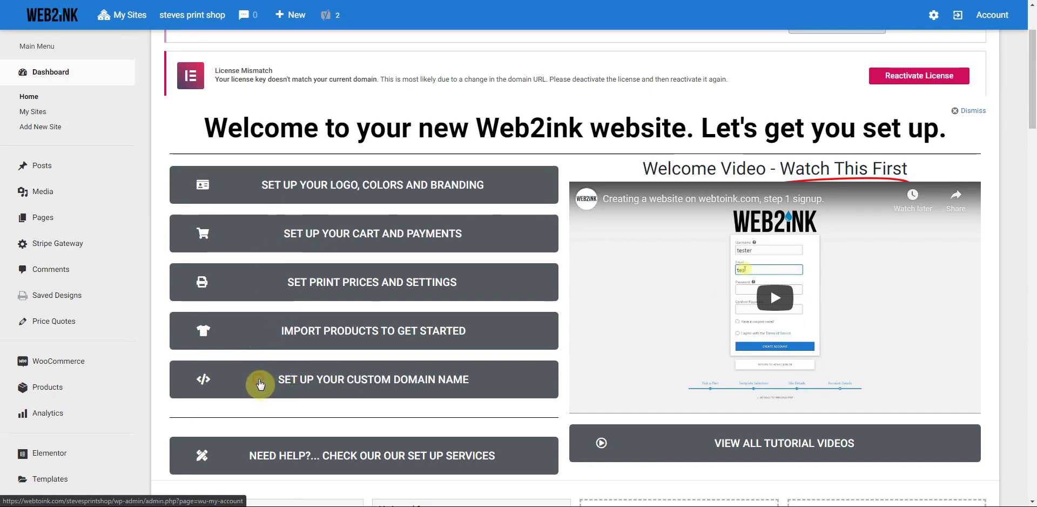
click(261, 383)
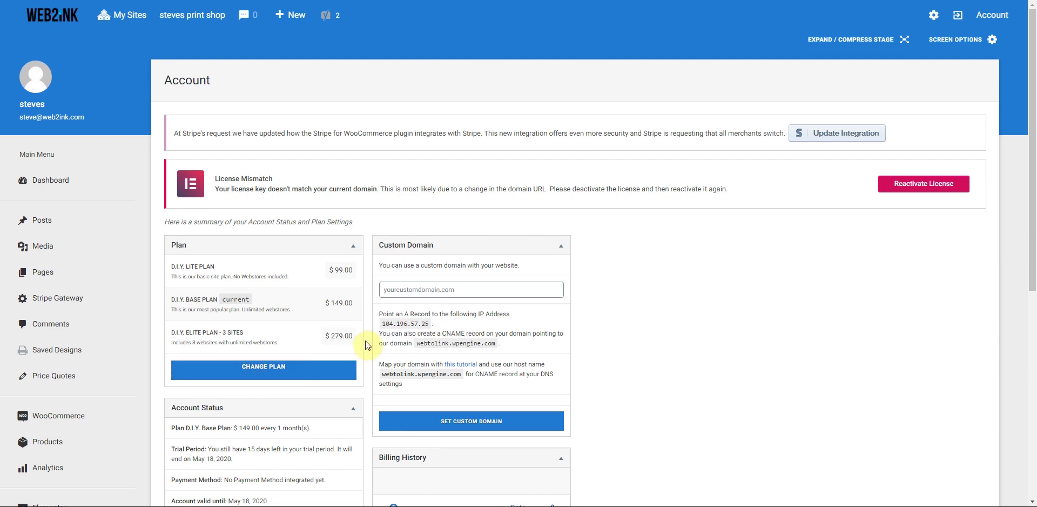
scroll(367, 345, down, 1)
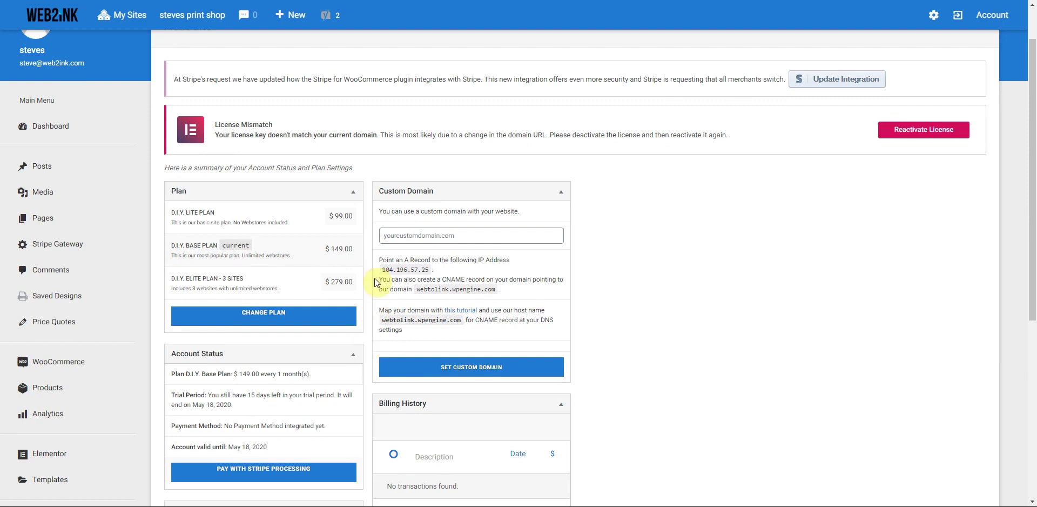
click(394, 235)
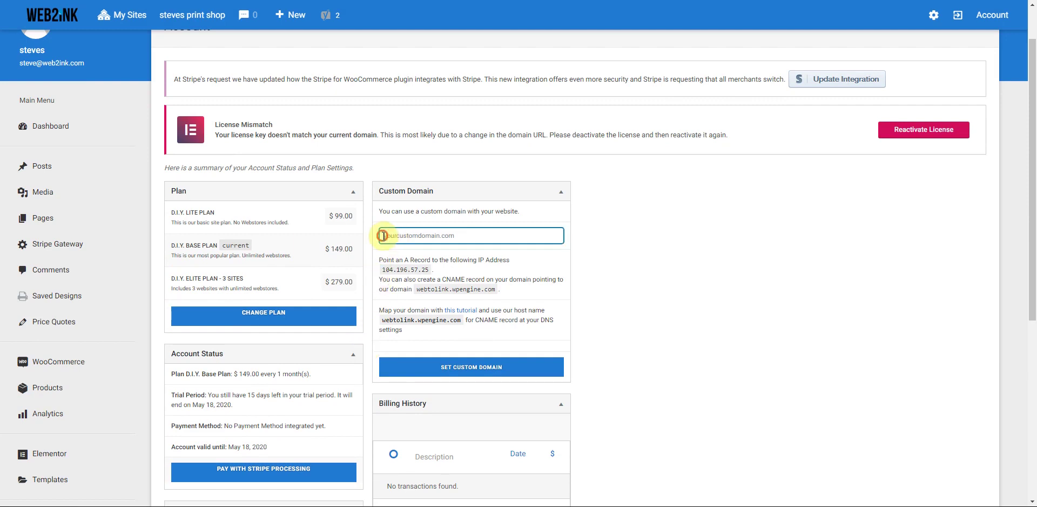
click(471, 236)
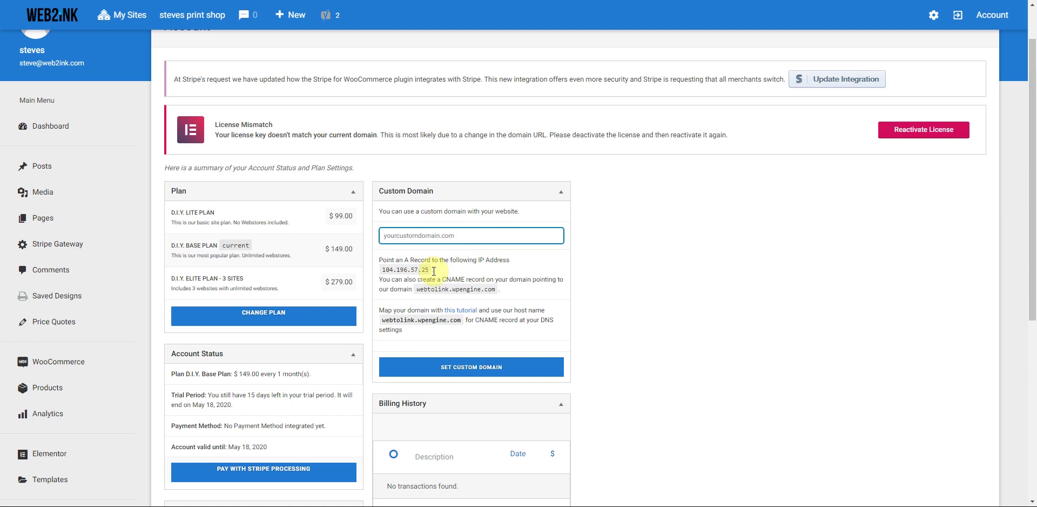
Examine the A Record IP address and the CNAME host that a custom domain must point to.
click(382, 271)
drag(382, 271, 418, 261)
click(430, 272)
click(444, 273)
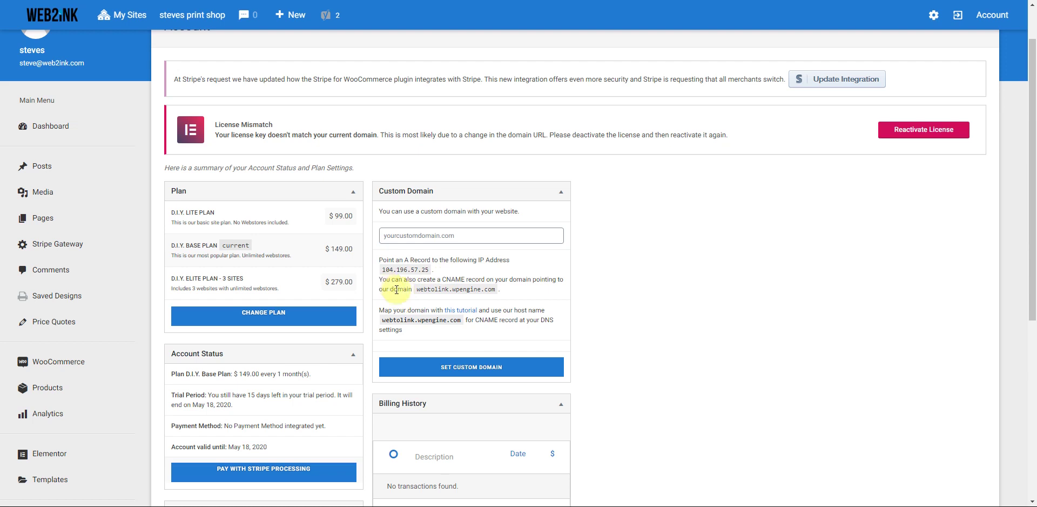
drag(417, 290, 498, 295)
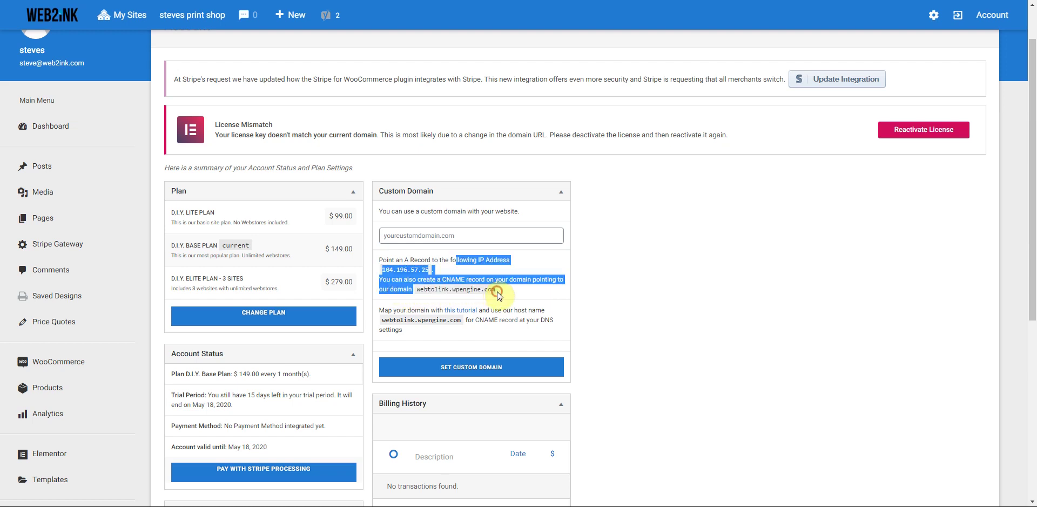
Review the Custom Domain section's domain field, mapping tutorial link and A Record instructions.
click(498, 295)
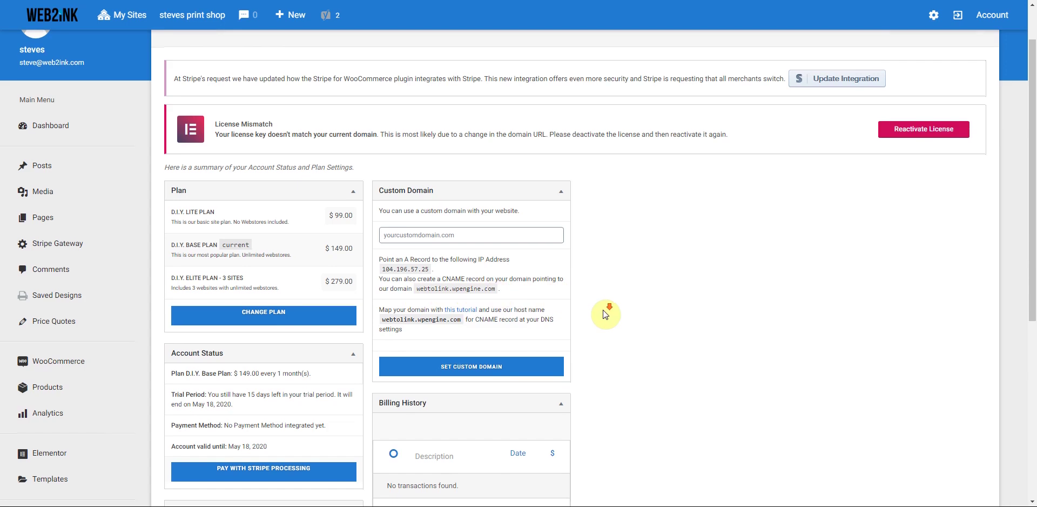
scroll(606, 314, down, 1)
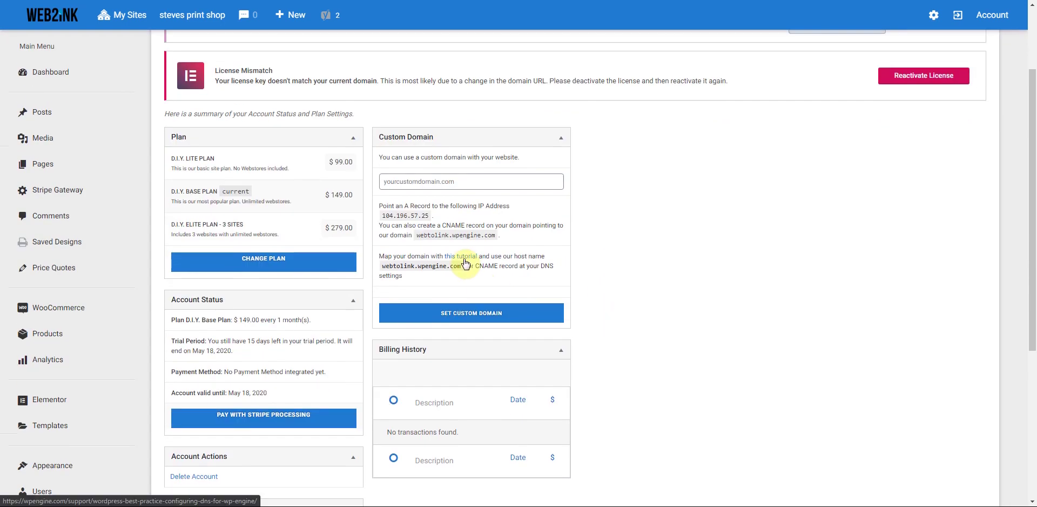
scroll(606, 337, up, 1)
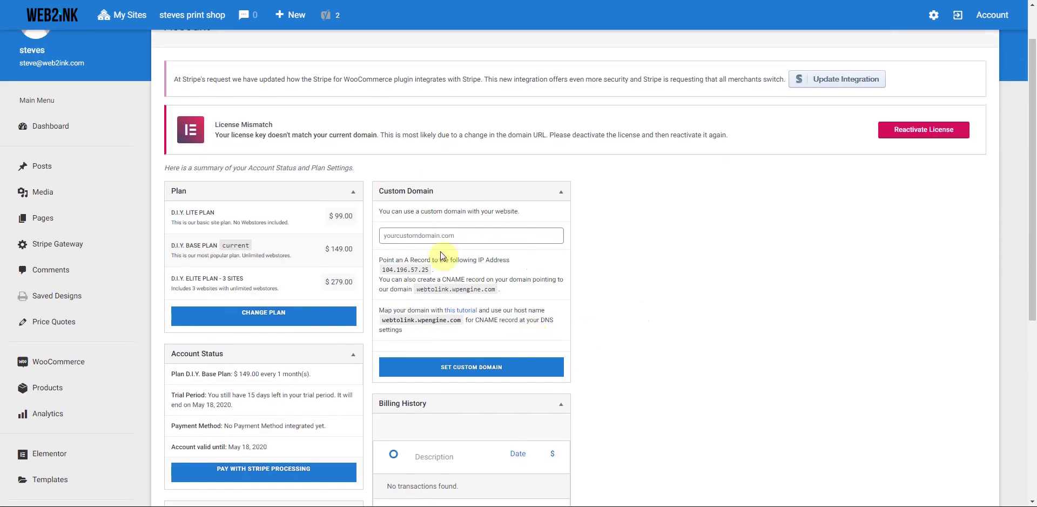
click(409, 235)
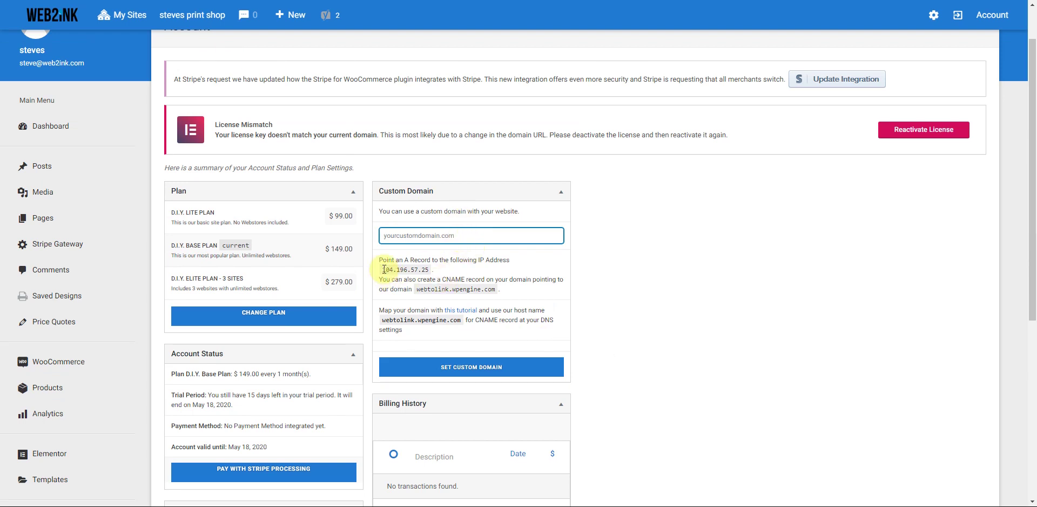
drag(420, 260, 429, 269)
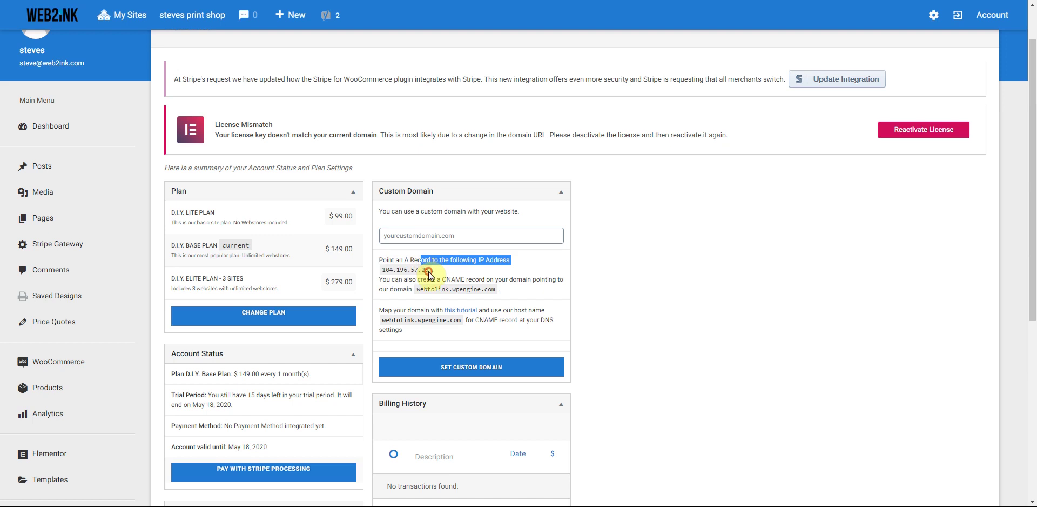
click(430, 272)
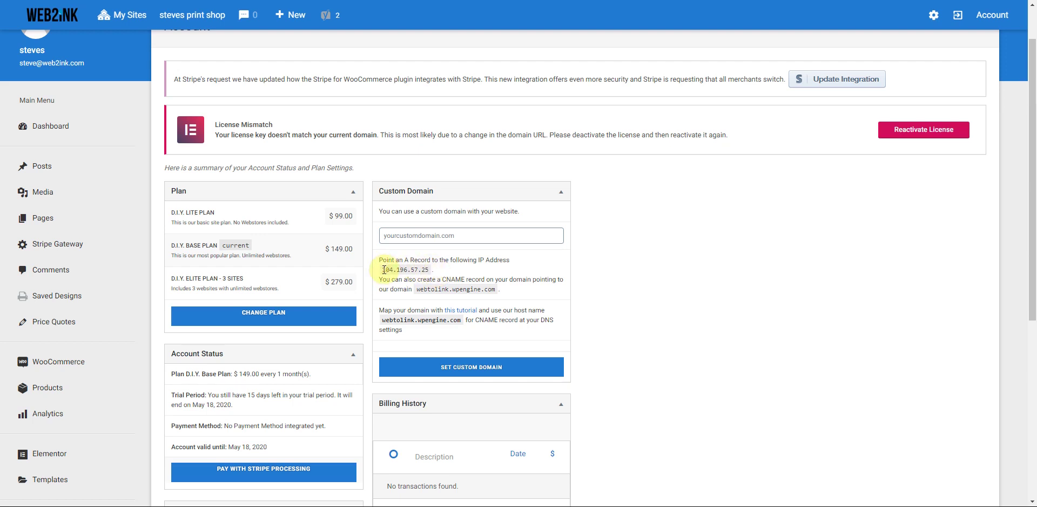
Leave the account page and return to the dashboard home.
scroll(581, 324, up, 1)
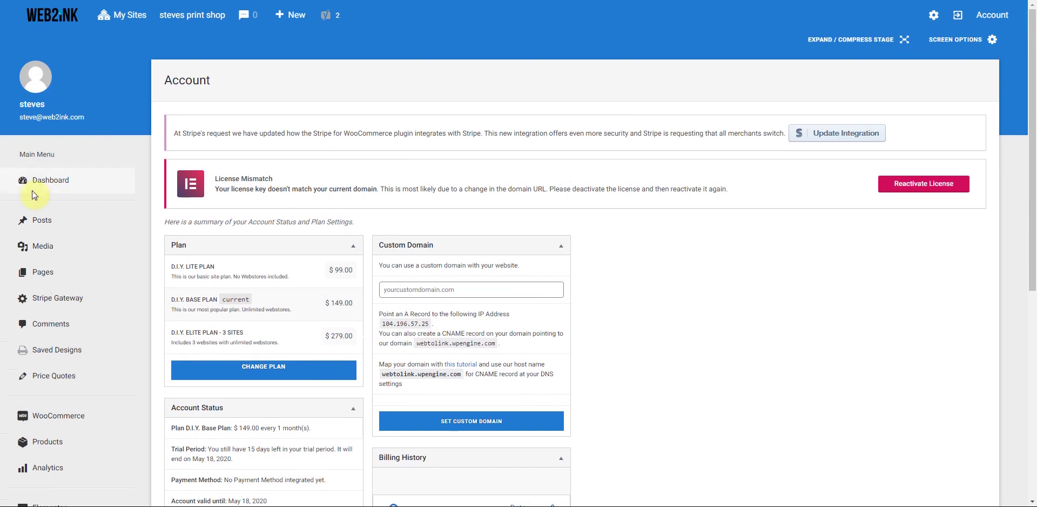
mouse_move(37, 185)
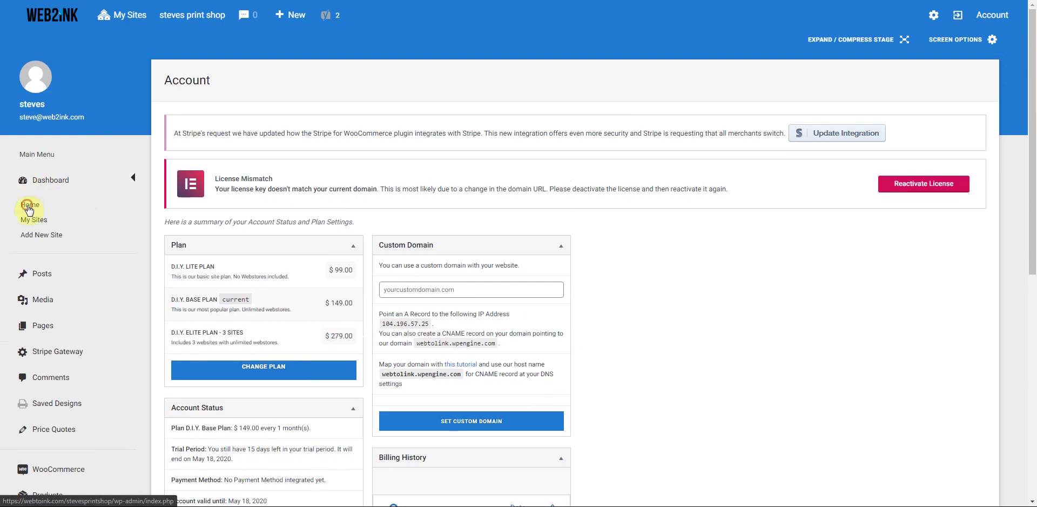
click(29, 206)
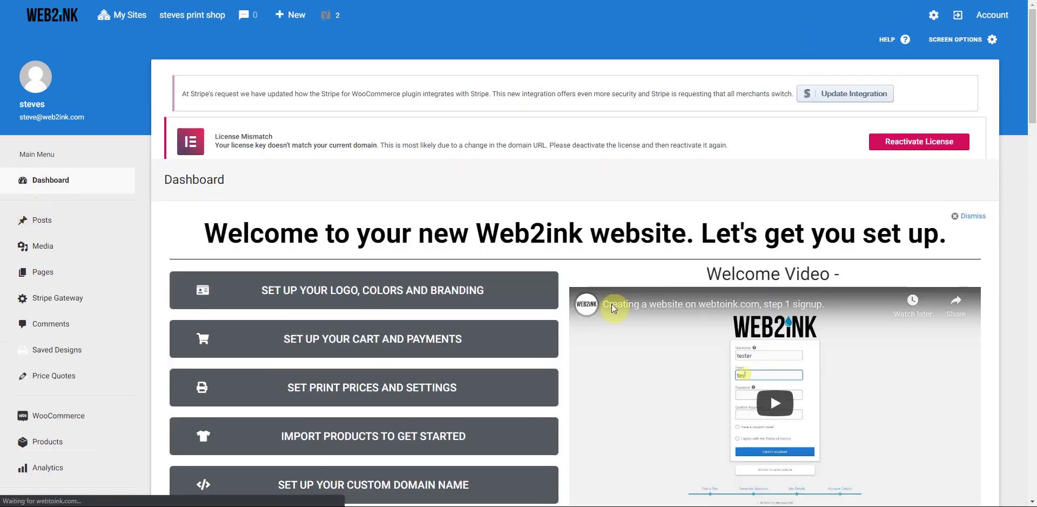
Open the set-up services page from the dashboard and choose All 5 Services Above as the setup service.
scroll(556, 312, down, 3)
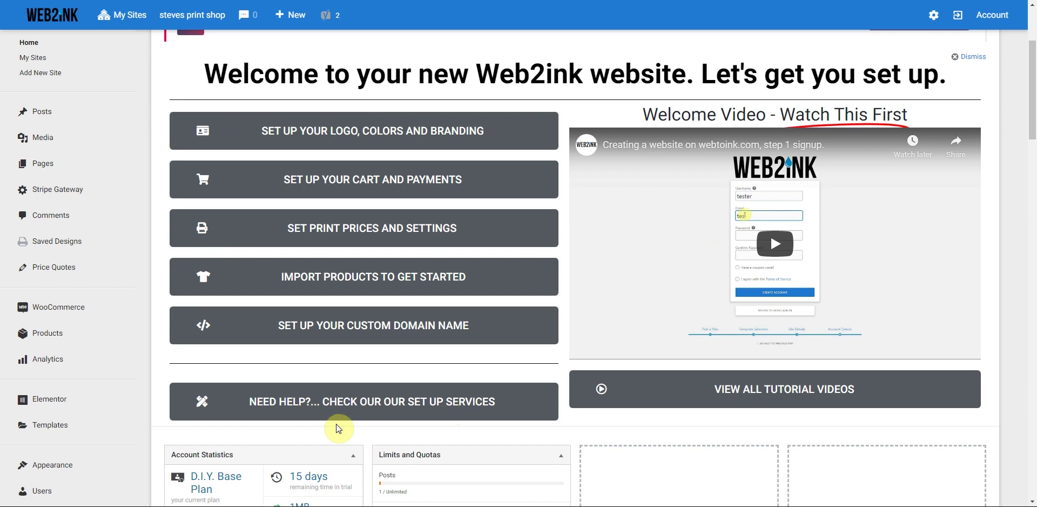
click(359, 404)
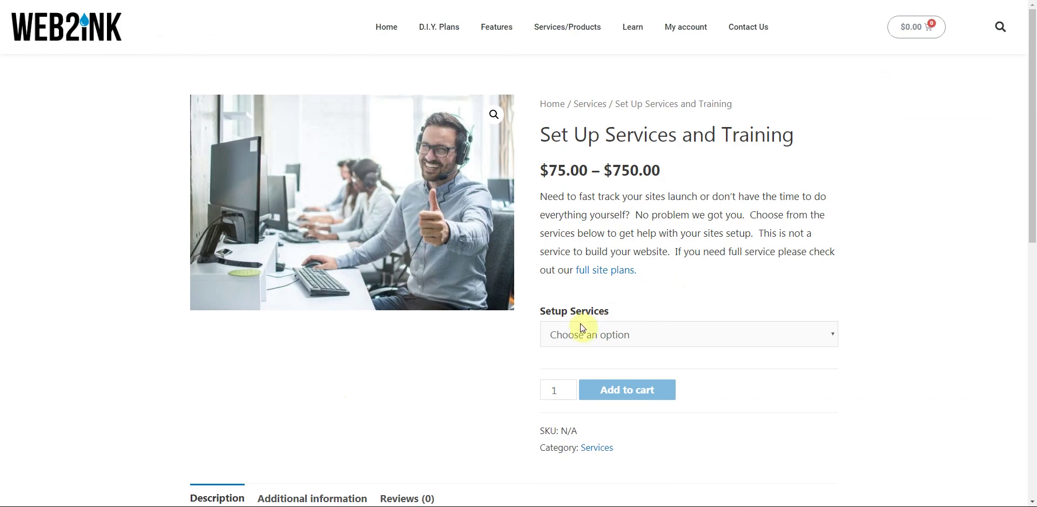
click(833, 337)
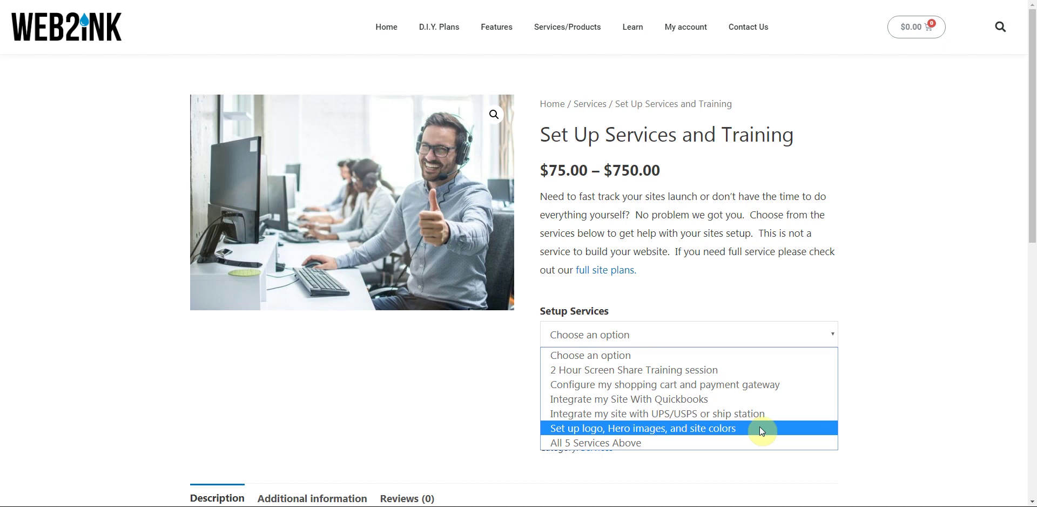
click(630, 442)
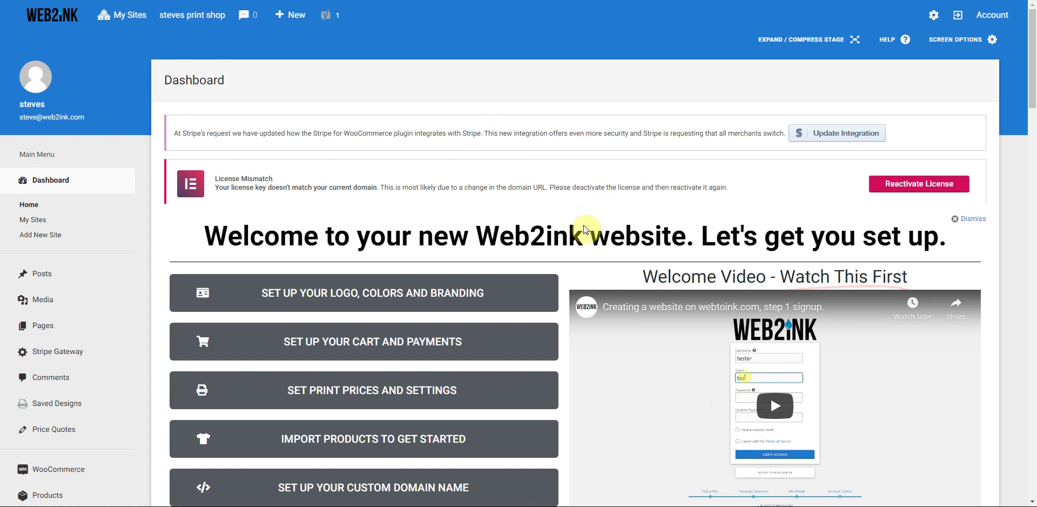
Open the page with all tutorial videos from the dashboard home.
scroll(565, 272, down, 1)
scroll(560, 324, down, 1)
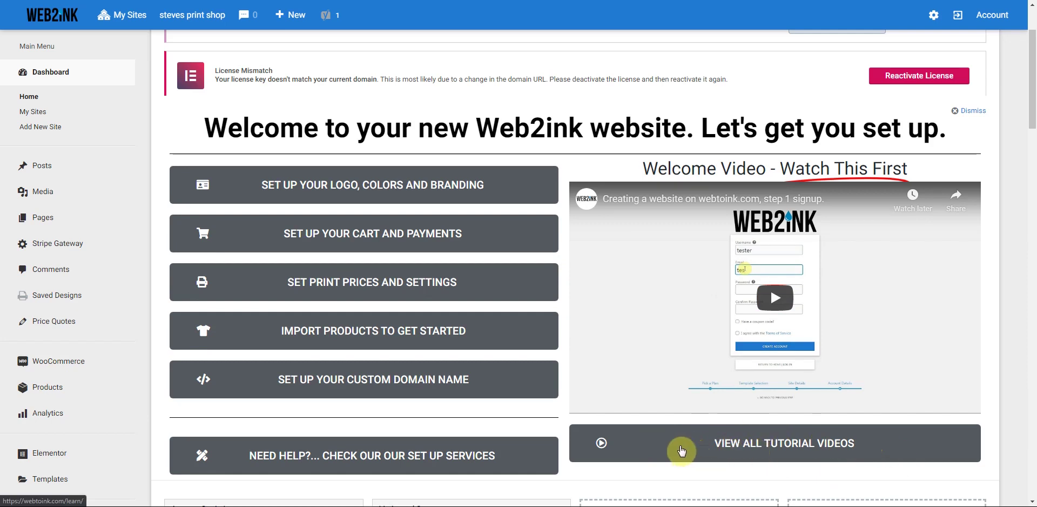
click(682, 451)
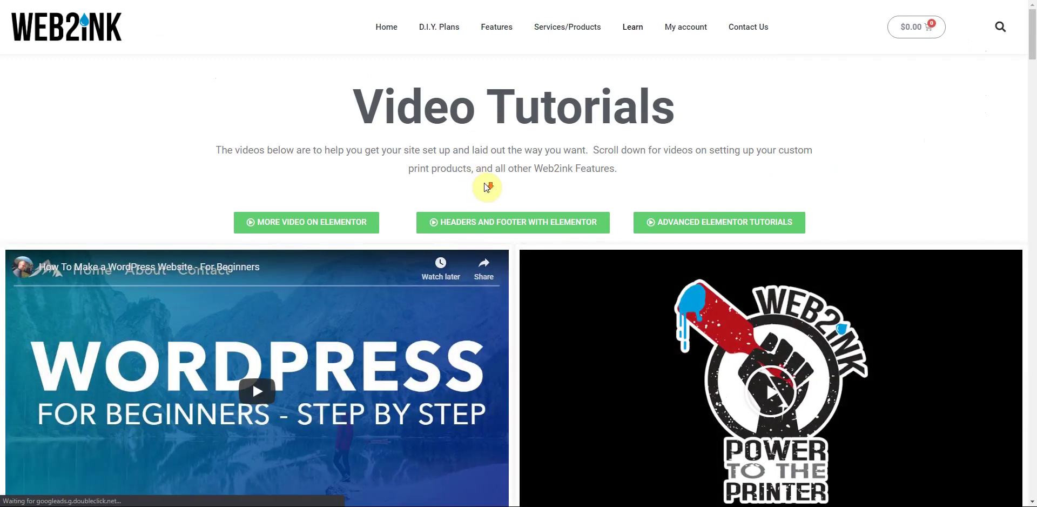
Look through the video tutorials on website pages, Elementor, and print, product and price related functions.
scroll(413, 313, down, 1)
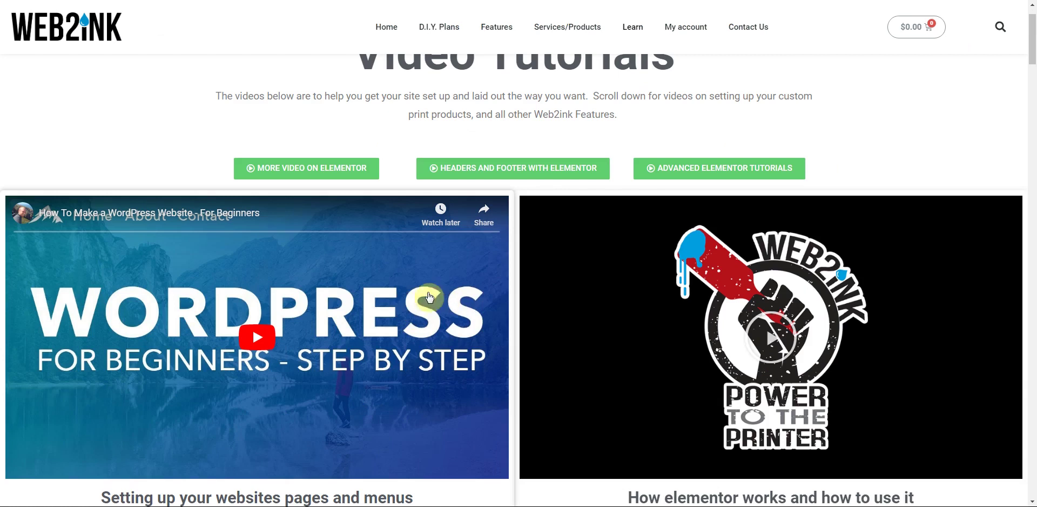
scroll(542, 310, down, 1)
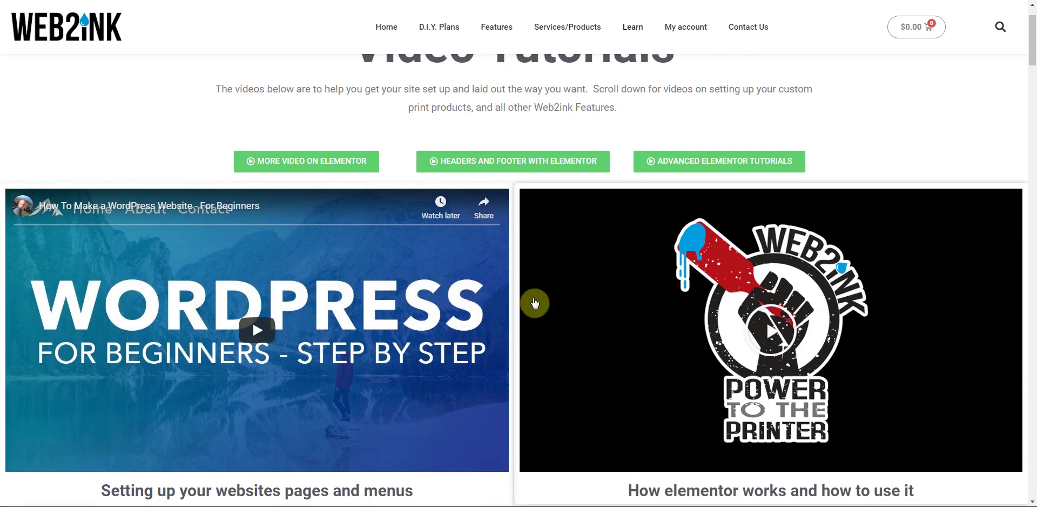
scroll(563, 301, down, 1)
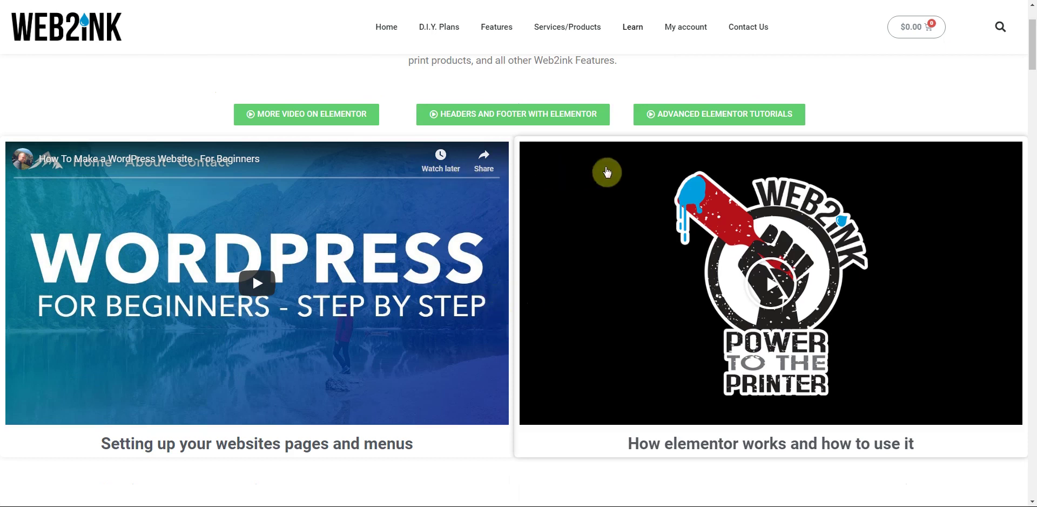
scroll(672, 172, up, 1)
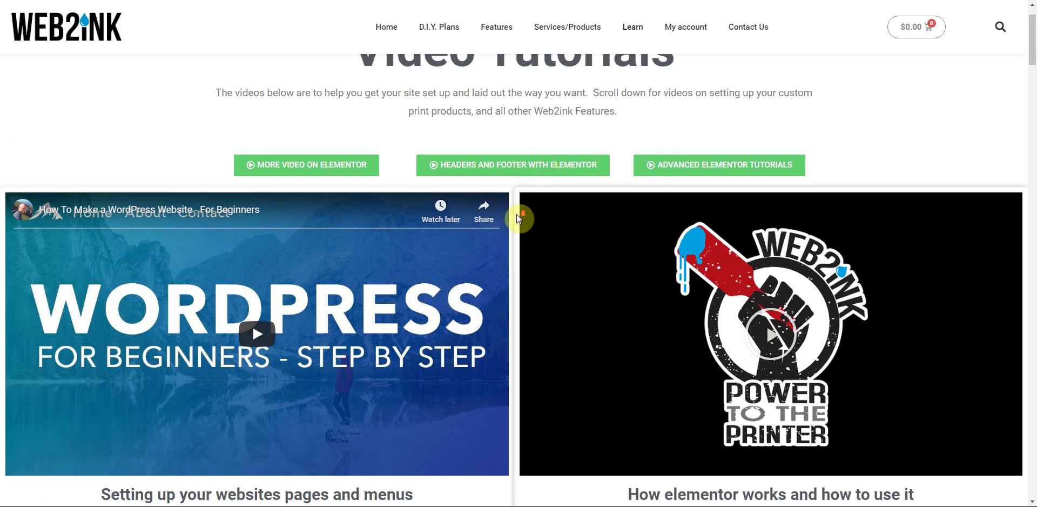
scroll(503, 259, down, 7)
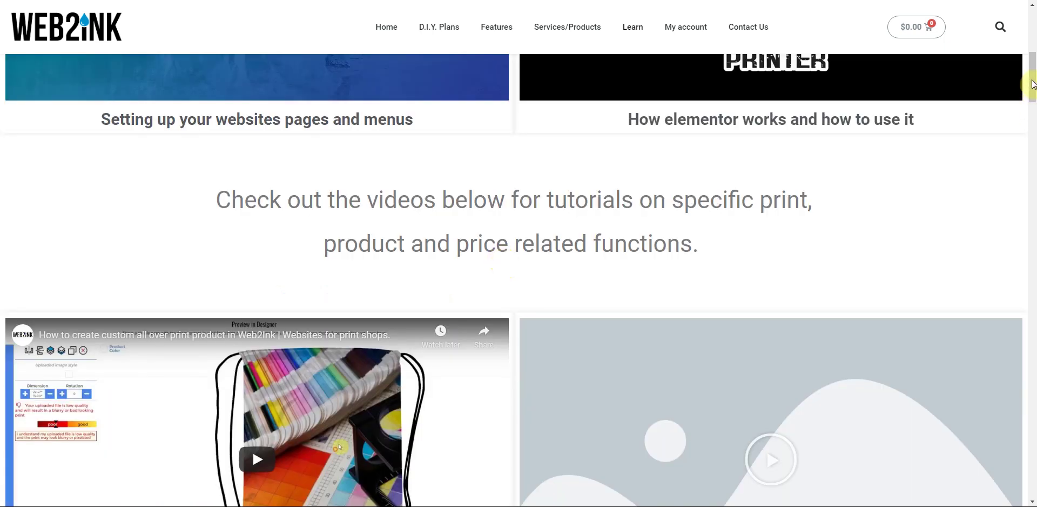
drag(1032, 115, 1032, 212)
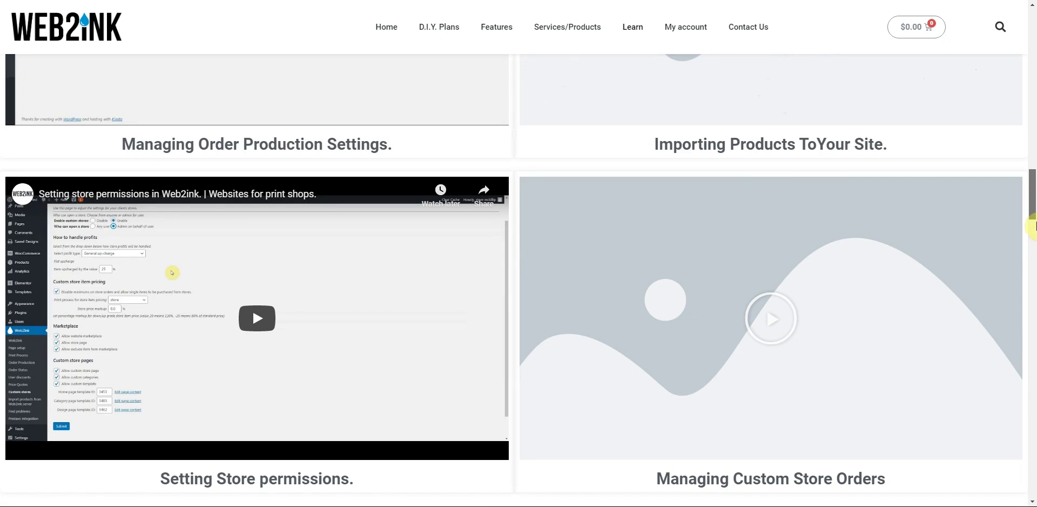
scroll(1033, 226, down, 5)
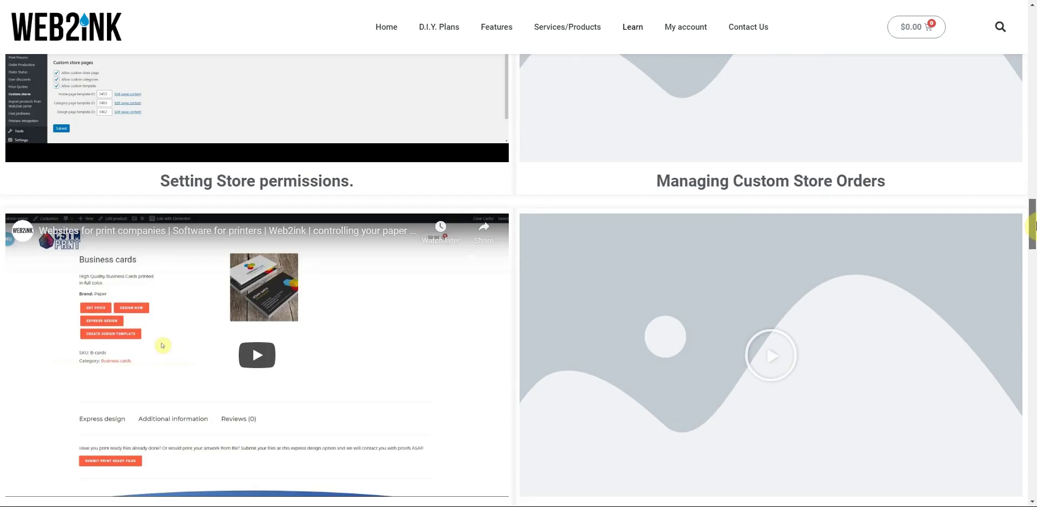
drag(1033, 225, 1033, 277)
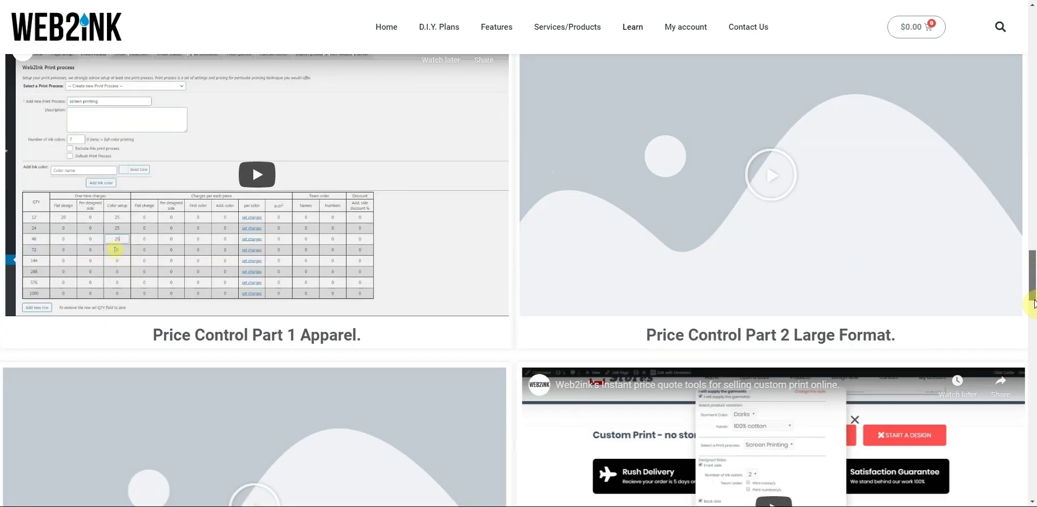
drag(1033, 272, 1032, 70)
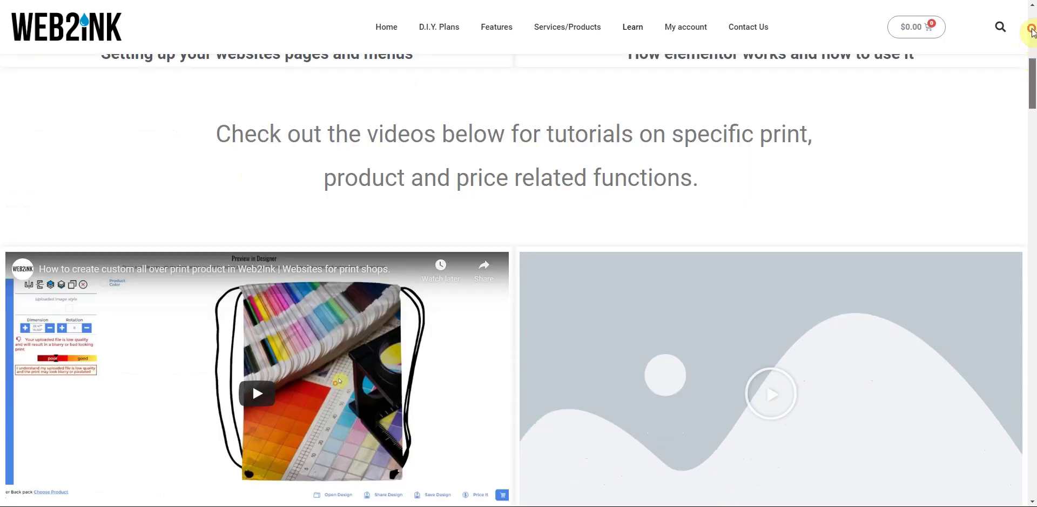
click(1032, 38)
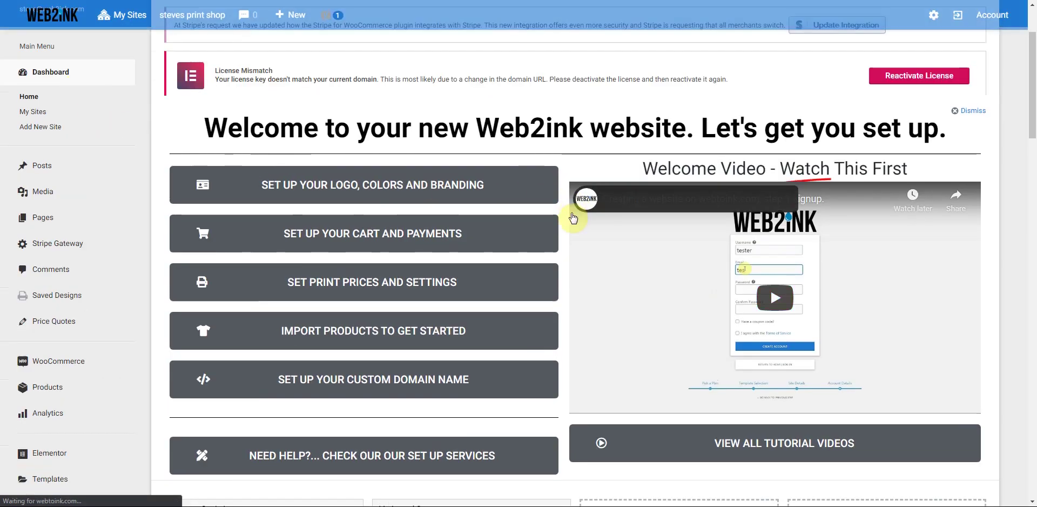
Read the License Mismatch notice above the dashboard's welcome section.
scroll(564, 224, up, 1)
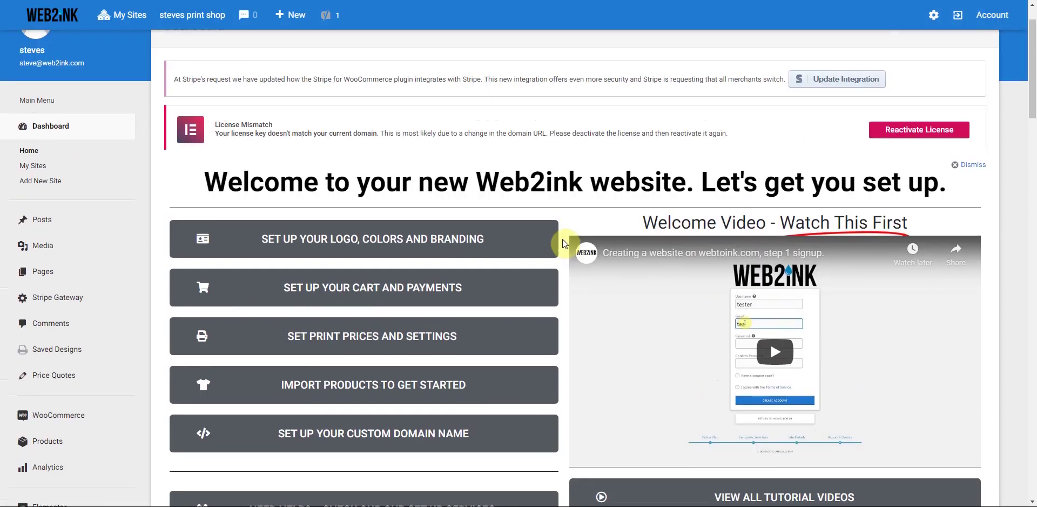
scroll(563, 219, up, 1)
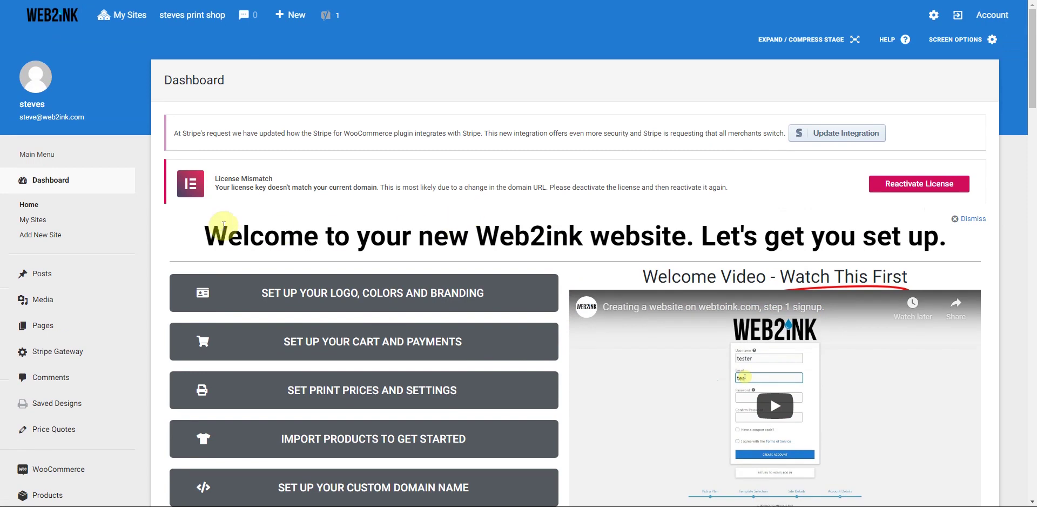
triple_click(217, 179)
drag(309, 189, 216, 184)
click(734, 193)
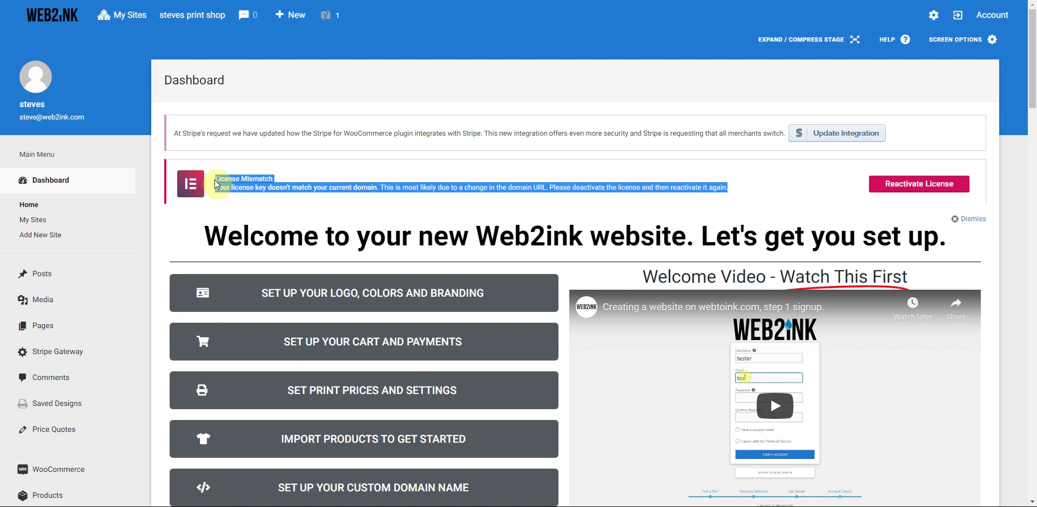
drag(378, 208, 541, 206)
click(728, 197)
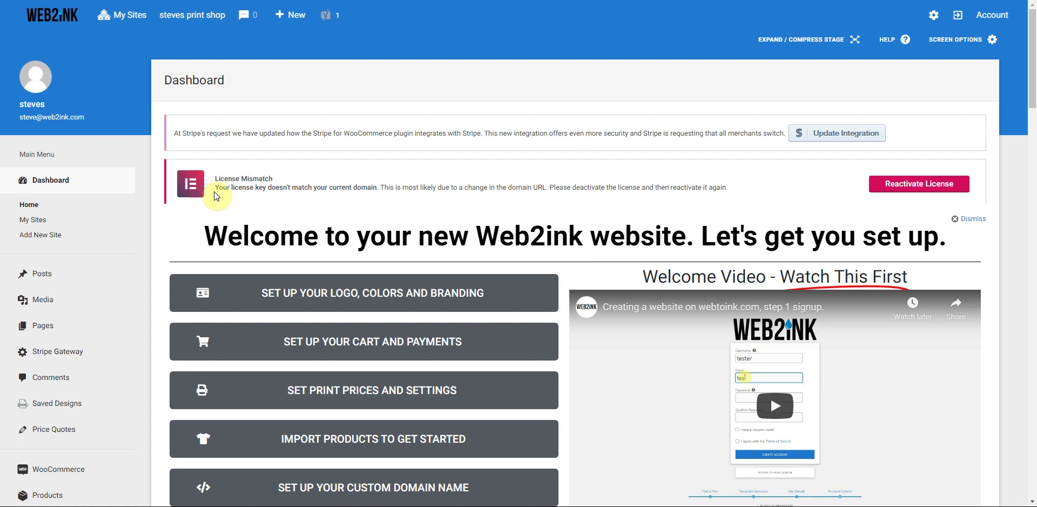
drag(214, 179, 723, 205)
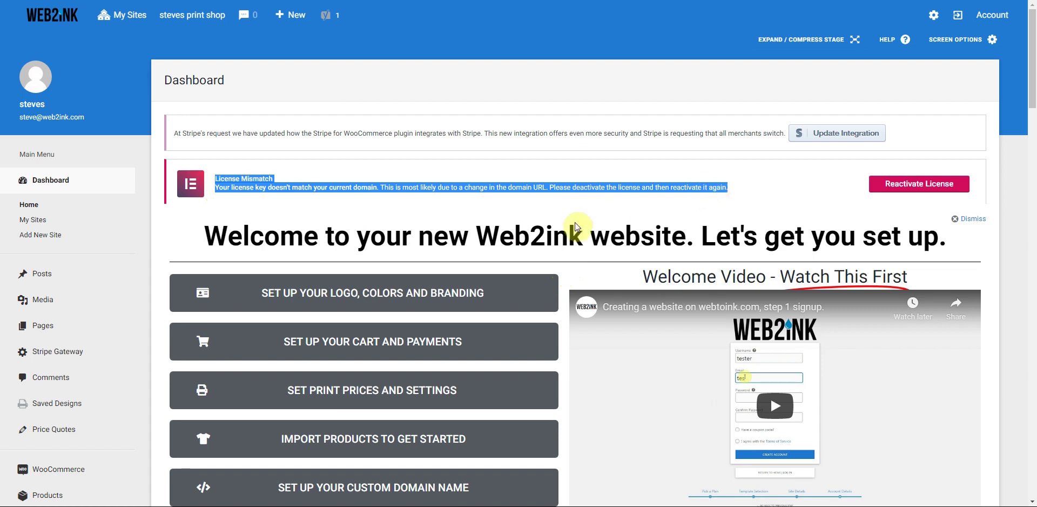
click(564, 270)
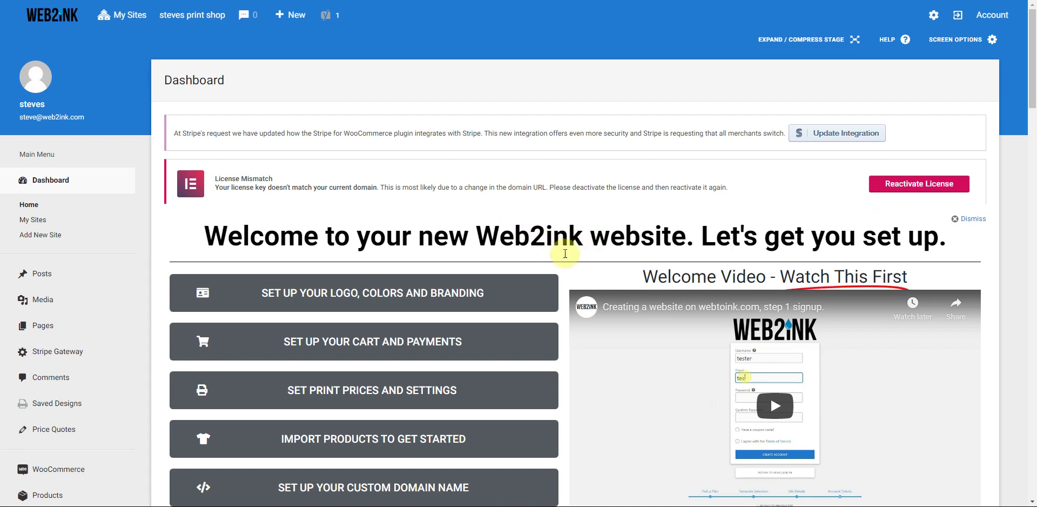
Open the Starter Templates library from the site's appearance settings.
scroll(564, 253, down, 2)
scroll(564, 256, down, 1)
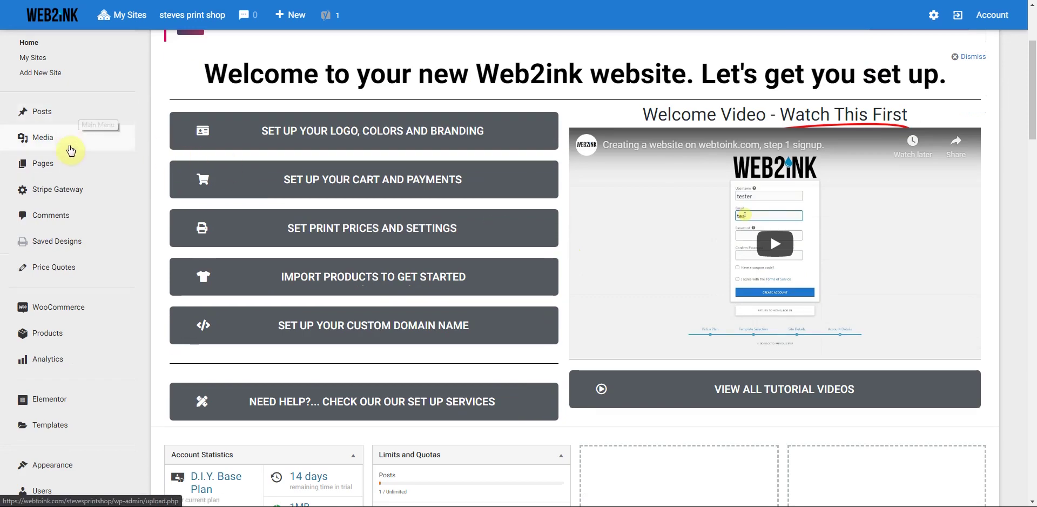
scroll(76, 229, down, 2)
scroll(76, 231, down, 2)
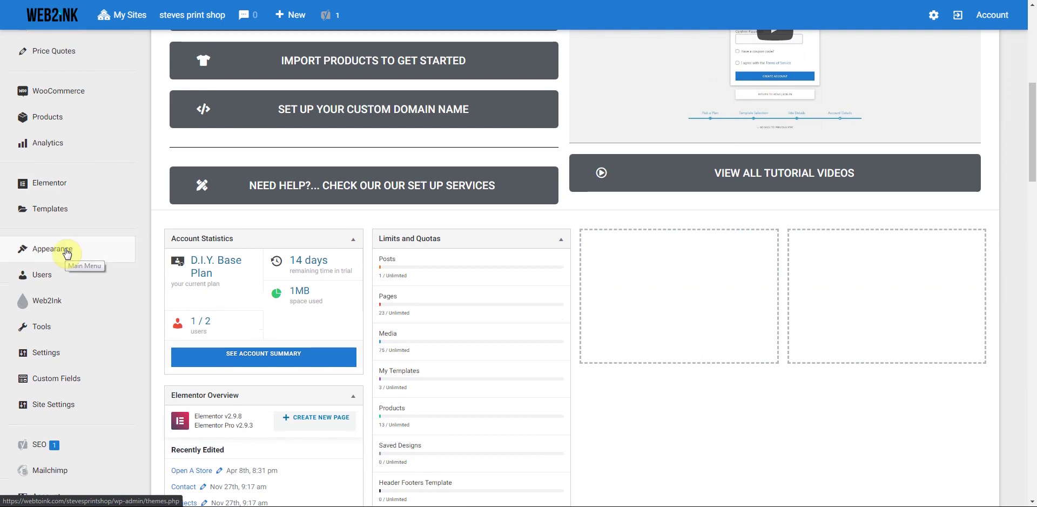
click(67, 253)
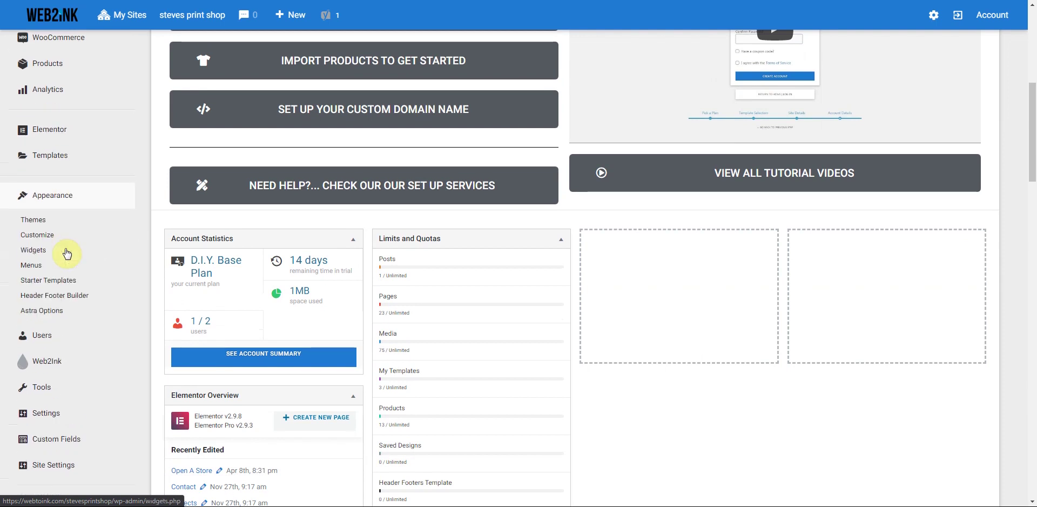
click(38, 286)
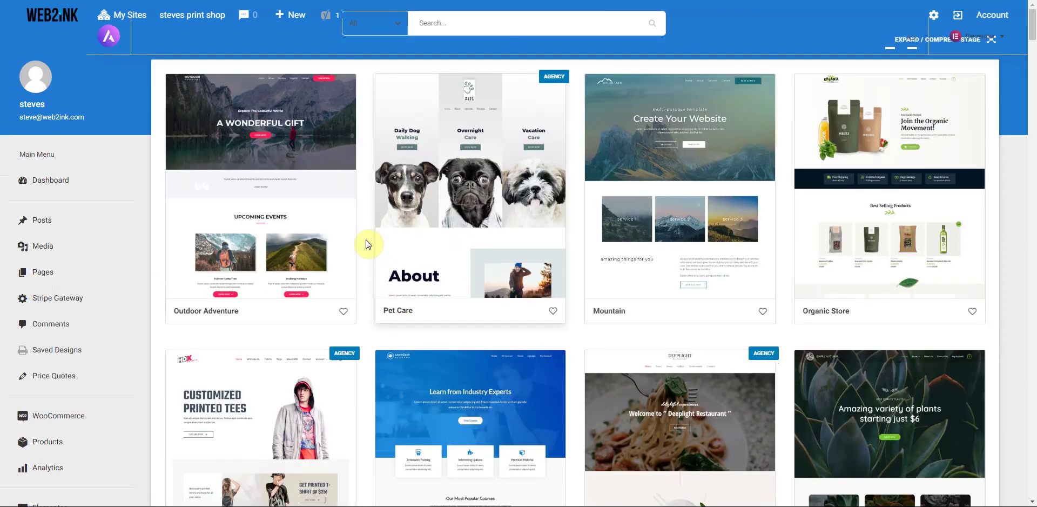
Browse the Starter Templates library to examine the website designs offered for different kinds of businesses.
scroll(368, 244, down, 3)
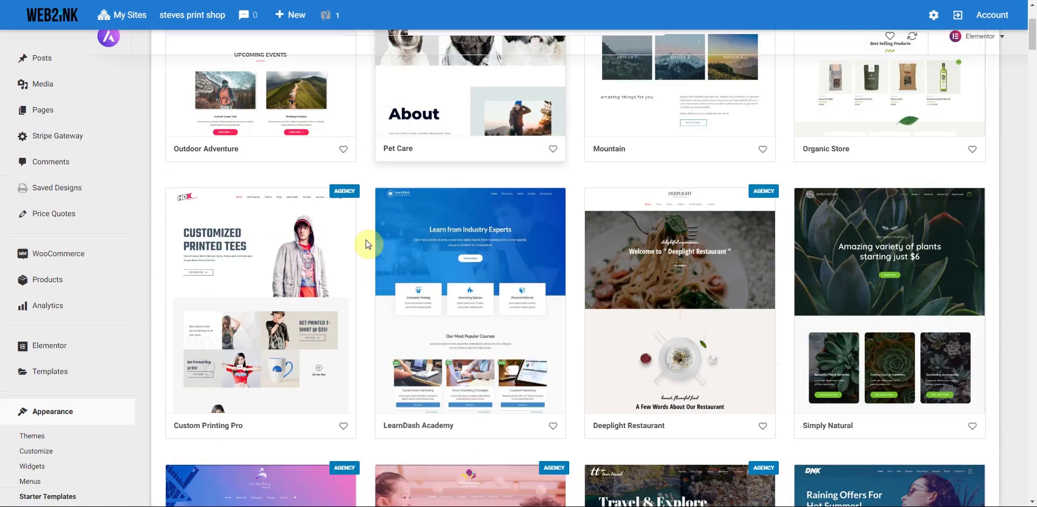
scroll(367, 244, down, 9)
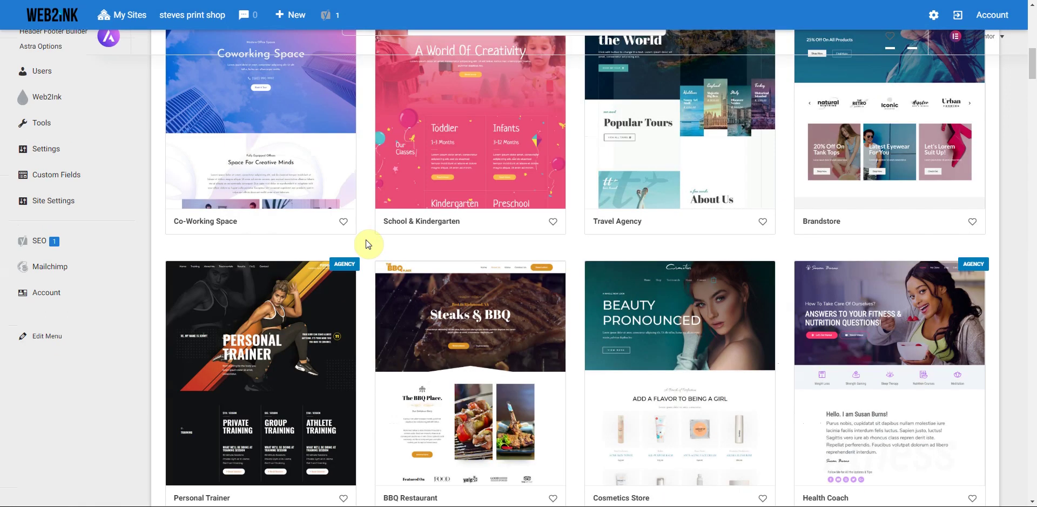
scroll(368, 244, down, 9)
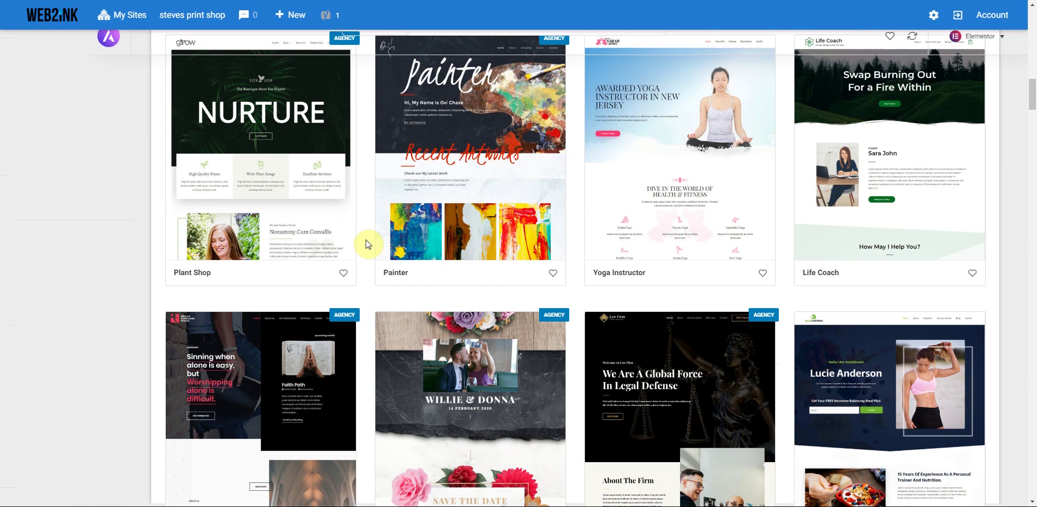
scroll(367, 244, down, 3)
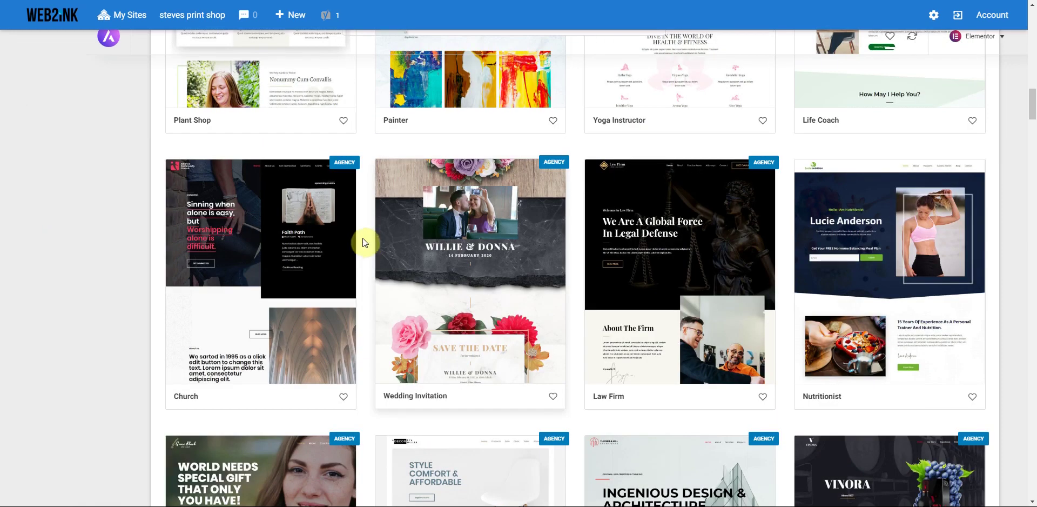
scroll(364, 243, down, 4)
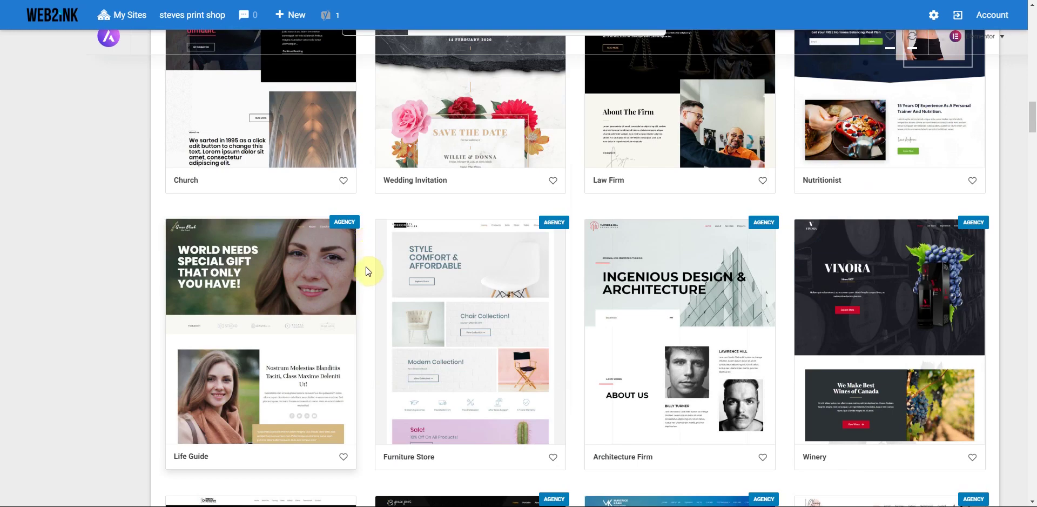
scroll(365, 270, down, 3)
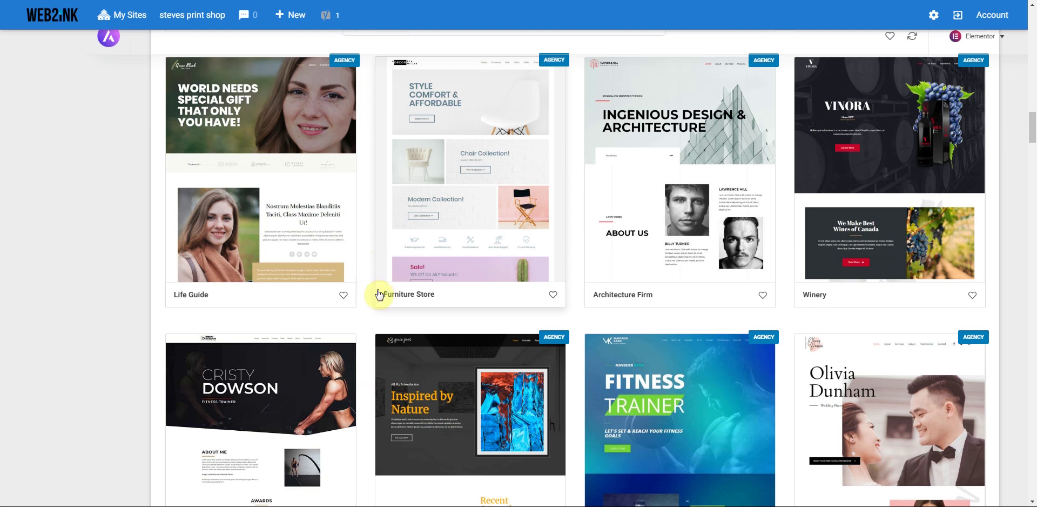
scroll(475, 270, down, 7)
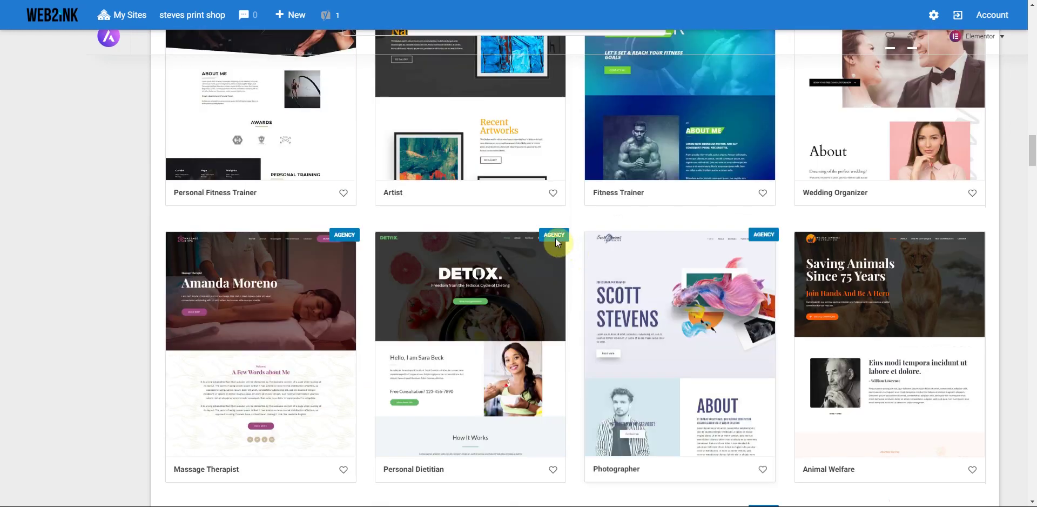
scroll(579, 296, up, 12)
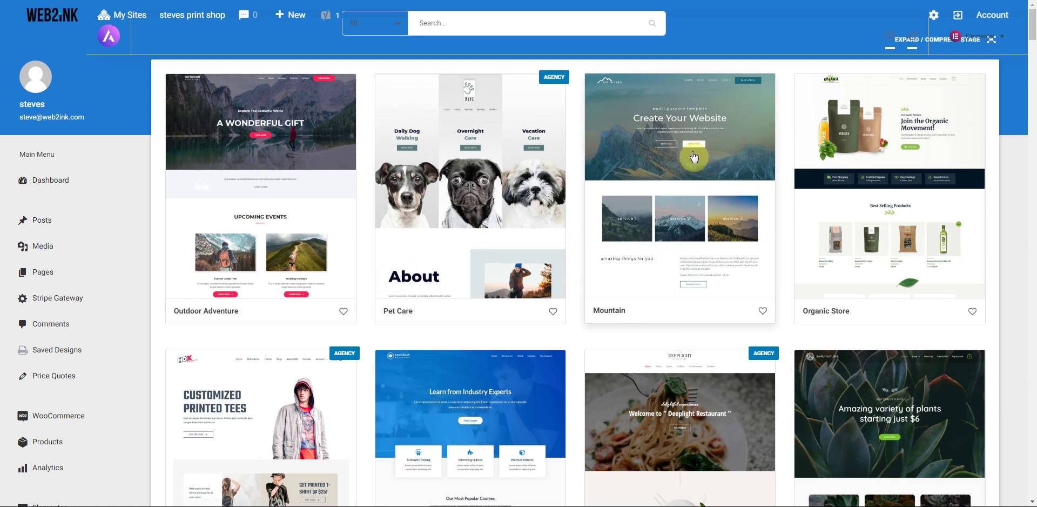
Inspect the page templates and import options of the Mountain and Pet Care starter templates, returning to the library after each.
click(720, 139)
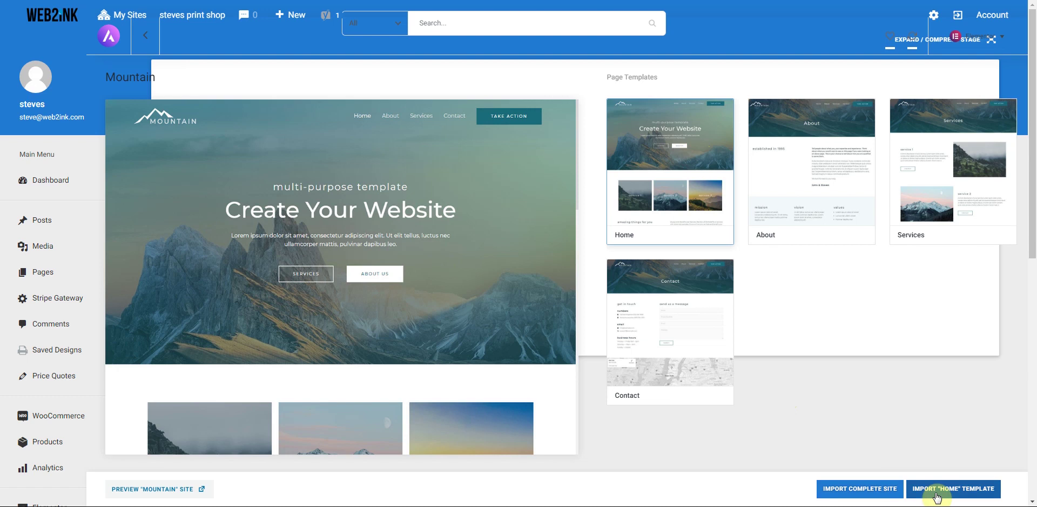
click(144, 35)
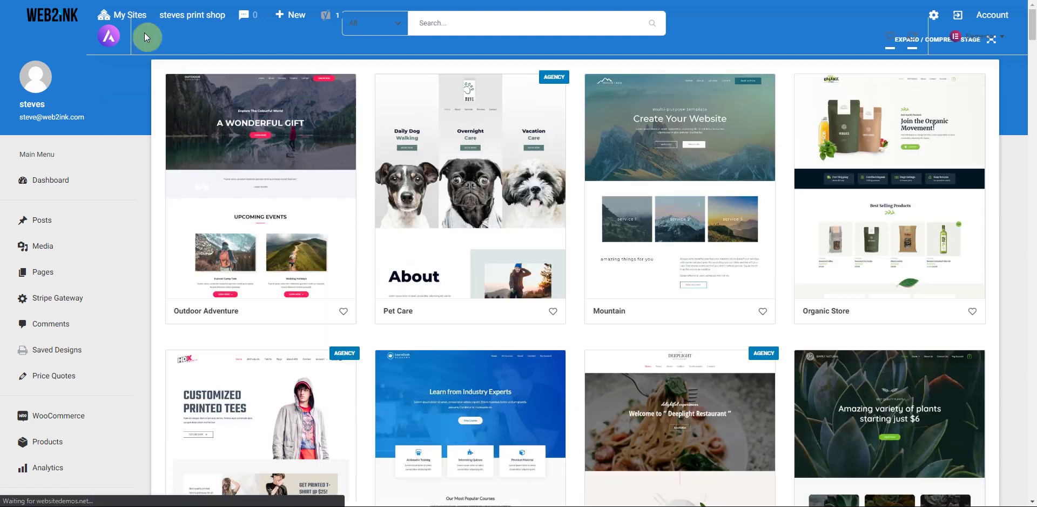
click(471, 203)
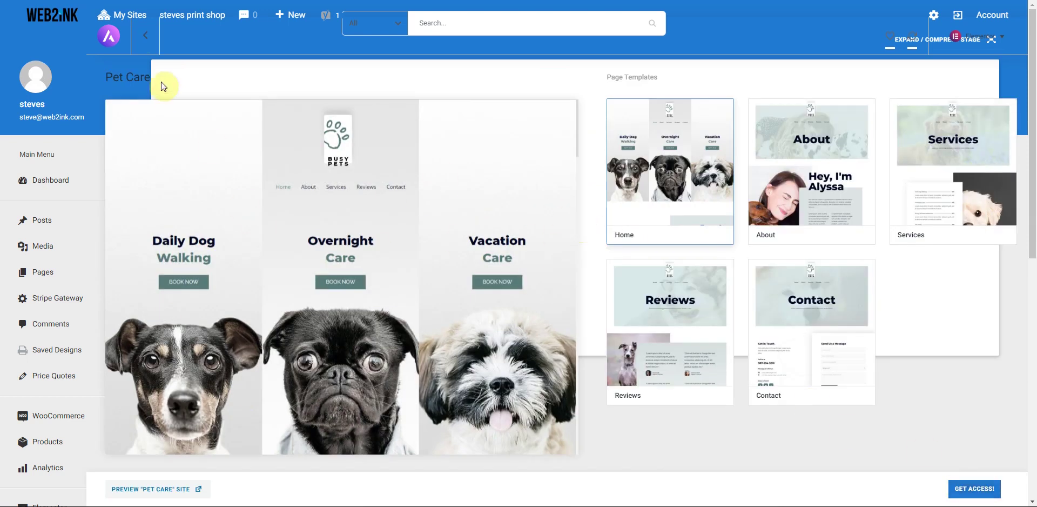
click(145, 38)
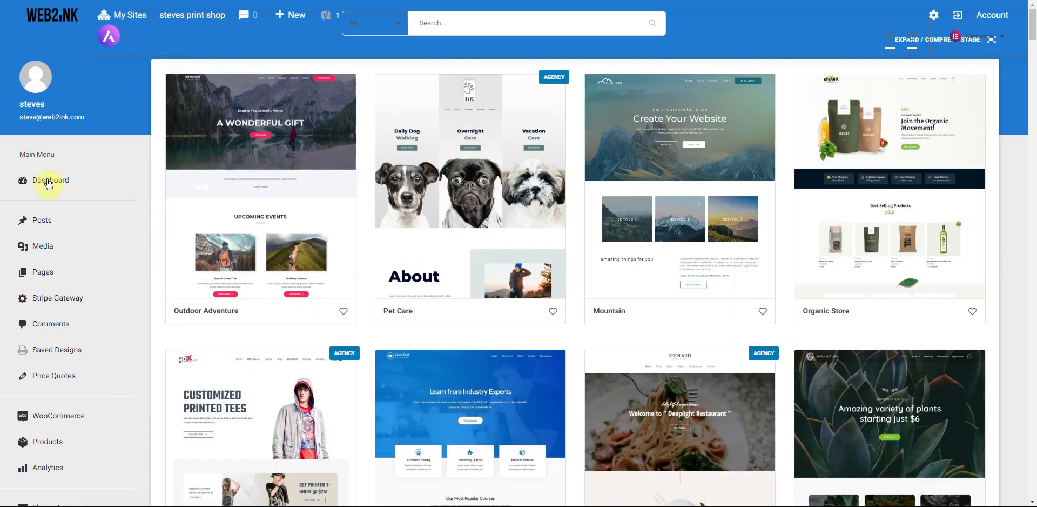
Return to the dashboard home and review the welcome section's setup links and tutorial video link.
mouse_move(35, 181)
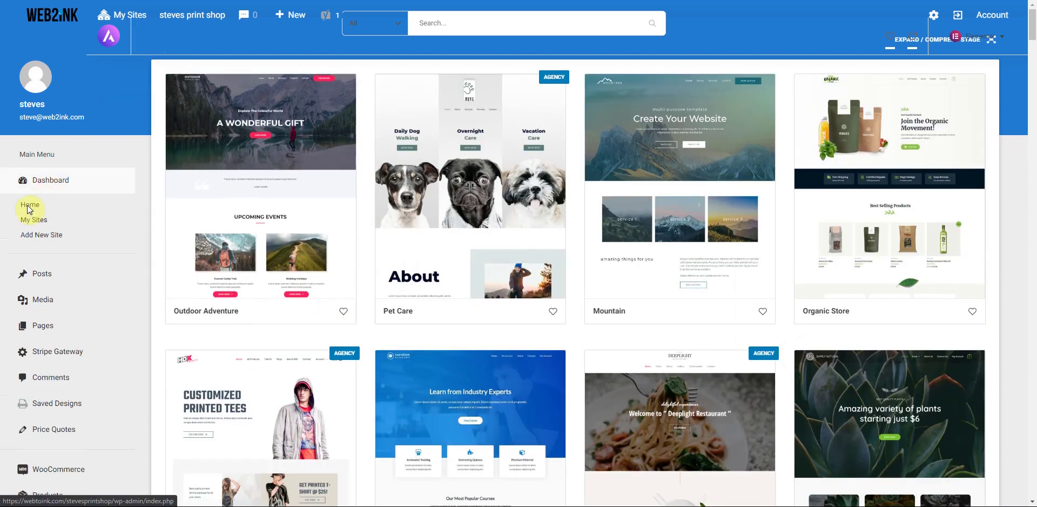
click(29, 209)
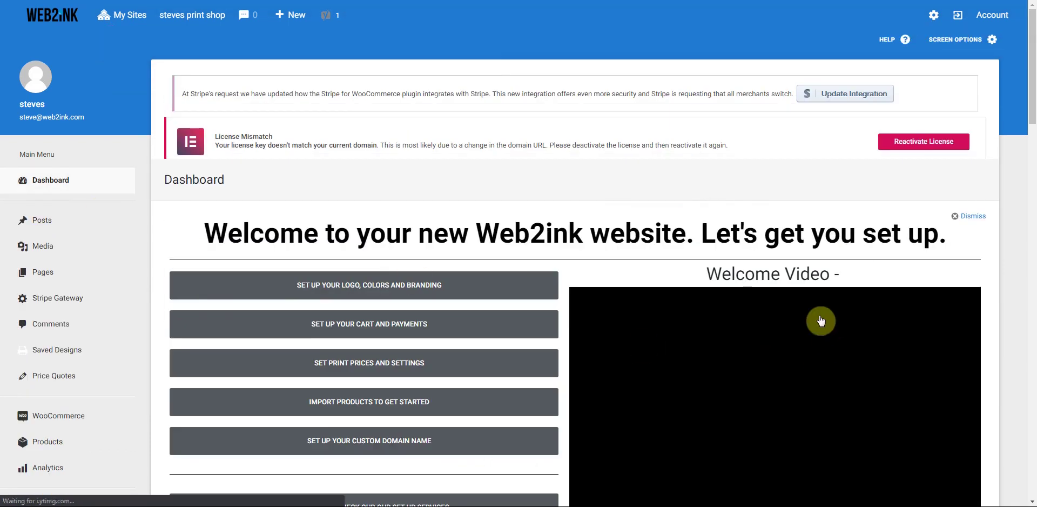
scroll(752, 319, down, 3)
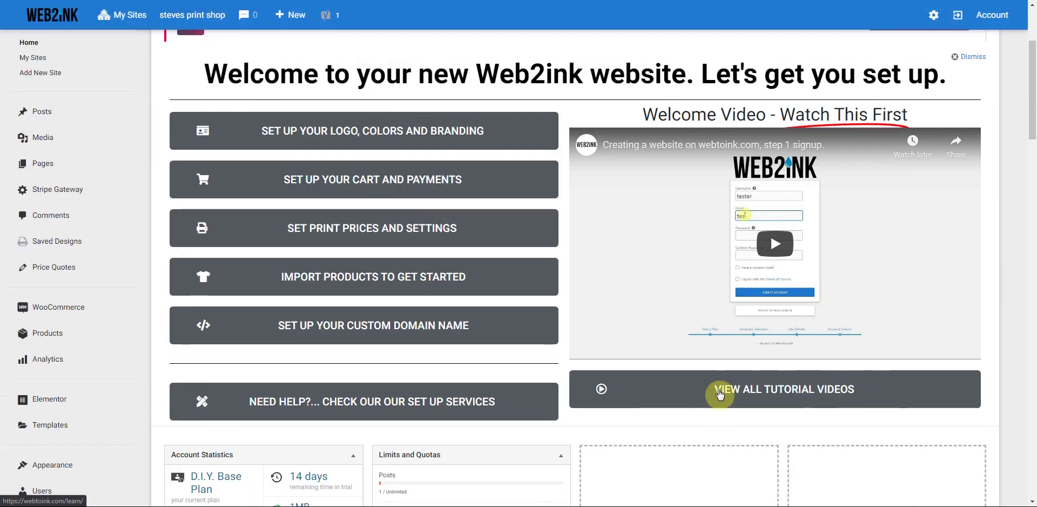